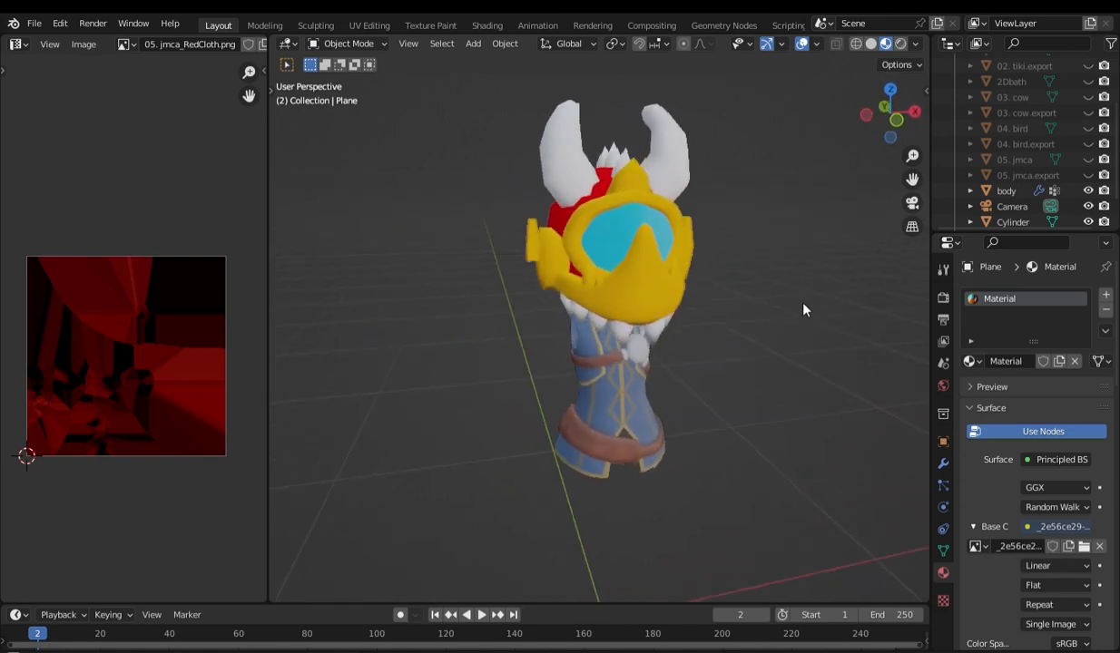
Step: Select the helmet object and rename its yellow material to gold and its red material to helmet
{"action": "left_click", "coordinate": [621, 256]}
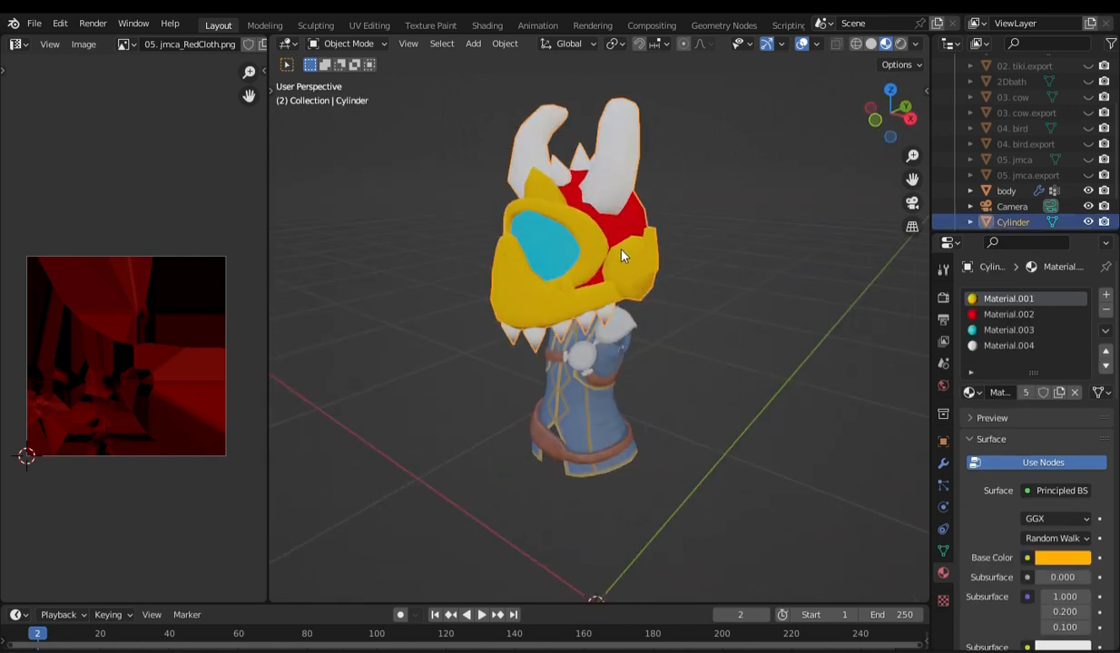
{"action": "double_click", "coordinate": [1004, 300]}
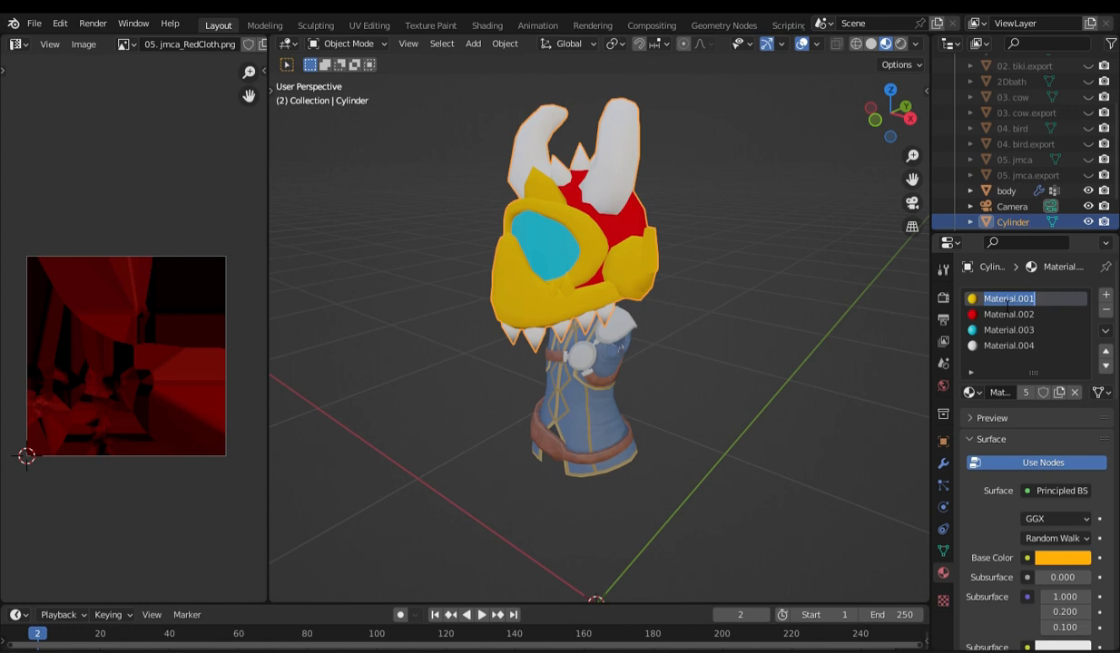
{"action": "type", "text": "gold"}
{"action": "key", "text": "Return"}
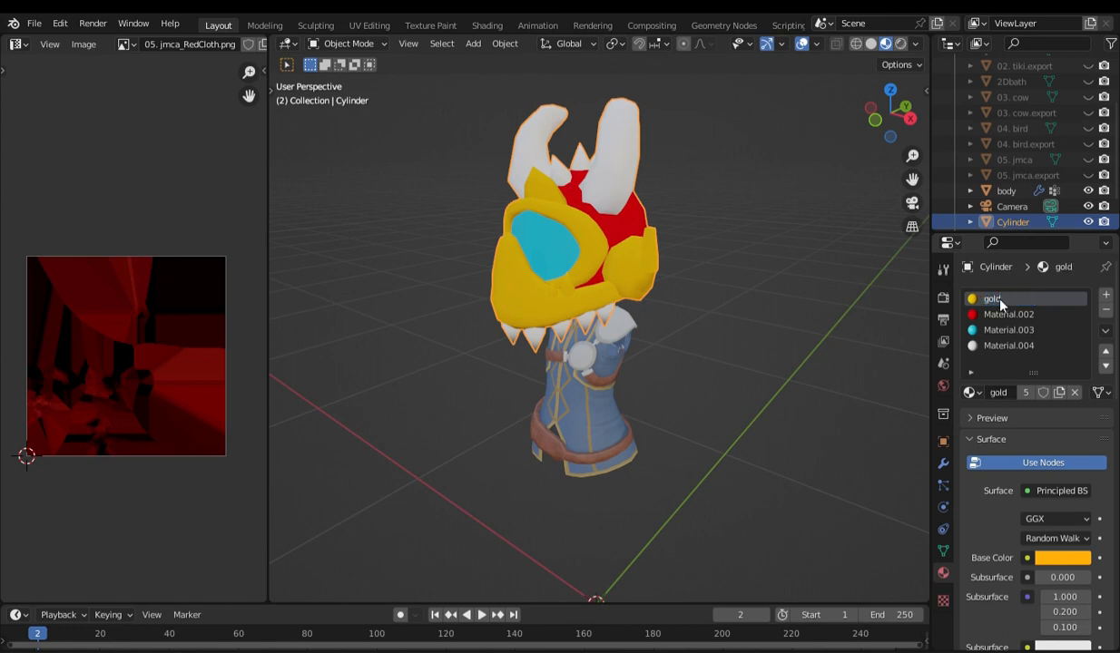
{"action": "double_click", "coordinate": [1003, 314]}
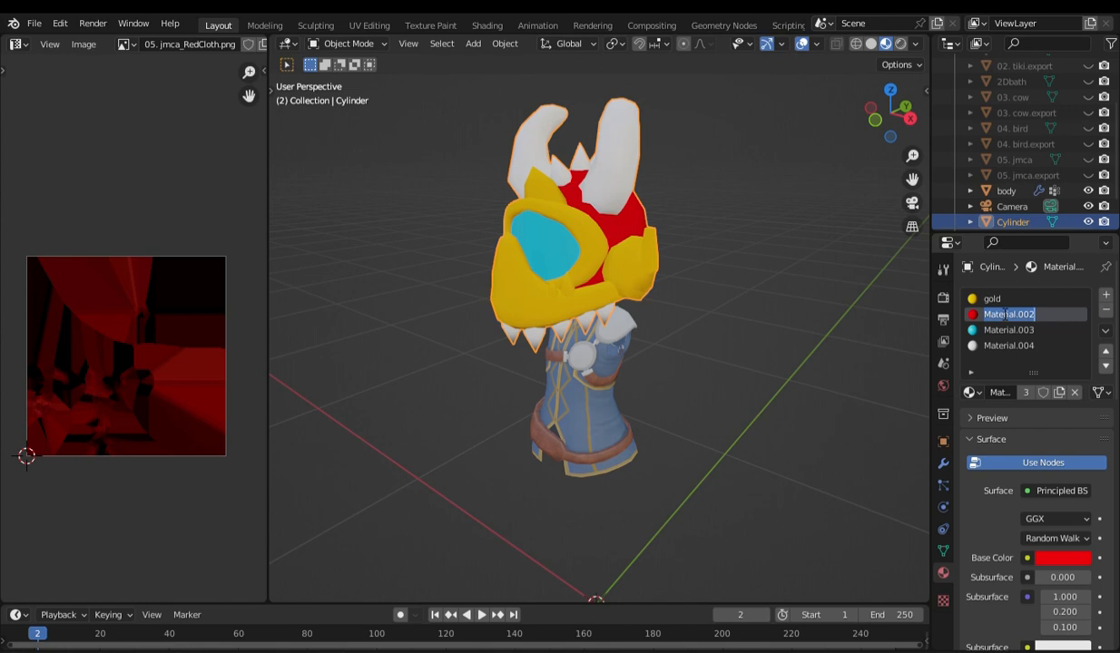
{"action": "type", "text": "helmet"}
{"action": "key", "text": "Return"}
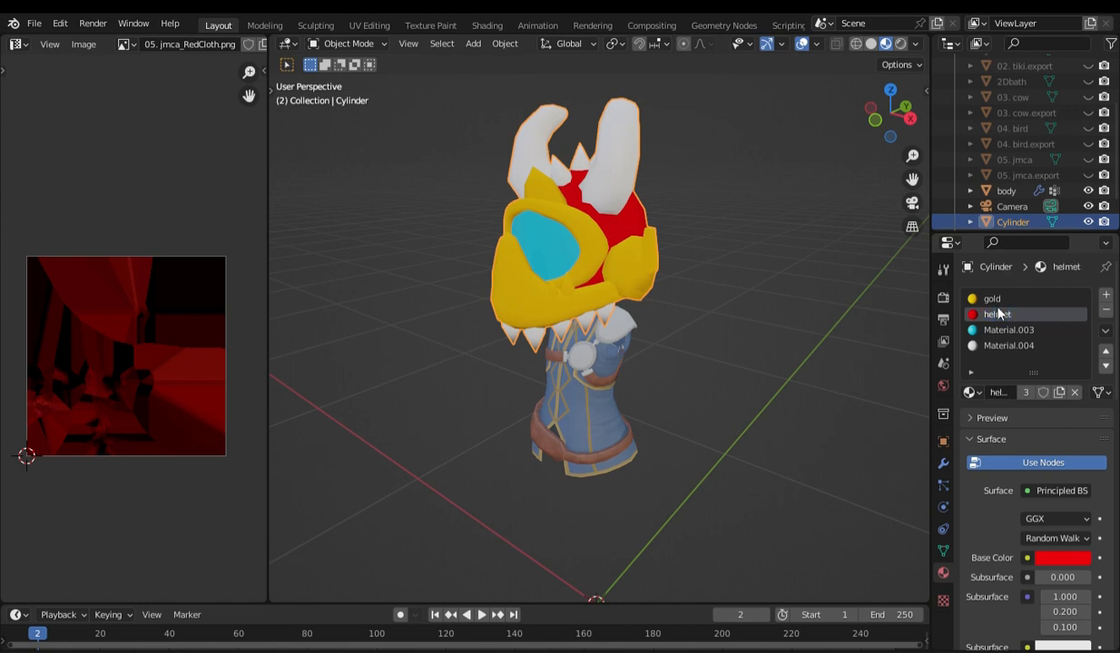
Step: Rename the helmet object's cyan material to visor and its white material to bone
{"action": "double_click", "coordinate": [1004, 330]}
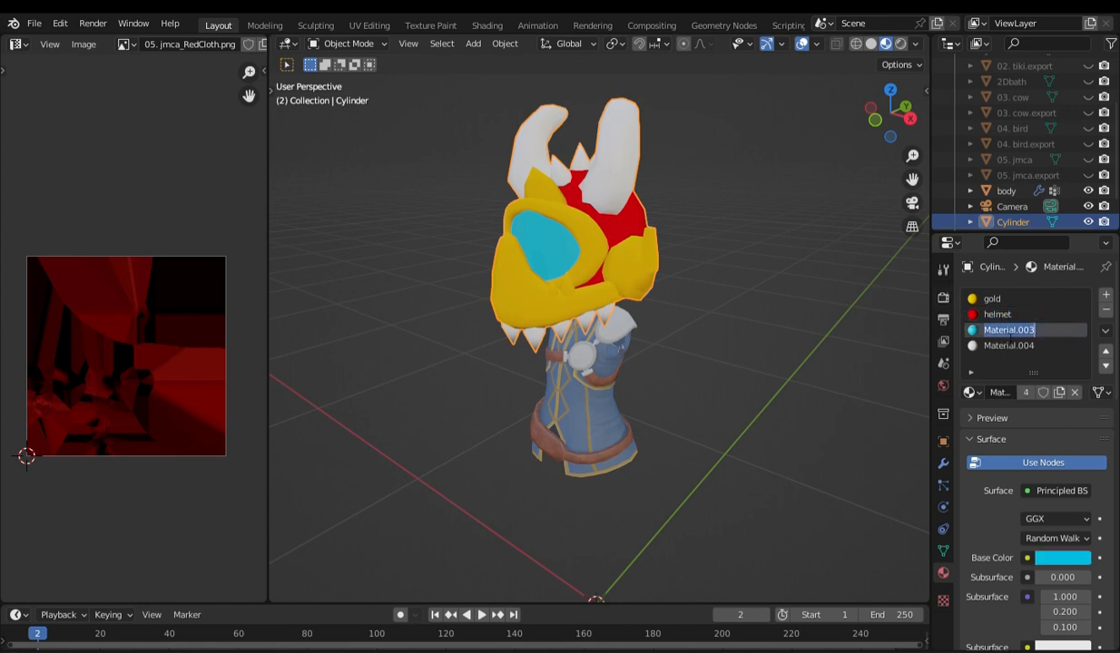
{"action": "type", "text": "visor"}
{"action": "key", "text": "Return"}
{"action": "double_click", "coordinate": [1009, 347]}
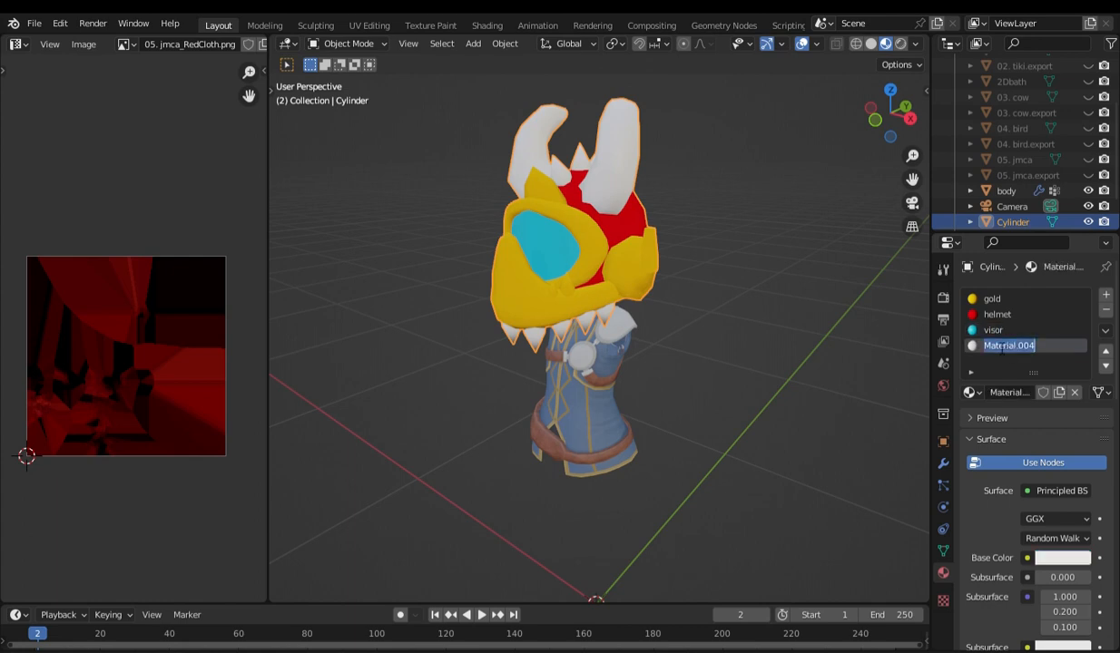
{"action": "type", "text": "bone"}
{"action": "key", "text": "Return"}
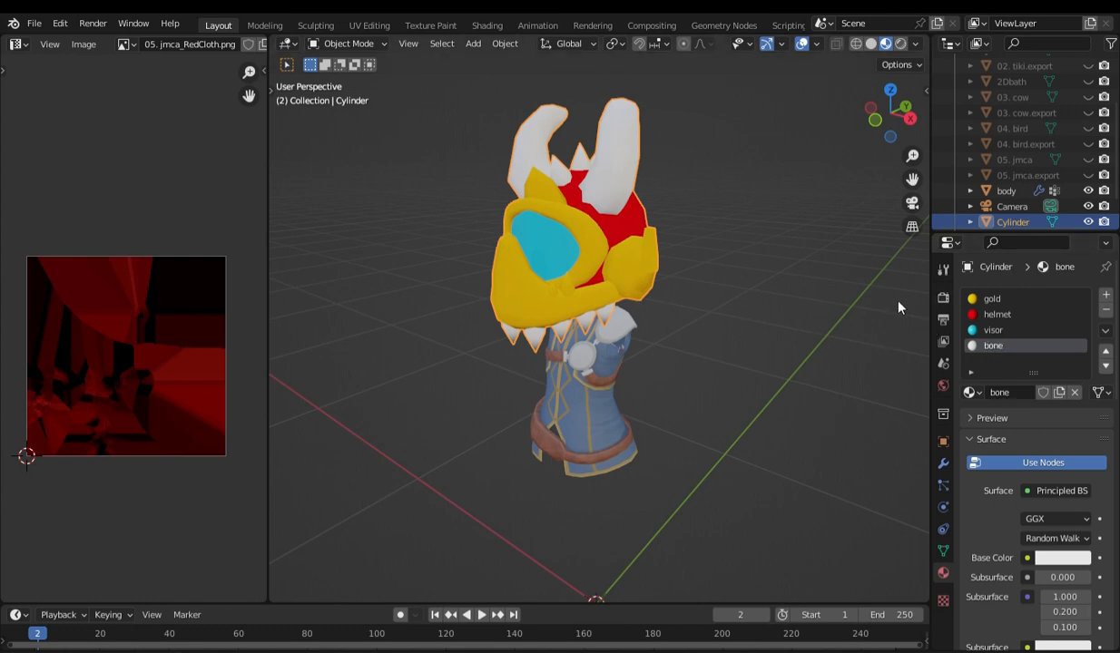
Step: Connect an Image Texture to the base color of the gold material
{"action": "left_click", "coordinate": [998, 299]}
{"action": "middle_click_drag", "start_coordinate": [812, 382], "coordinate": [650, 267]}
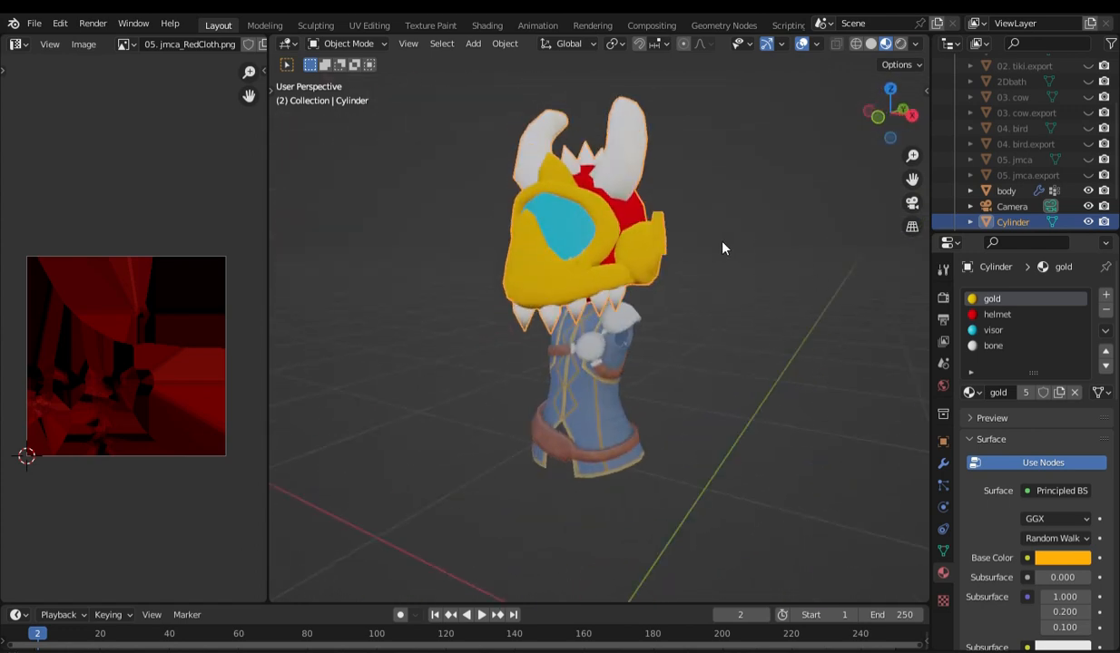
{"action": "middle_click_drag", "start_coordinate": [768, 264], "coordinate": [711, 280]}
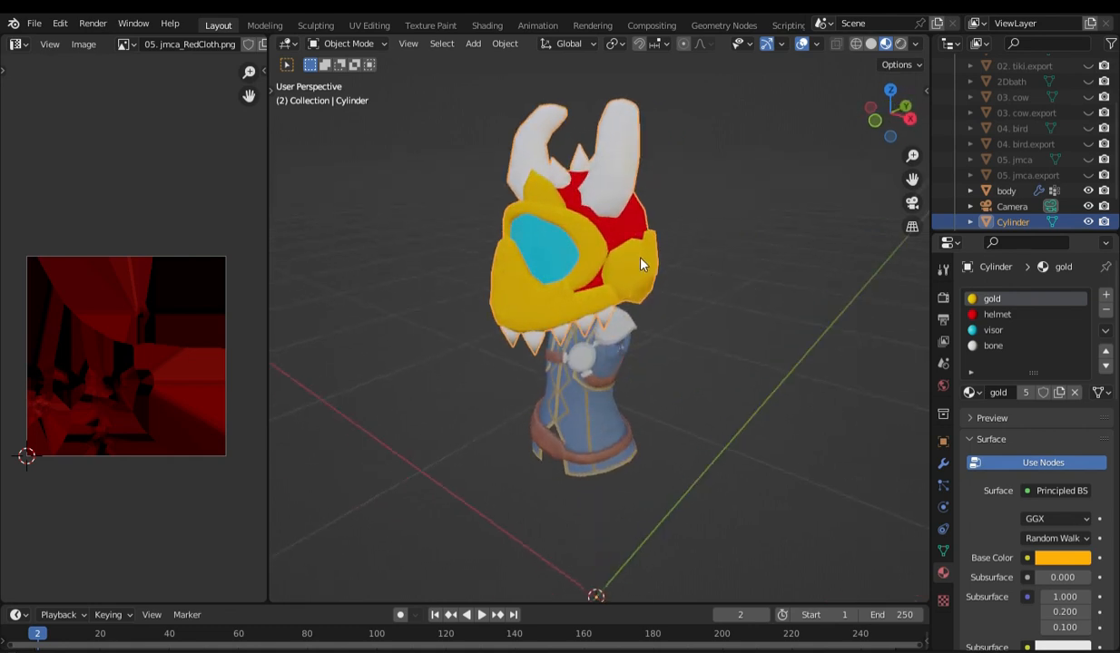
{"action": "scroll", "coordinate": [996, 422], "scroll_direction": "down", "scroll_amount": 5}
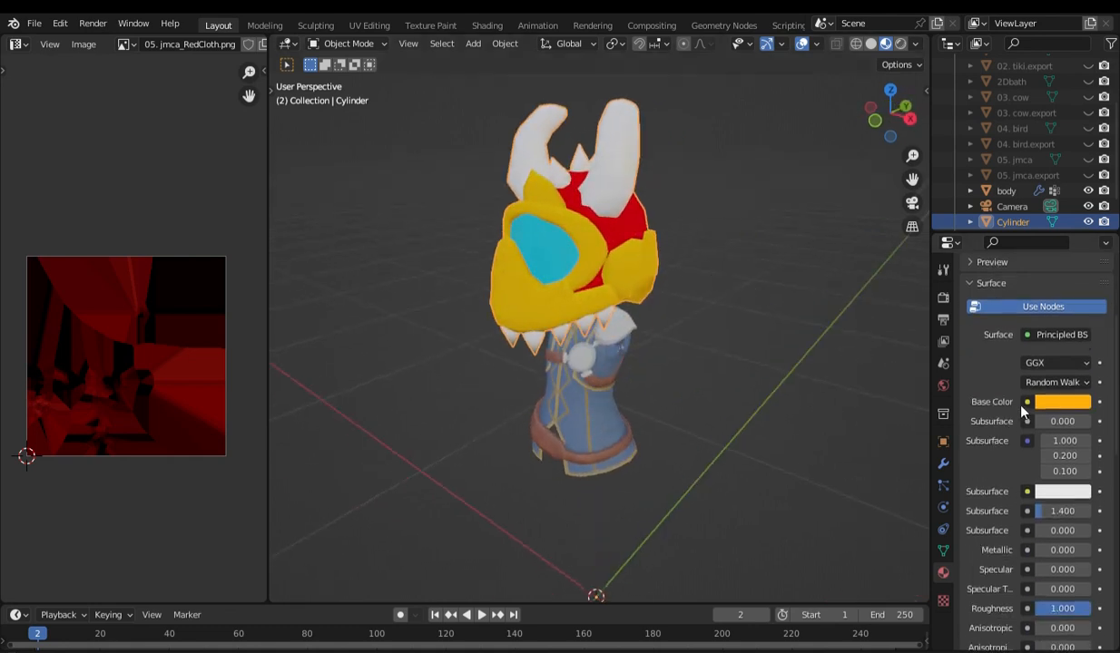
{"action": "scroll", "coordinate": [995, 380], "scroll_direction": "up", "scroll_amount": 5}
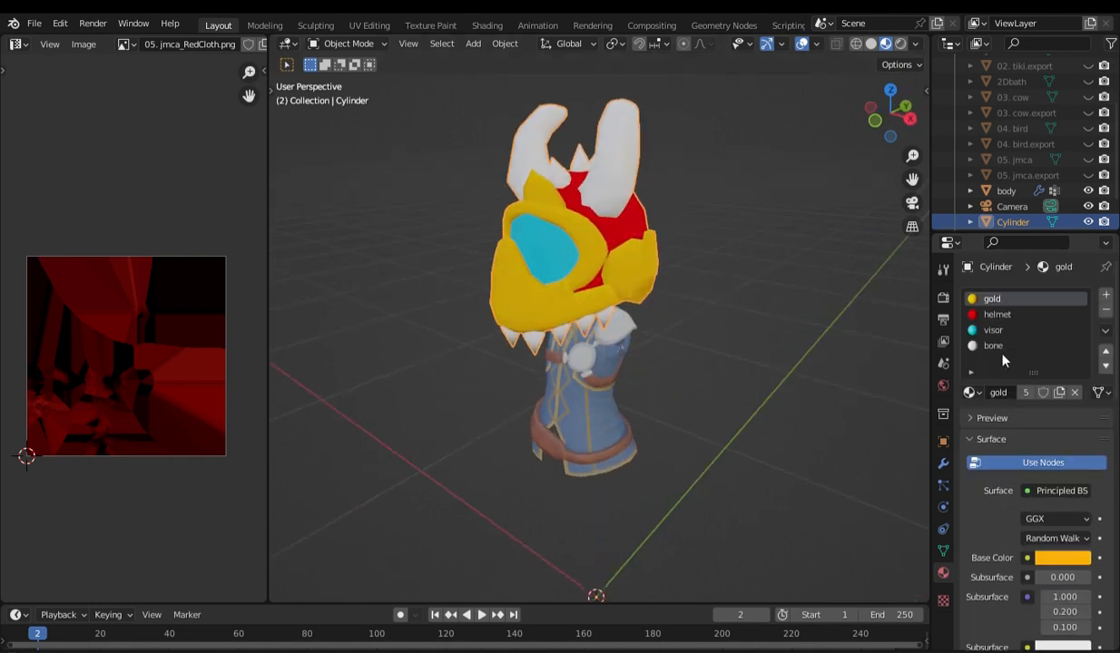
{"action": "scroll", "coordinate": [999, 333], "scroll_direction": "down", "scroll_amount": 5}
{"action": "left_click", "coordinate": [1027, 340]}
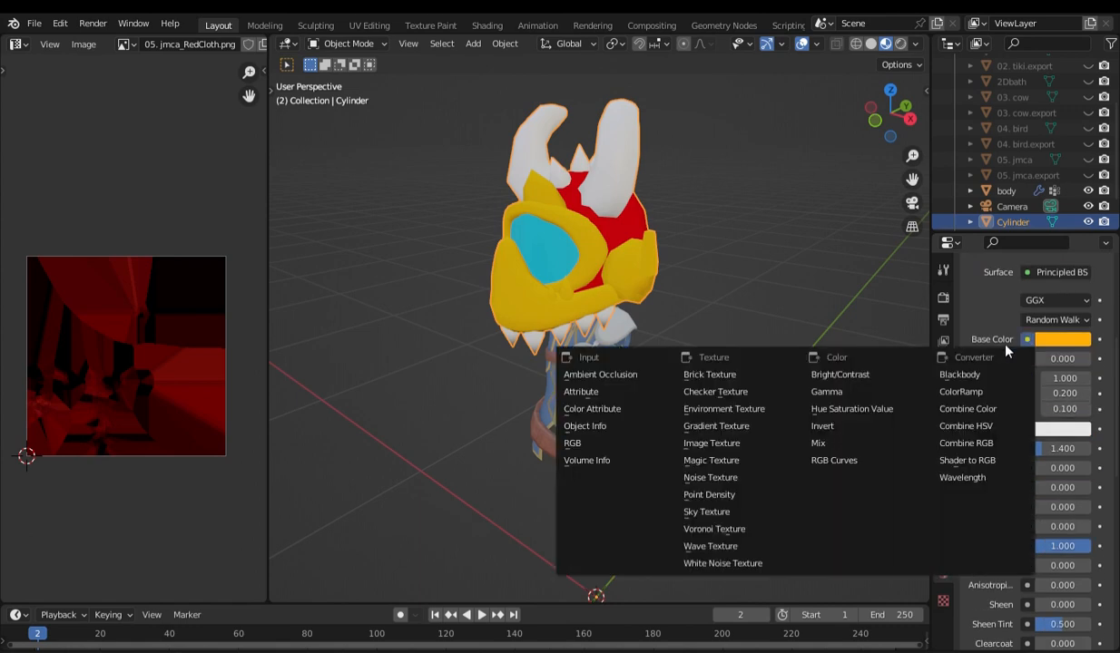
{"action": "left_click", "coordinate": [710, 442]}
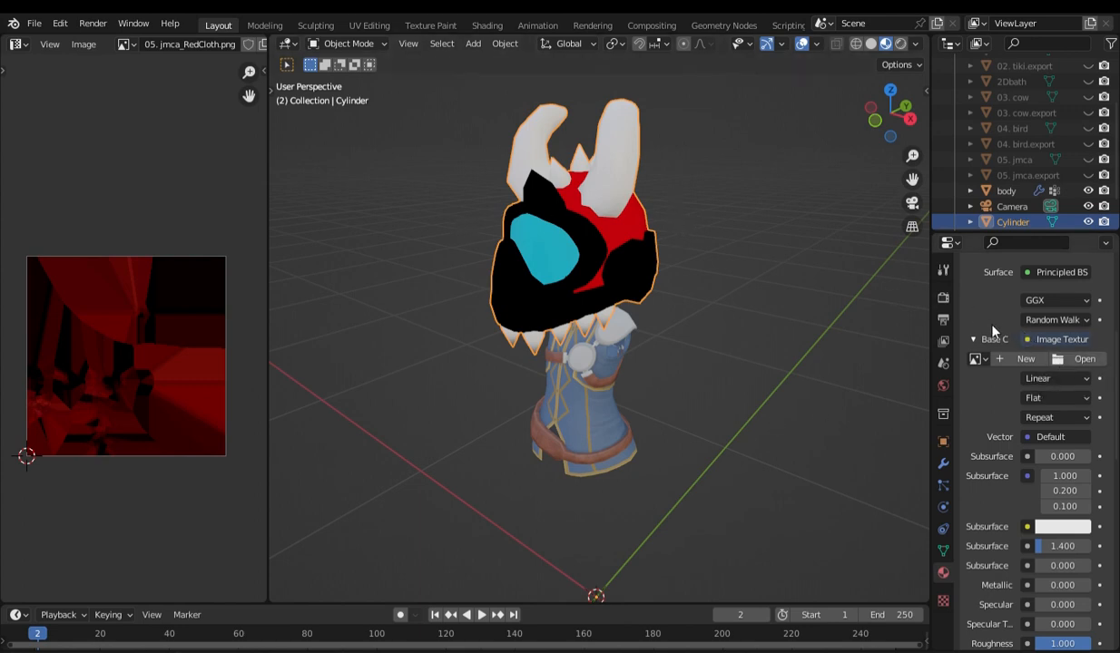
Step: Connect an Image Texture to the base color of the helmet material
{"action": "scroll", "coordinate": [982, 299], "scroll_direction": "up", "scroll_amount": 6}
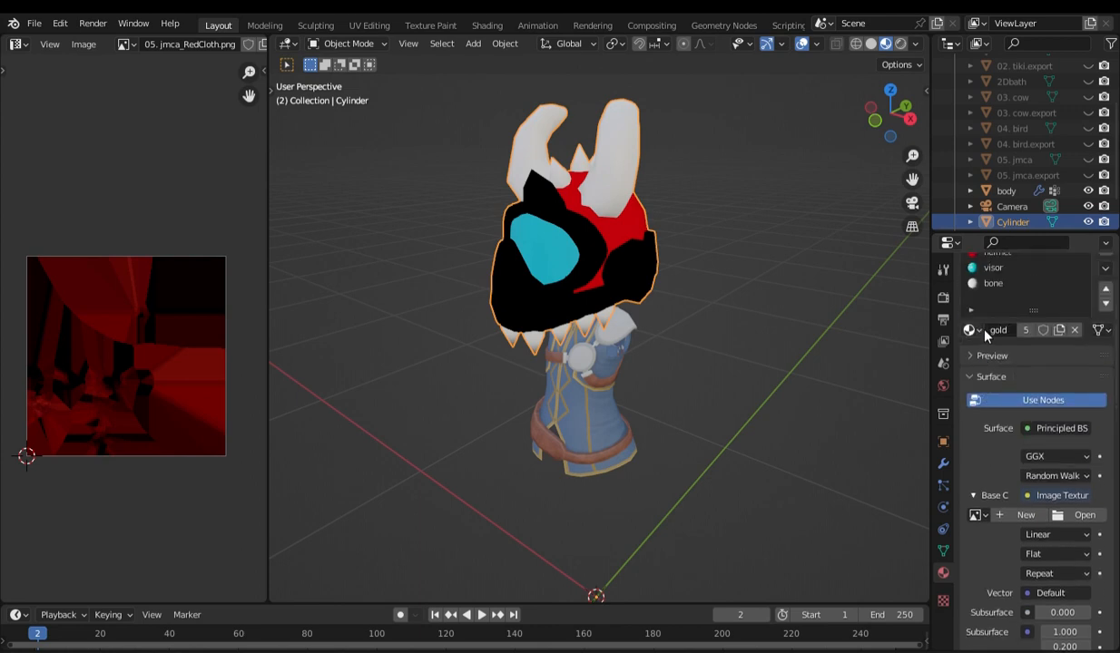
{"action": "left_click", "coordinate": [997, 315]}
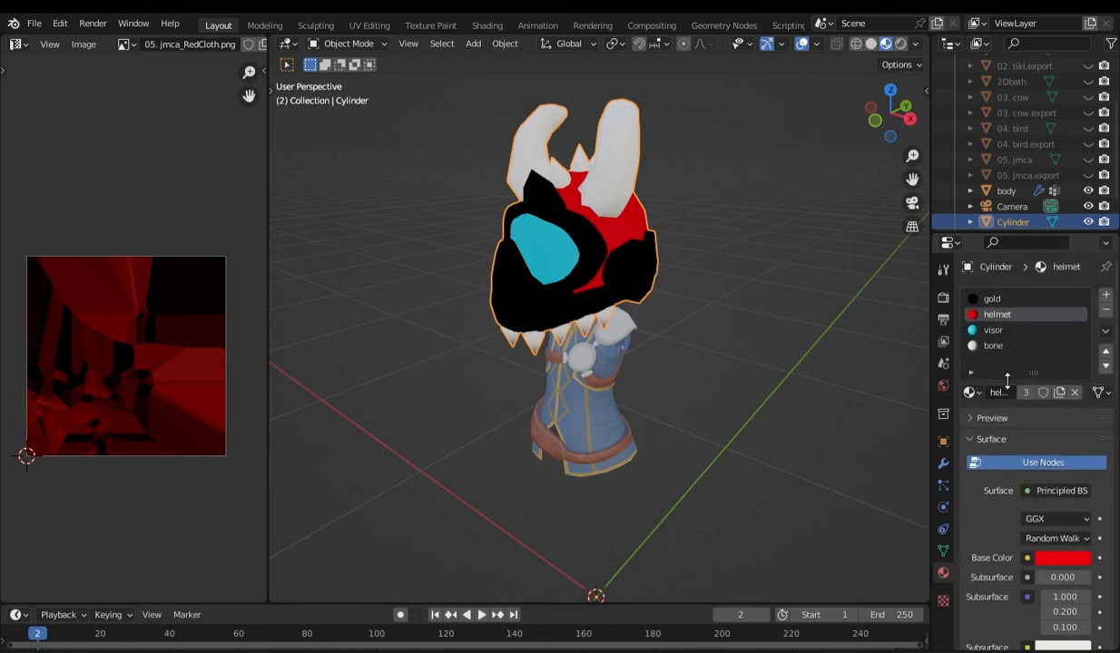
{"action": "scroll", "coordinate": [998, 417], "scroll_direction": "down", "scroll_amount": 7}
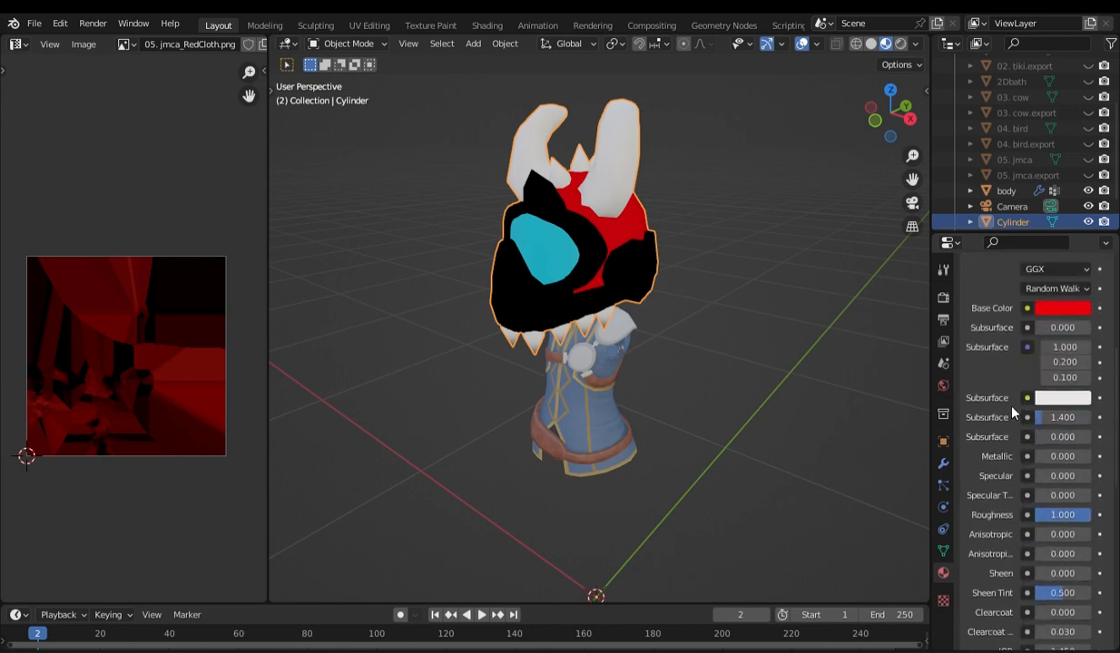
{"action": "left_click", "coordinate": [1026, 307]}
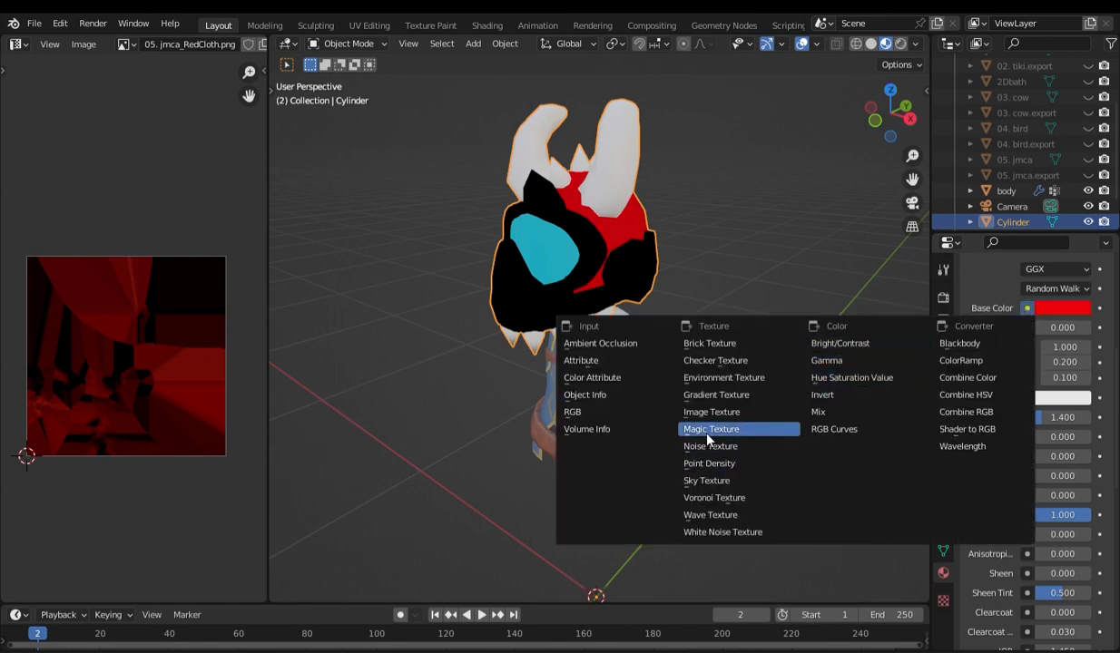
{"action": "left_click", "coordinate": [691, 411]}
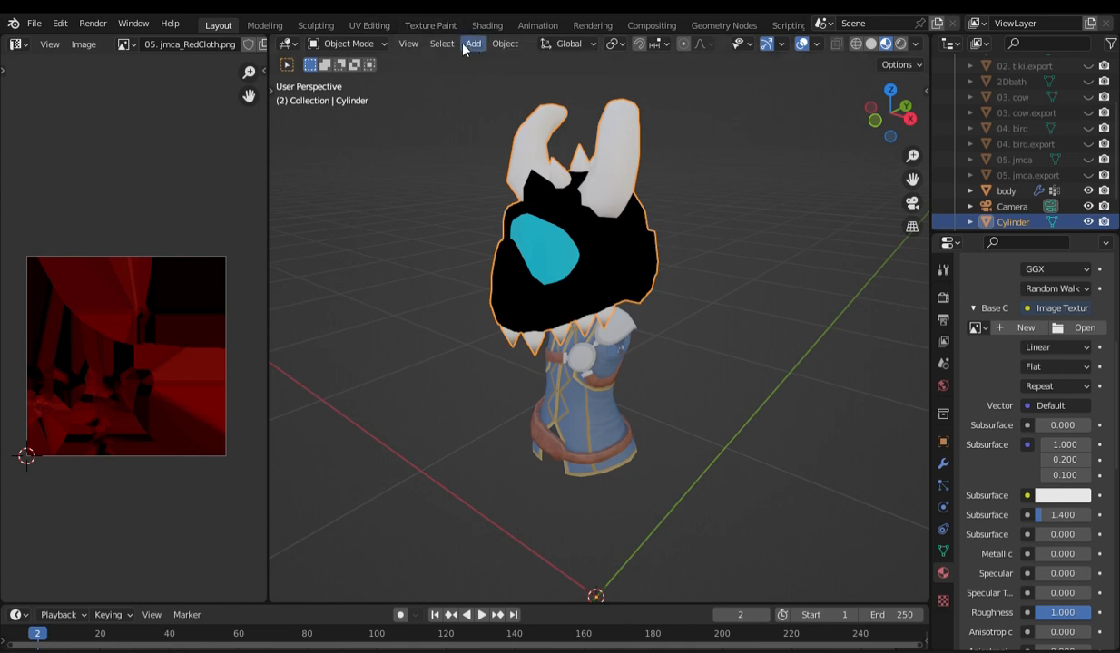
Step: Switch to the Texture Paint workspace and set the brush color to light blue (H 0.562, S 0.634, V 1.000)
{"action": "left_click", "coordinate": [430, 25]}
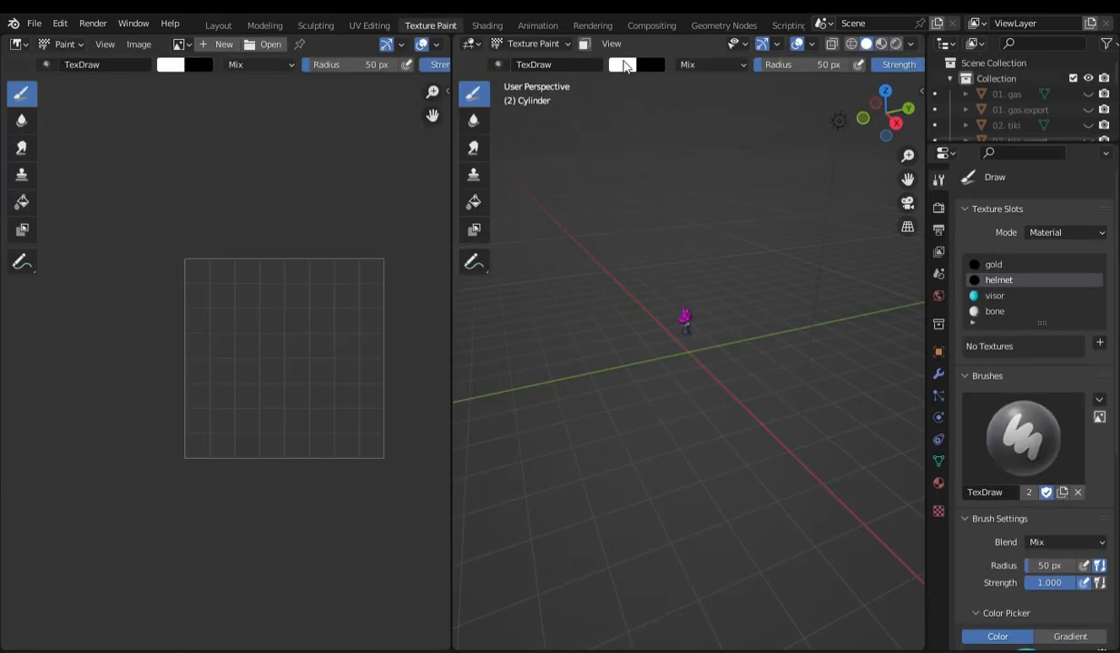
{"action": "left_click", "coordinate": [621, 64]}
{"action": "left_click", "coordinate": [712, 118]}
{"action": "left_click", "coordinate": [688, 103]}
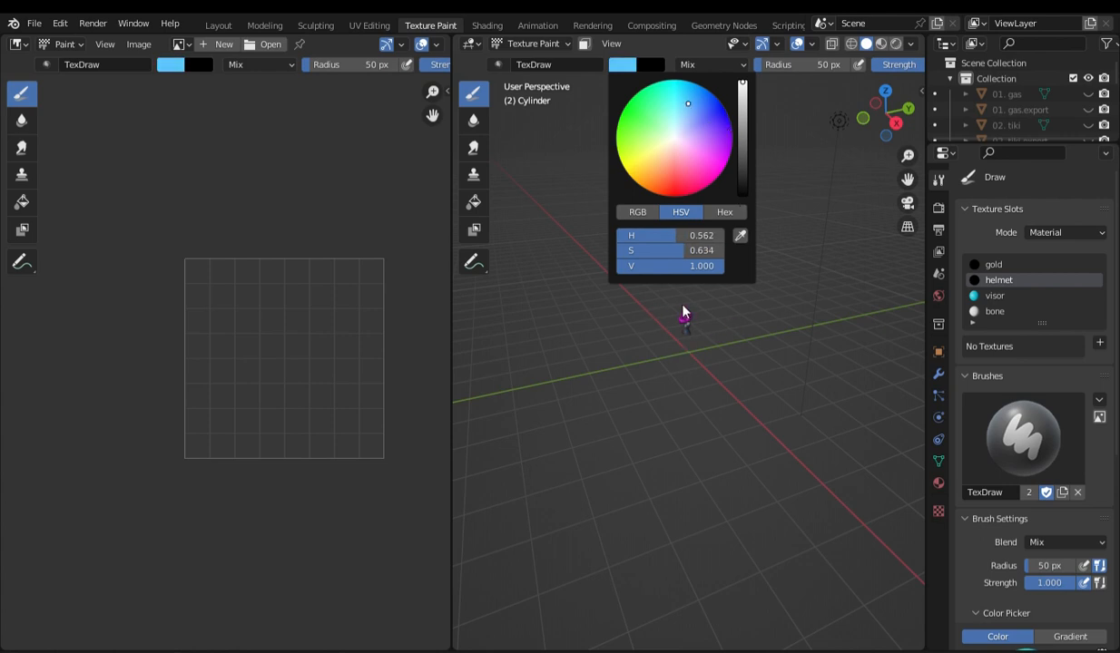
Step: Display the character in Material Preview shading in the Texture Paint workspace and return to the Layout workspace
{"action": "scroll", "coordinate": [668, 312], "scroll_direction": "up", "scroll_amount": 10}
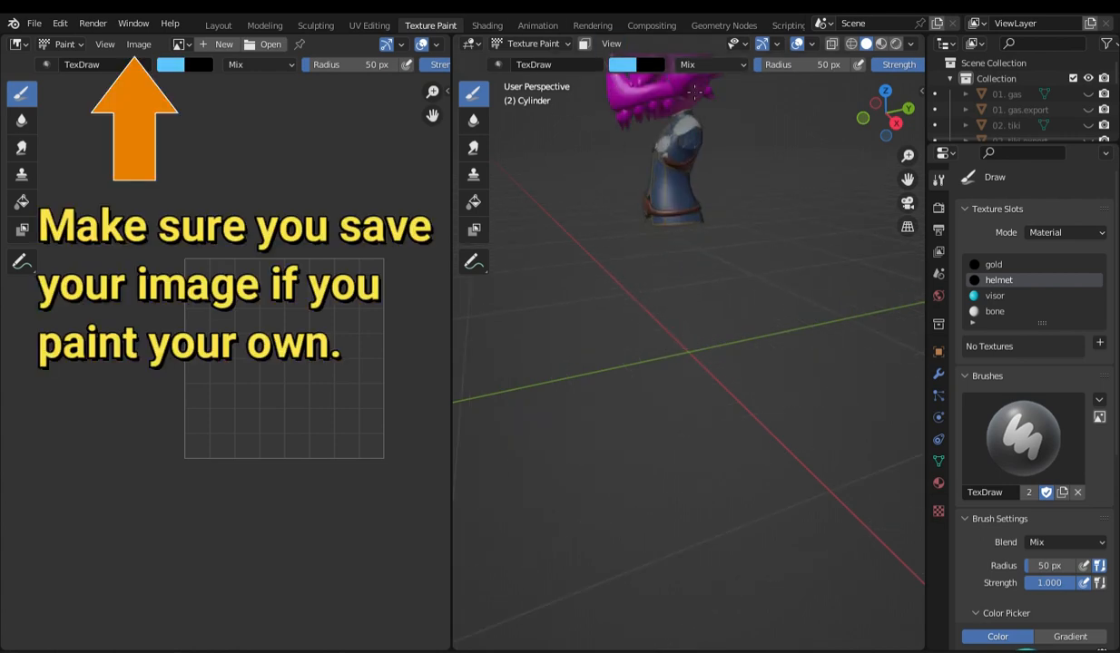
{"action": "scroll", "coordinate": [640, 146], "scroll_direction": "down", "scroll_amount": 6}
{"action": "left_click", "coordinate": [881, 44]}
{"action": "scroll", "coordinate": [716, 270], "scroll_direction": "up", "scroll_amount": 7}
{"action": "scroll", "coordinate": [719, 225], "scroll_direction": "down", "scroll_amount": 2}
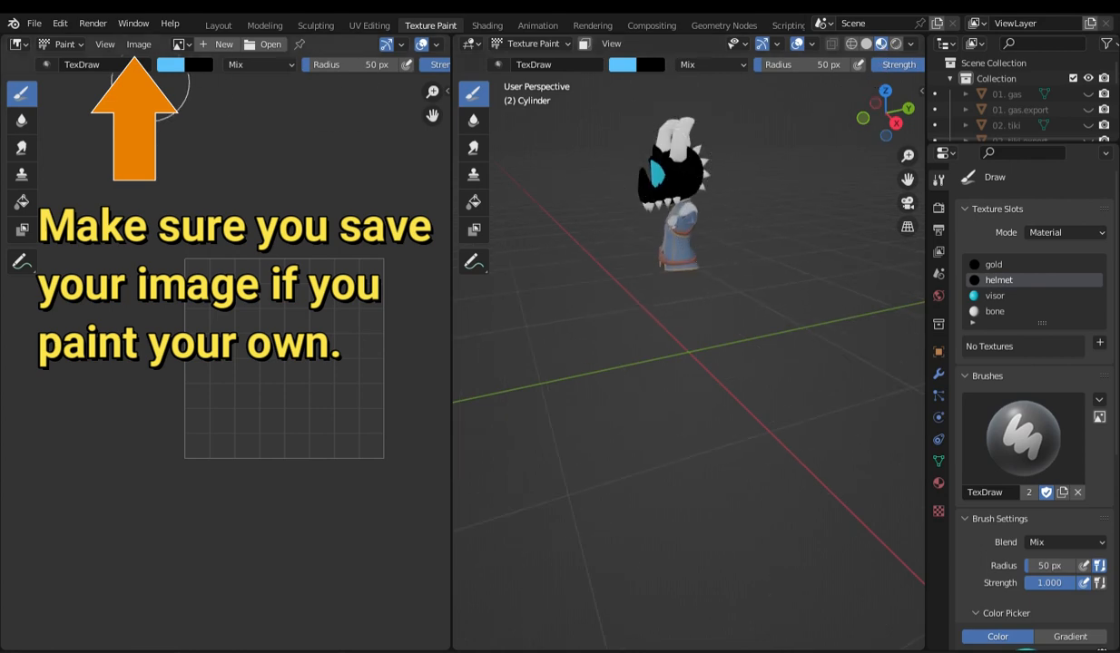
{"action": "left_click", "coordinate": [217, 25]}
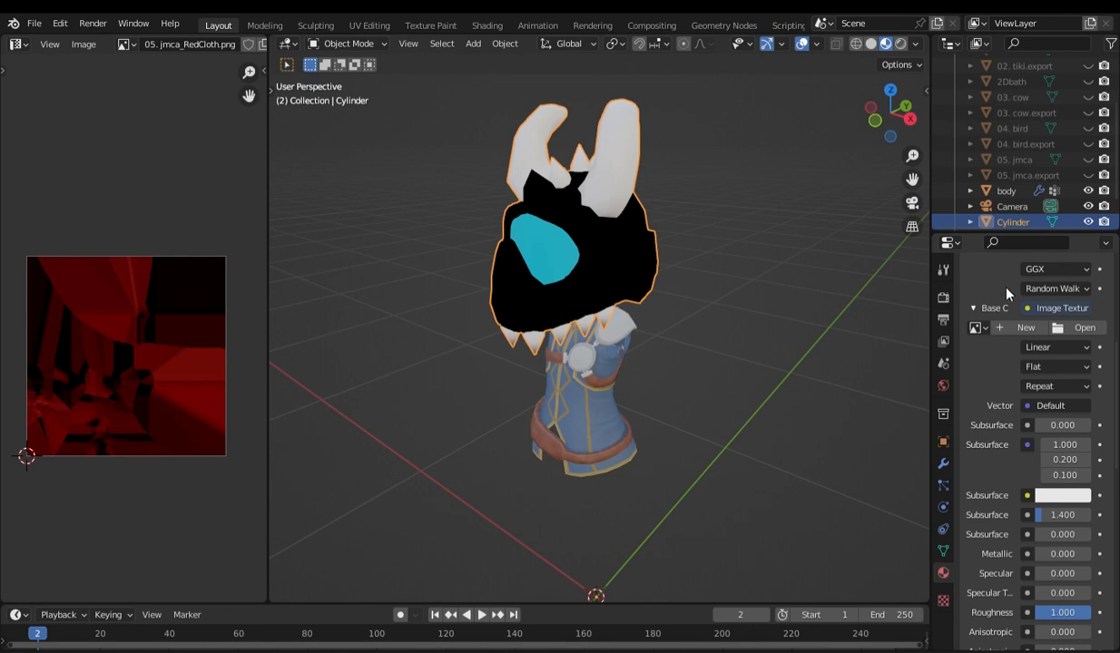
Step: Connect an Image Texture to the base color of the visor material and of the bone material
{"action": "scroll", "coordinate": [1005, 385], "scroll_direction": "up", "scroll_amount": 8}
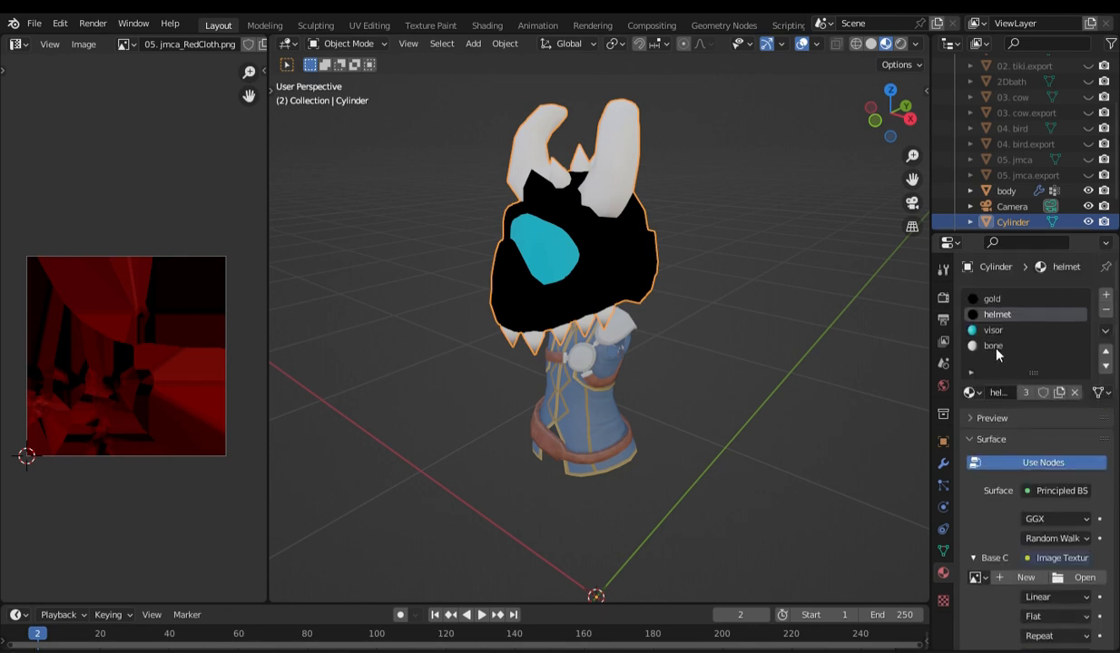
{"action": "left_click", "coordinate": [992, 331]}
{"action": "left_click", "coordinate": [1027, 559]}
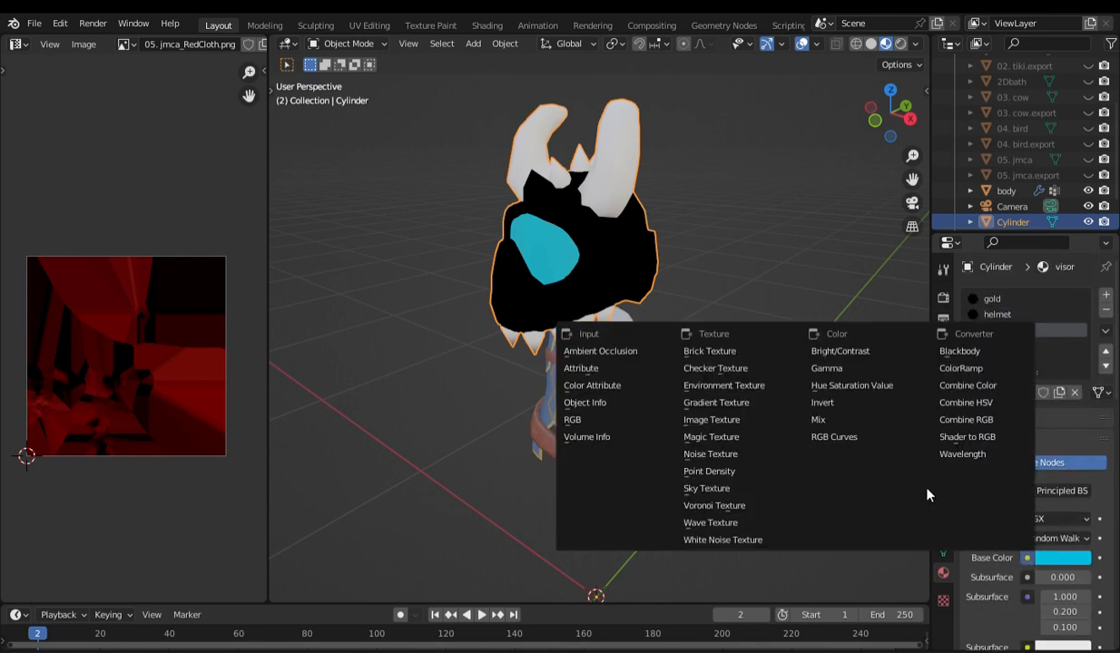
{"action": "left_click", "coordinate": [717, 420]}
{"action": "left_click", "coordinate": [1002, 349]}
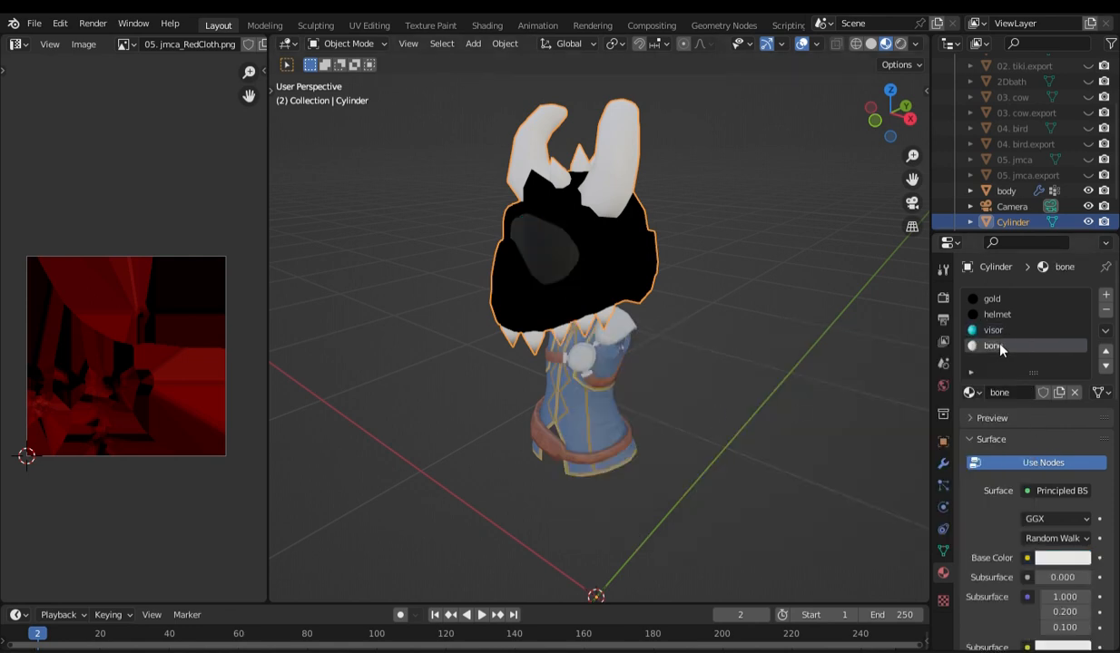
{"action": "left_click", "coordinate": [1025, 558]}
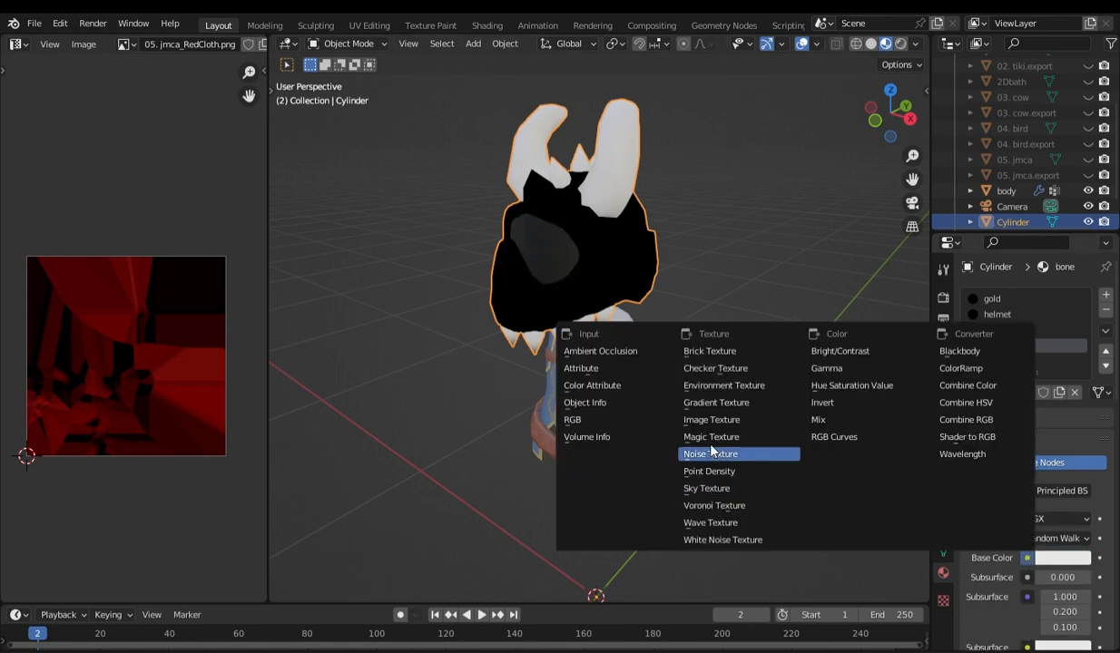
{"action": "left_click", "coordinate": [771, 421]}
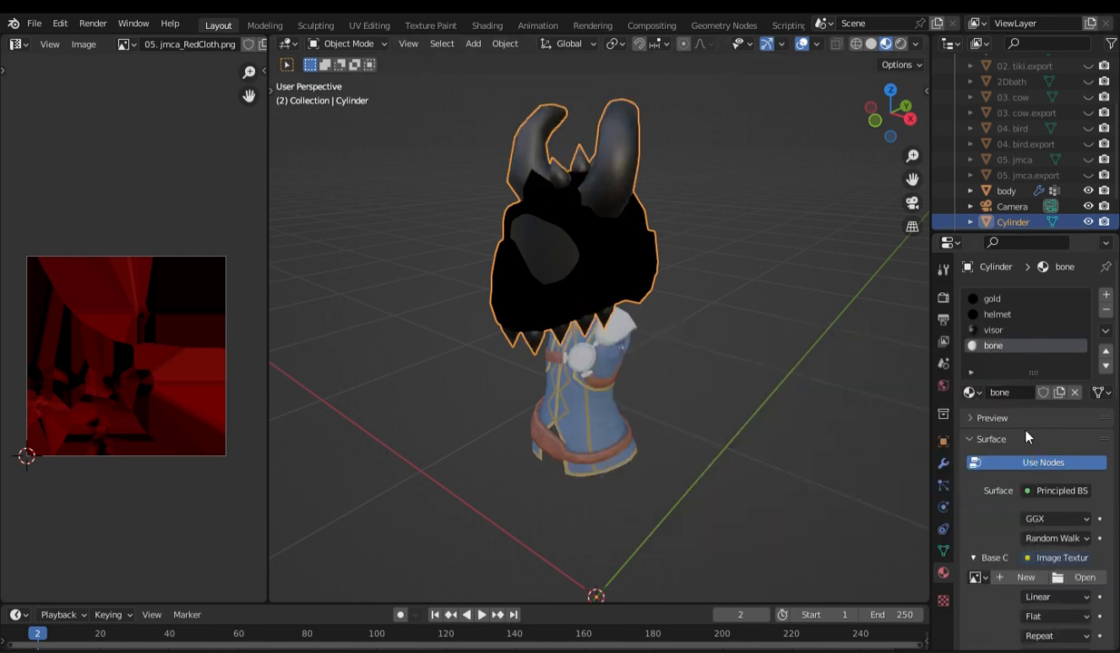
Step: Lower the visor material's specular to its minimum and raise its roughness to its maximum
{"action": "left_click", "coordinate": [1002, 330]}
{"action": "scroll", "coordinate": [976, 426], "scroll_direction": "down", "scroll_amount": 1}
{"action": "scroll", "coordinate": [973, 484], "scroll_direction": "down", "scroll_amount": 10}
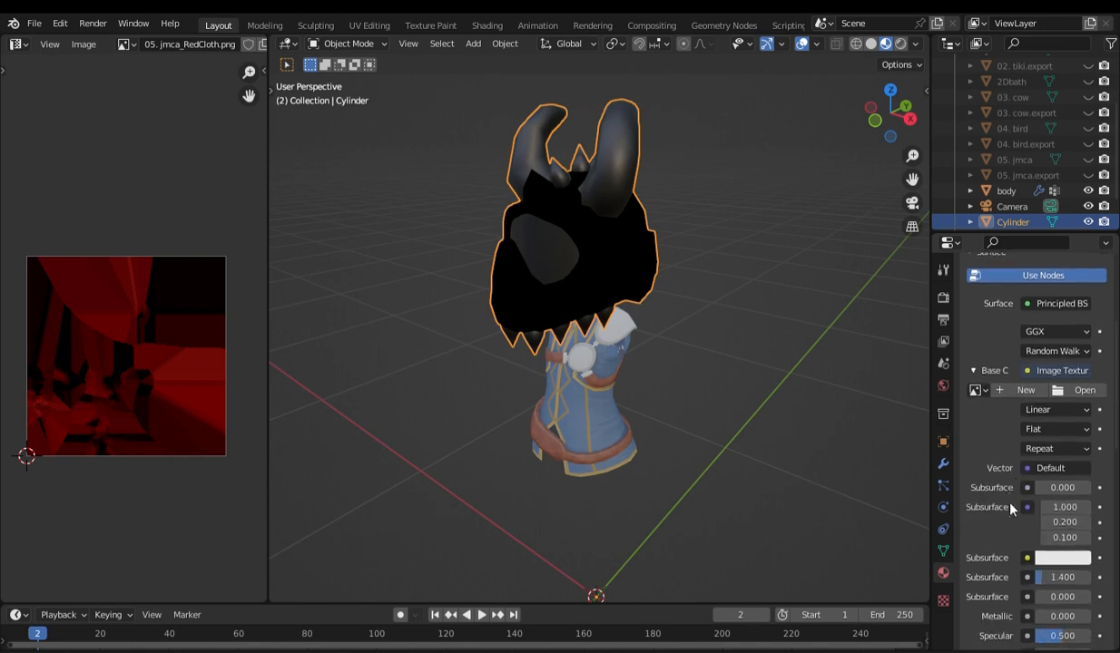
{"action": "left_click_drag", "start_coordinate": [1062, 479], "coordinate": [998, 479]}
{"action": "left_click_drag", "start_coordinate": [1062, 518], "coordinate": [1116, 518]}
Step: Set the bone material's specular to 0.000 and its roughness to 1.000
{"action": "scroll", "coordinate": [1023, 431], "scroll_direction": "up", "scroll_amount": 6}
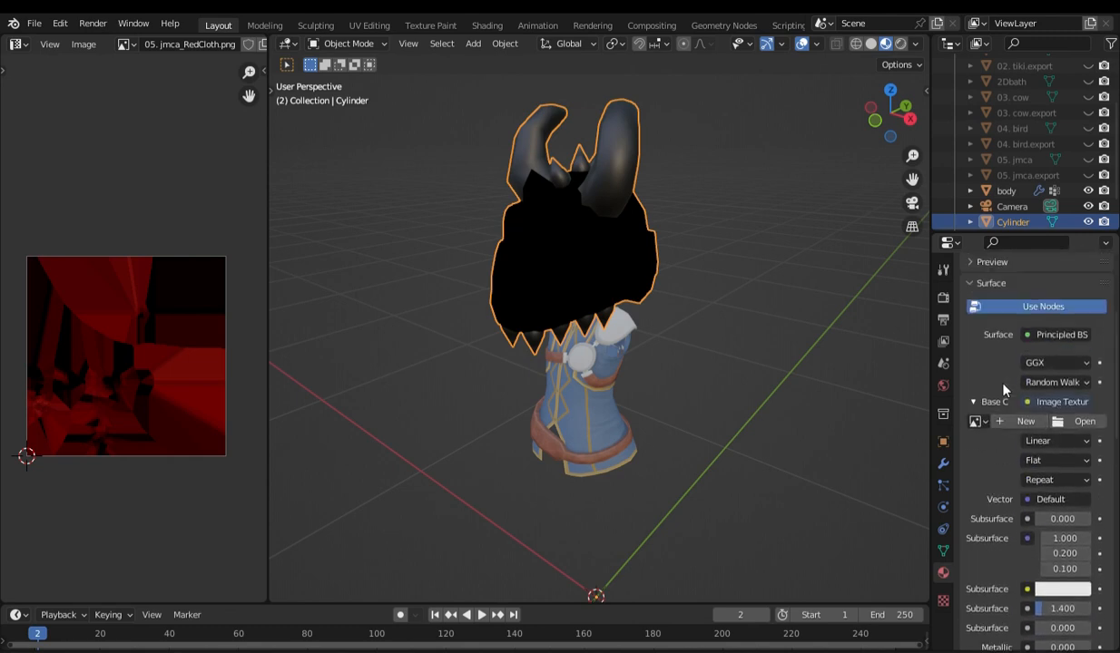
{"action": "scroll", "coordinate": [1000, 372], "scroll_direction": "up", "scroll_amount": 5}
{"action": "scroll", "coordinate": [1004, 467], "scroll_direction": "down", "scroll_amount": 10}
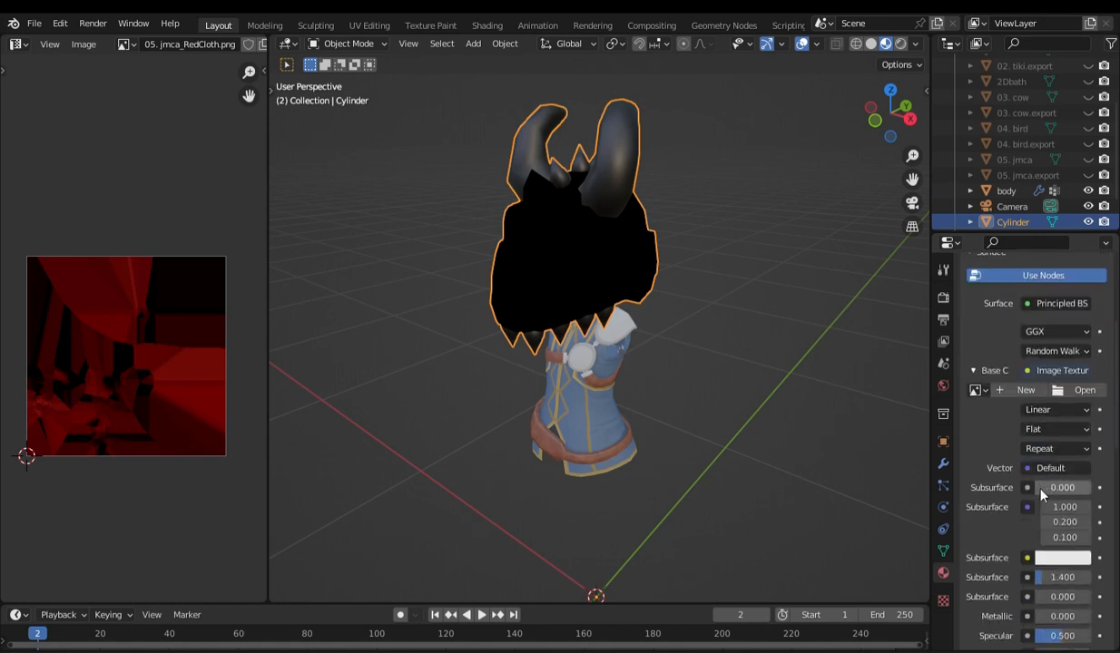
{"action": "left_click_drag", "start_coordinate": [1049, 511], "coordinate": [1035, 515]}
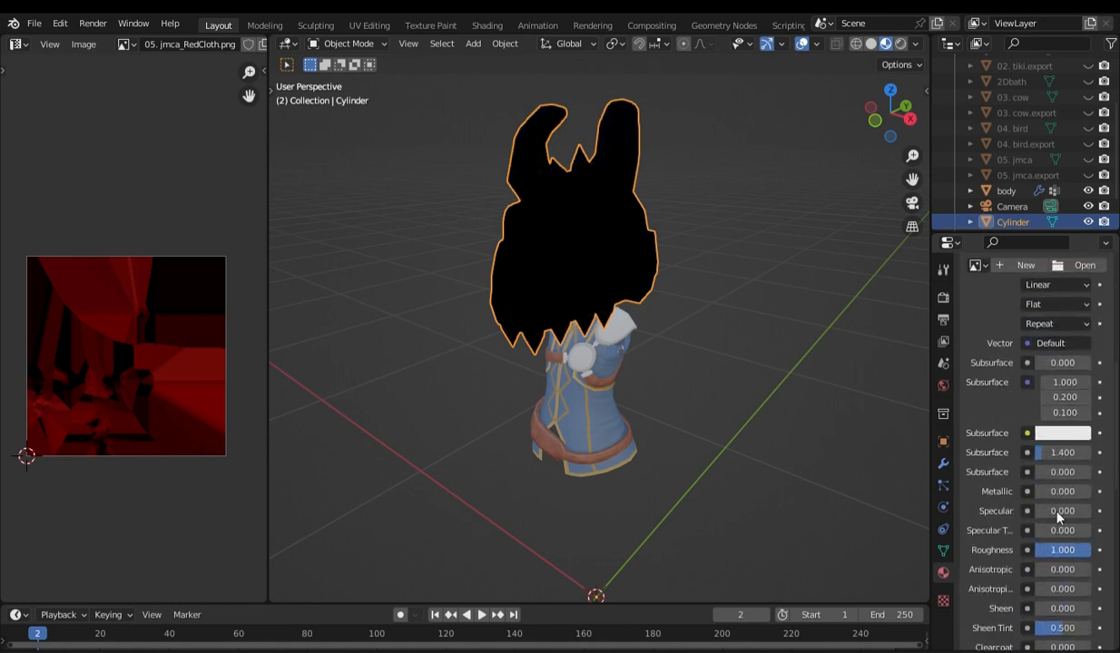
{"action": "scroll", "coordinate": [998, 422], "scroll_direction": "up", "scroll_amount": 10}
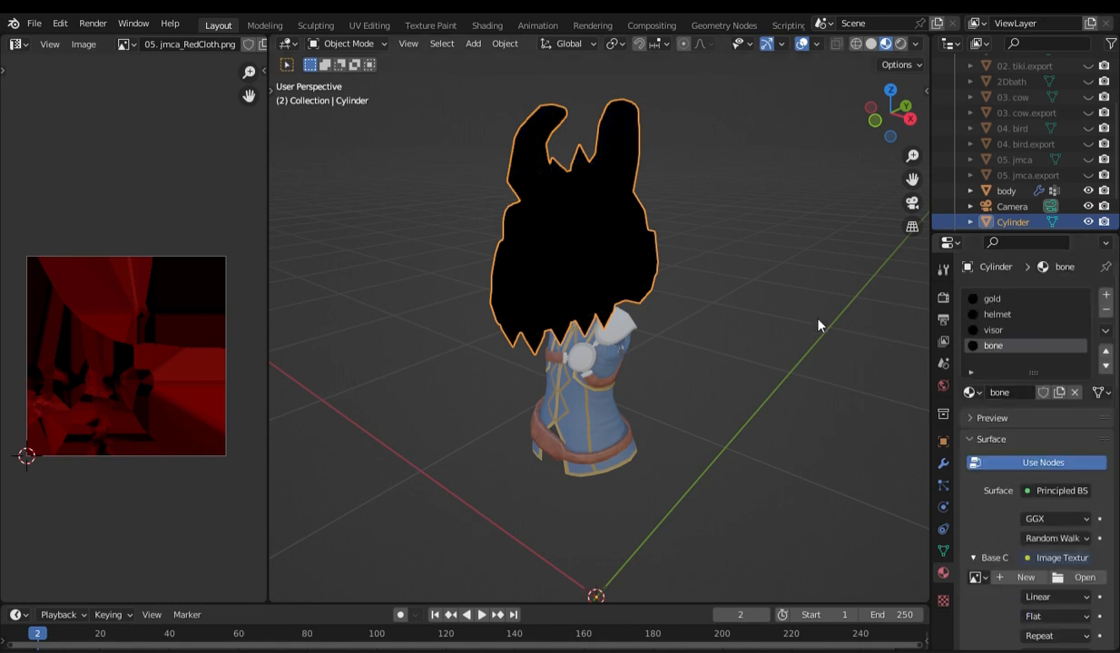
Step: Triangulate all faces of the horned helmet mesh and return to Object Mode
{"action": "key", "text": "Tab"}
{"action": "middle_click_drag", "start_coordinate": [665, 216], "coordinate": [688, 264]}
{"action": "key", "text": "a"}
{"action": "left_click", "coordinate": [652, 43]}
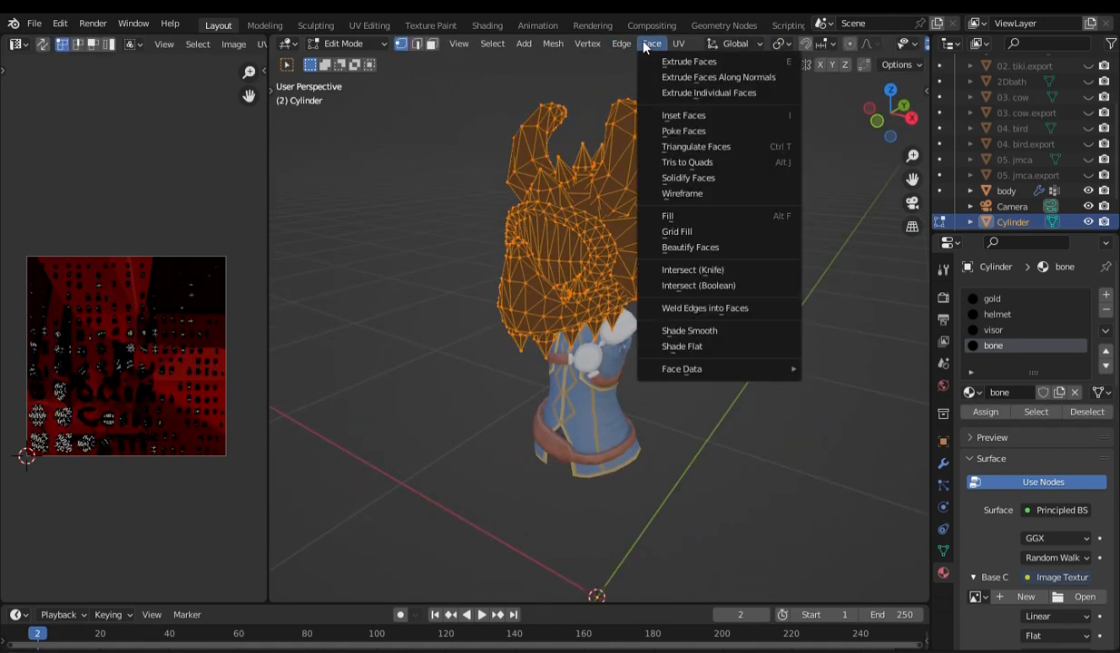
{"action": "left_click", "coordinate": [655, 147]}
{"action": "key", "text": "Tab"}
{"action": "middle_click_drag", "start_coordinate": [692, 212], "coordinate": [715, 225]}
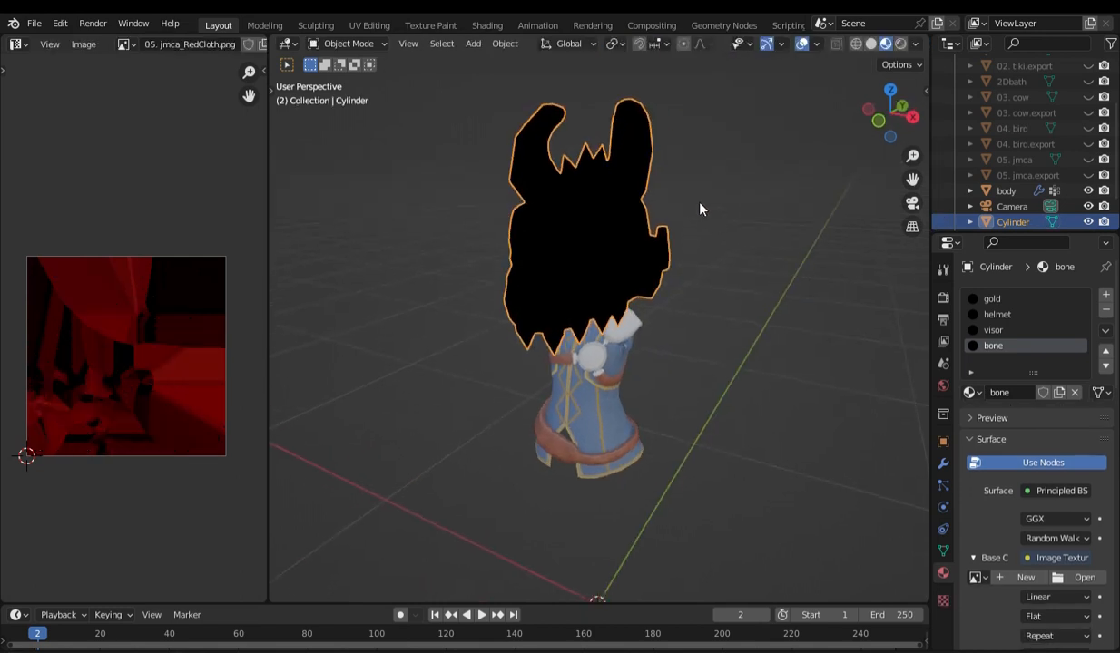
{"action": "middle_click_drag", "start_coordinate": [737, 294], "coordinate": [812, 304]}
Step: Select the helmet's gold material, inspect the textured model from several sides, and open the file commands
{"action": "left_click", "coordinate": [1007, 286]}
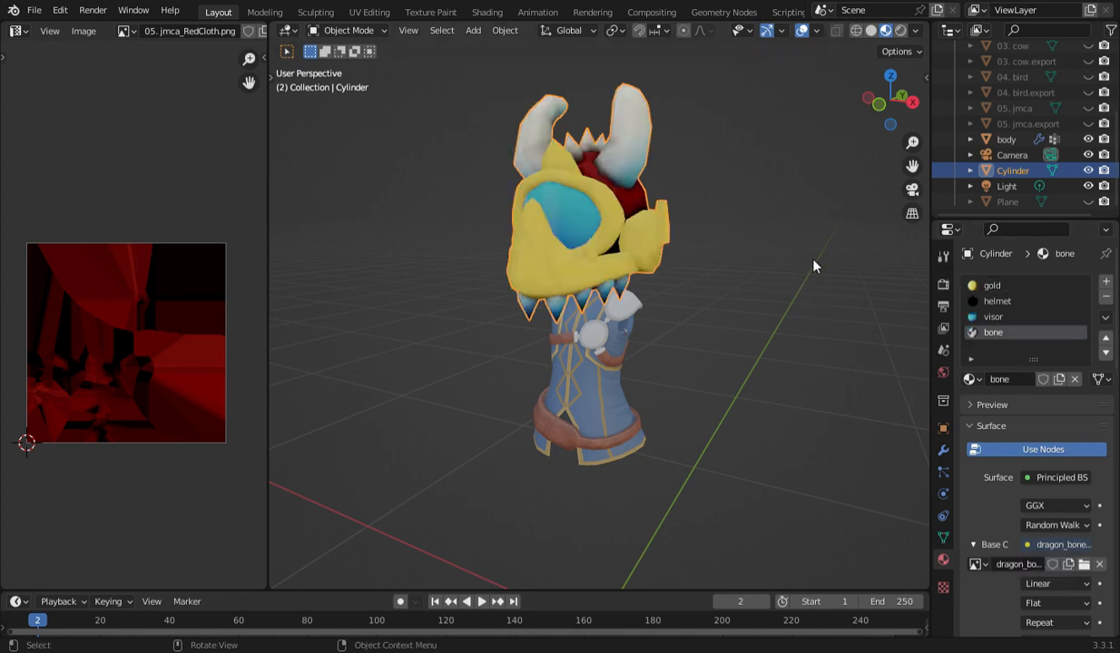
{"action": "middle_click_drag", "start_coordinate": [814, 266], "coordinate": [735, 276]}
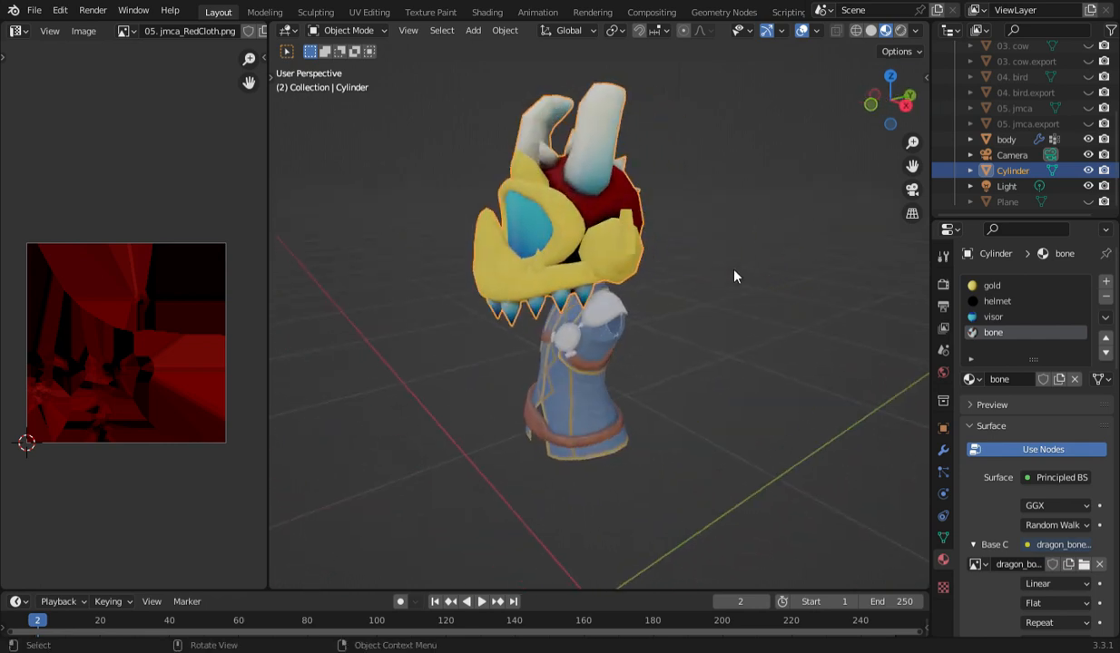
{"action": "left_click", "coordinate": [988, 285]}
{"action": "middle_click_drag", "start_coordinate": [719, 299], "coordinate": [670, 229]}
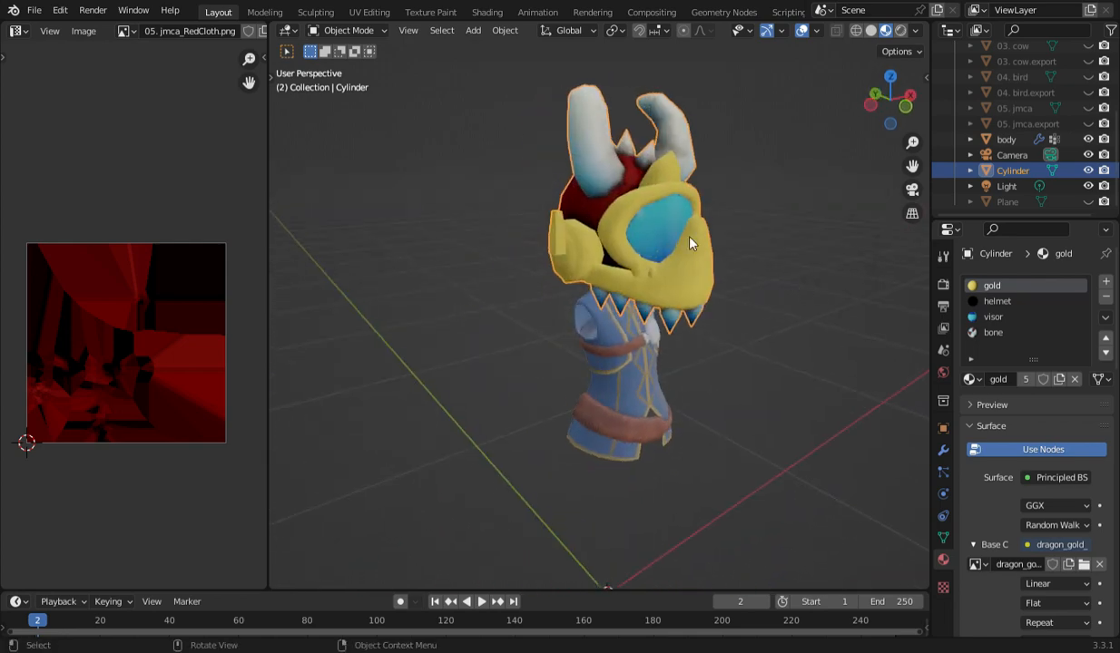
{"action": "left_click", "coordinate": [33, 15]}
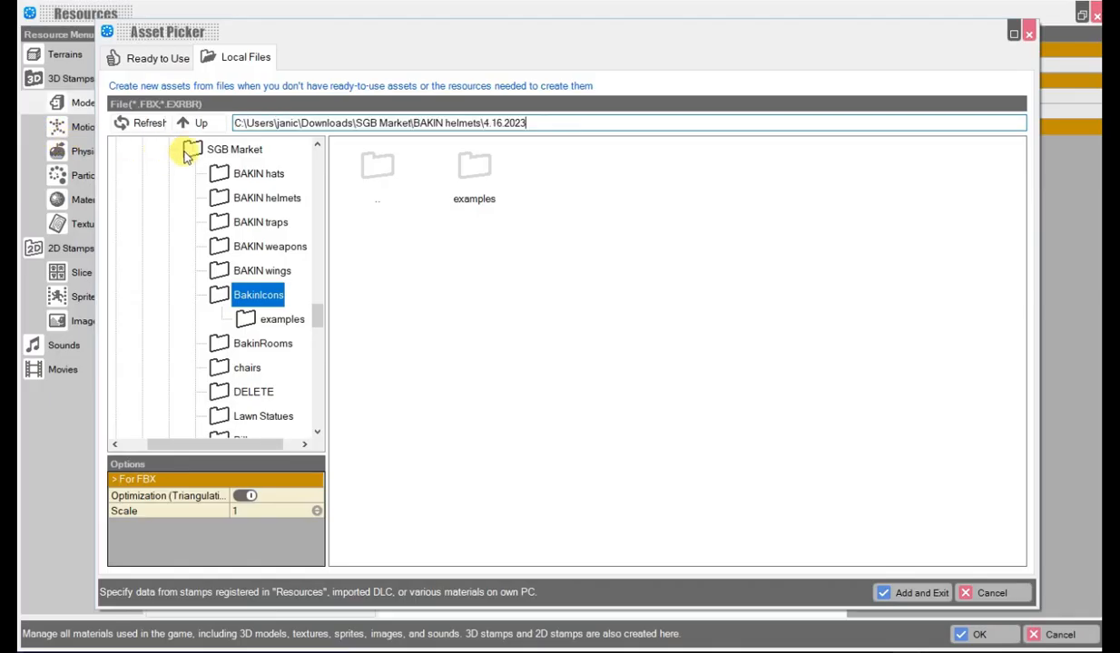
Step: Switch to RPG Developer Bakin and import 06.dragon.fbx from the BAKIN helmets\4.16.2023 folder at scale 1 with box collision
{"action": "key", "text": "Return"}
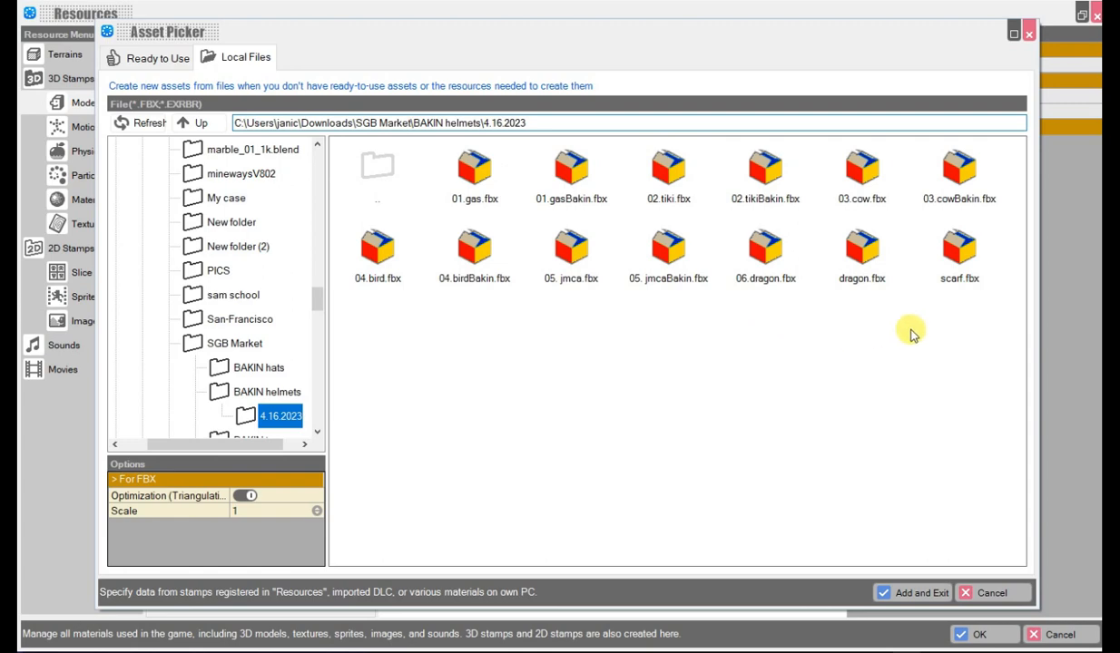
{"action": "left_click", "coordinate": [763, 245]}
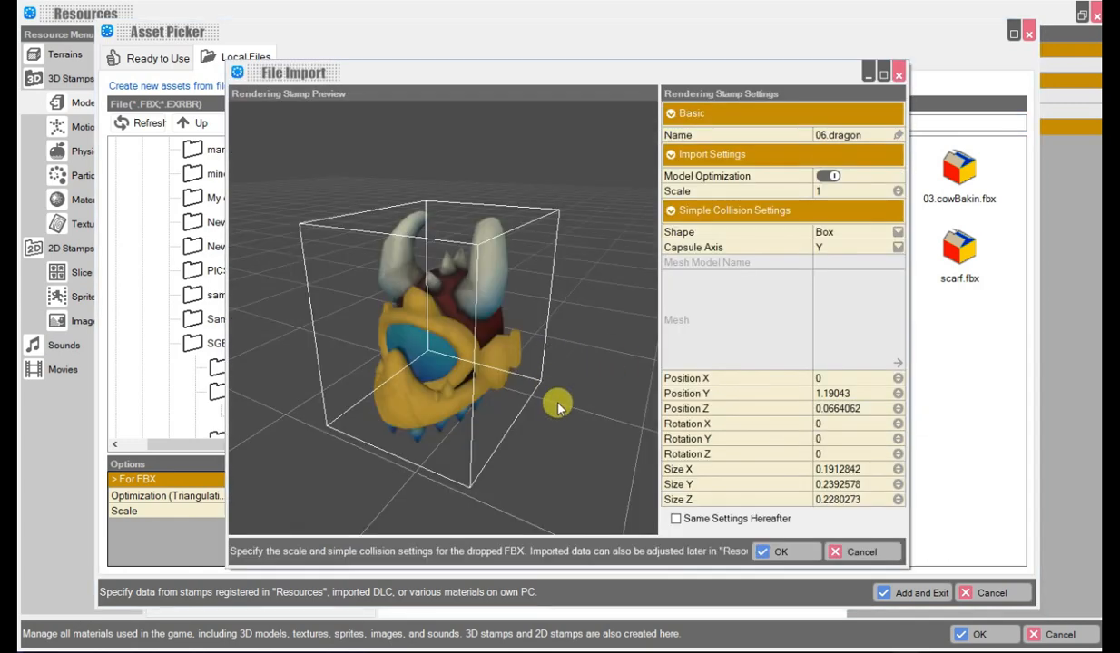
{"action": "left_click_drag", "start_coordinate": [561, 406], "coordinate": [583, 382]}
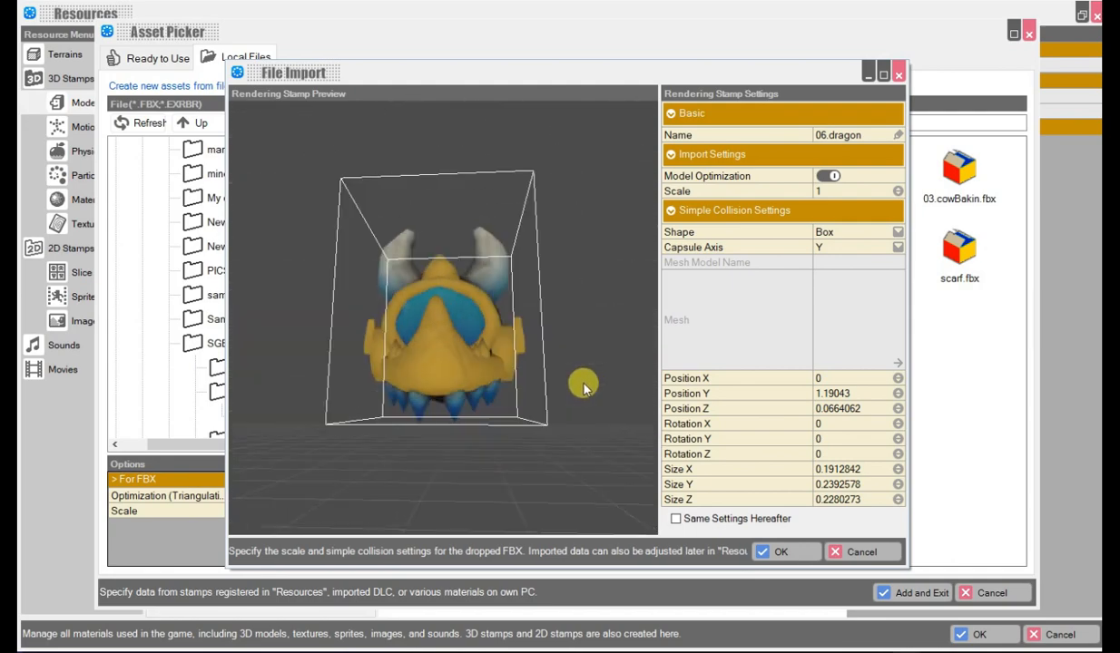
{"action": "left_click", "coordinate": [788, 554]}
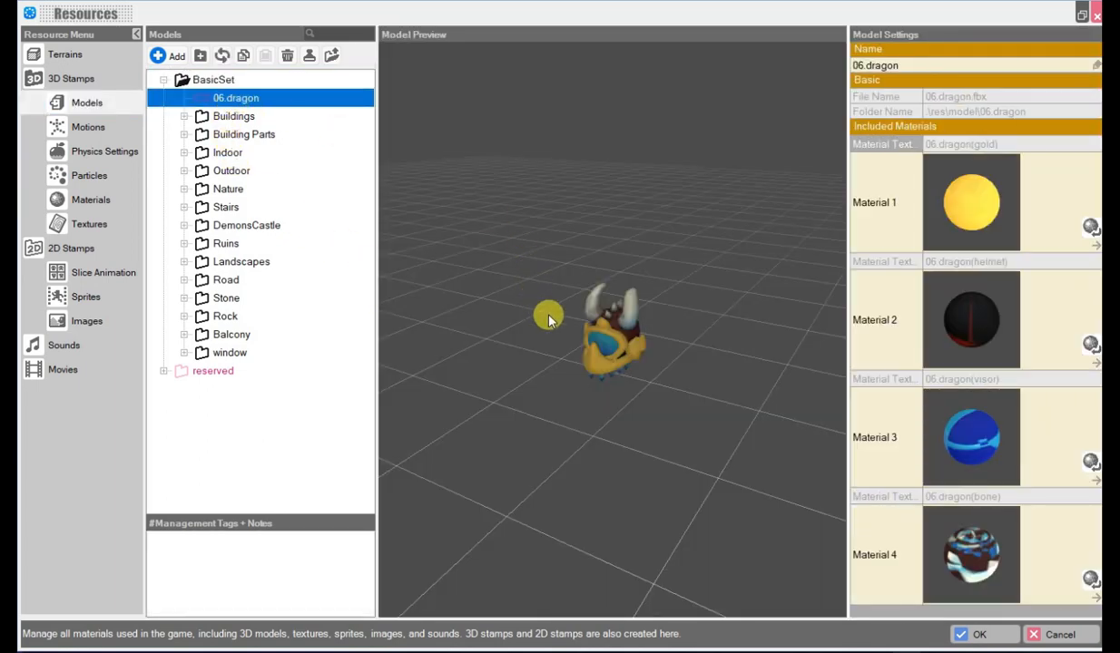
{"action": "middle_click_drag", "start_coordinate": [550, 318], "coordinate": [635, 329]}
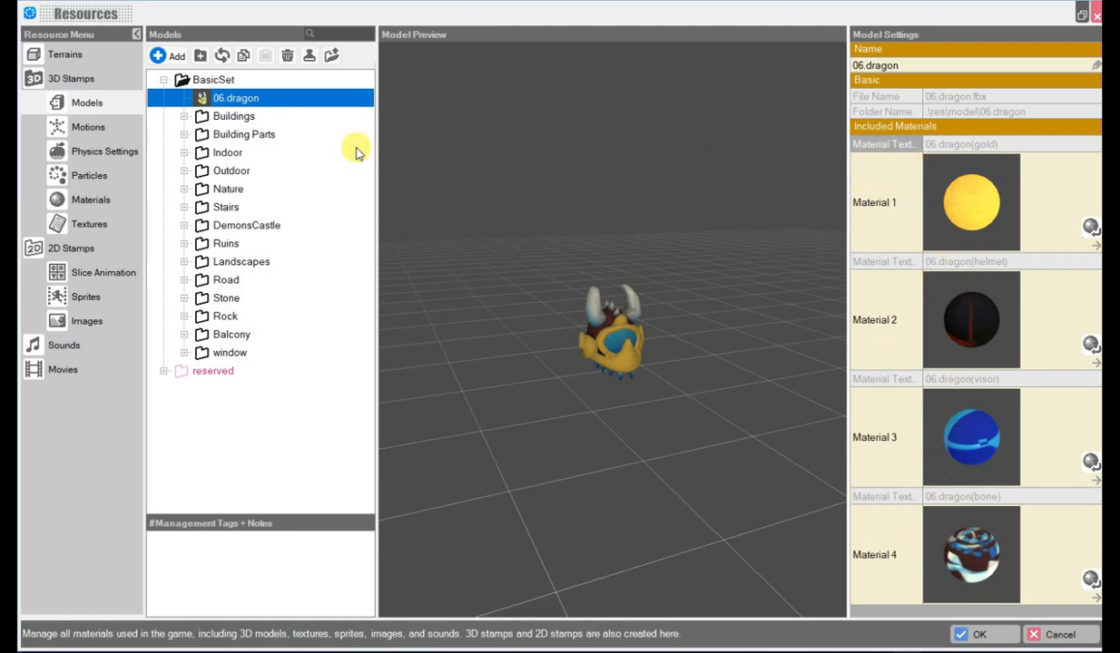
Step: Open the 06.dragon(gold) material and show its base color texture and shader values
{"action": "left_click", "coordinate": [94, 205]}
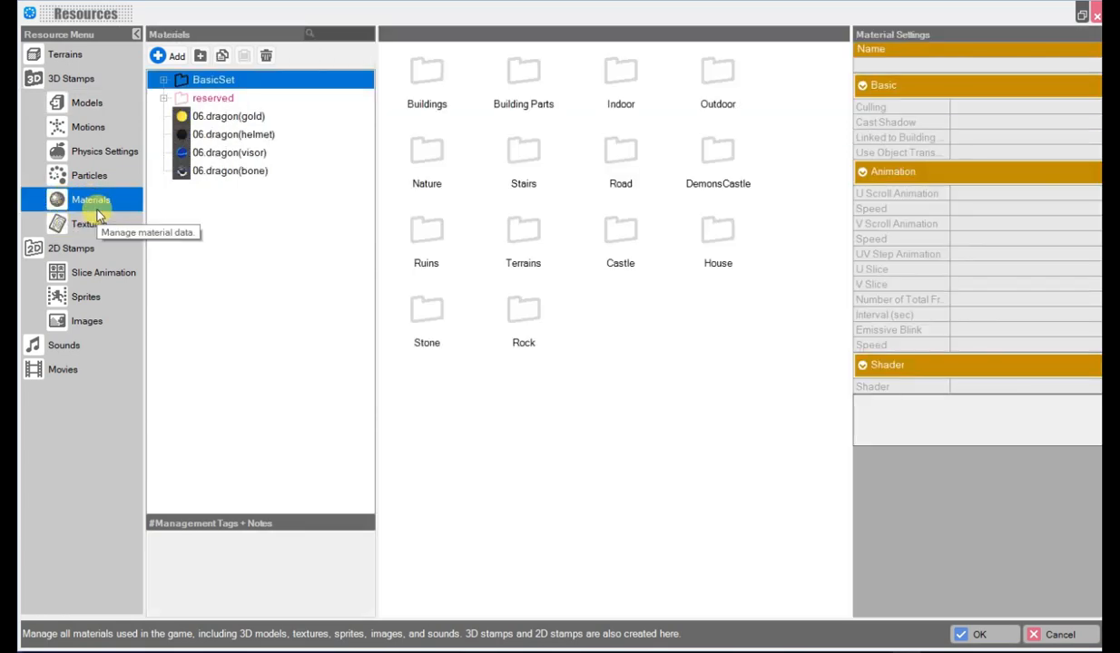
{"action": "left_click", "coordinate": [211, 117]}
{"action": "scroll", "coordinate": [951, 515], "scroll_direction": "down", "scroll_amount": 2}
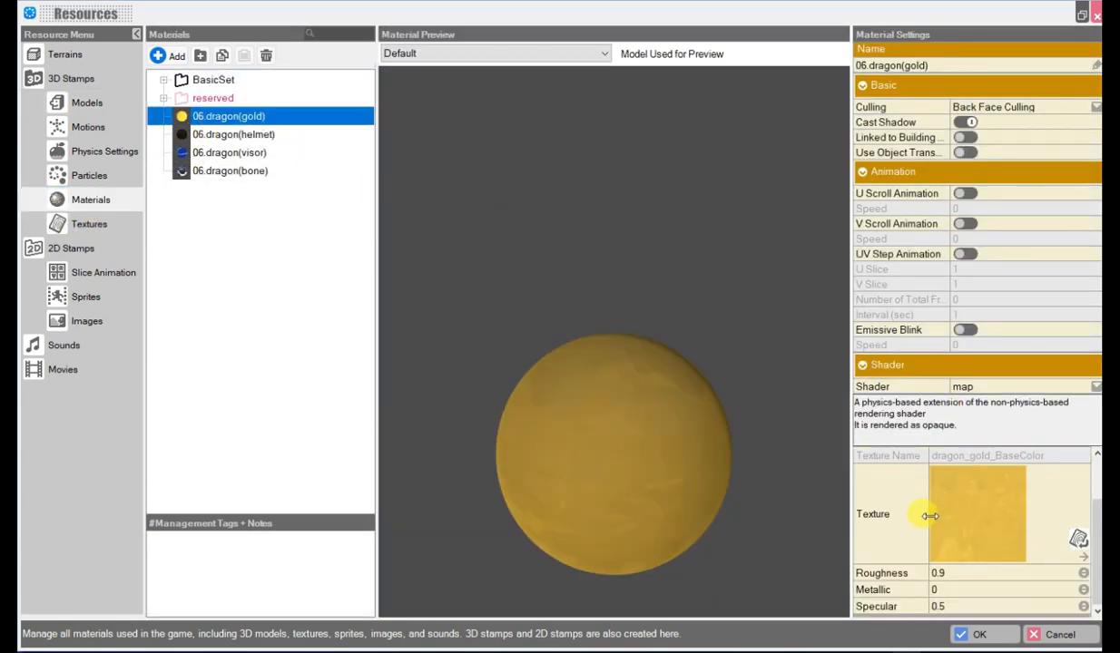
{"action": "scroll", "coordinate": [912, 535], "scroll_direction": "up", "scroll_amount": 1}
{"action": "scroll", "coordinate": [912, 536], "scroll_direction": "down", "scroll_amount": 1}
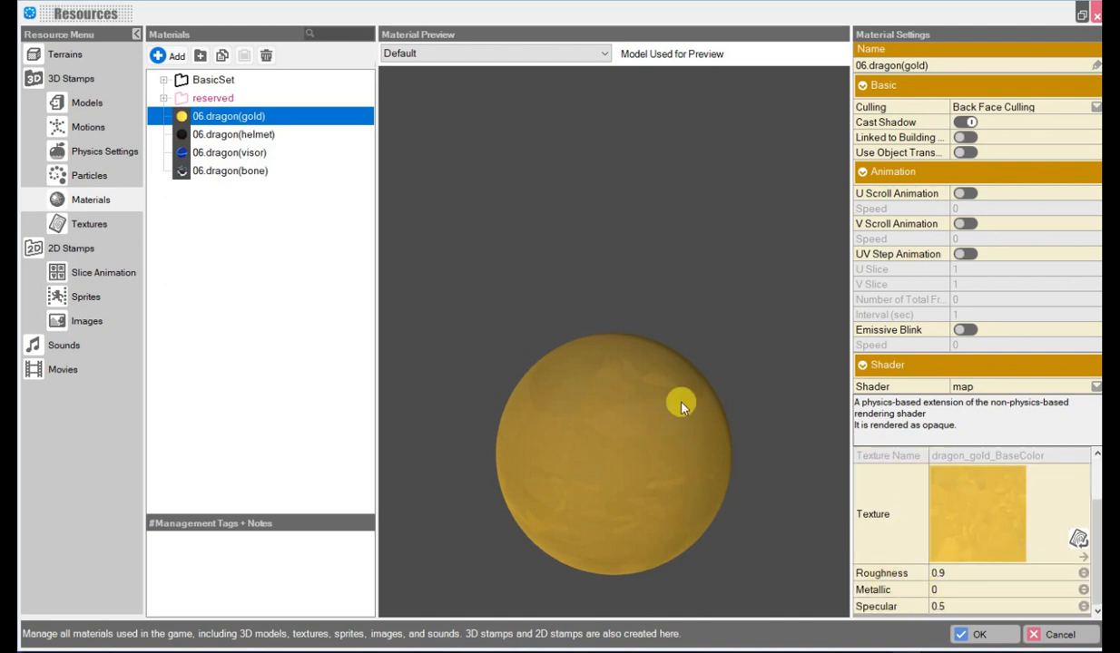
Step: Try roughness 0.8, metallic 0.3 and specular 0.5 on the gold material
{"action": "left_click", "coordinate": [948, 573]}
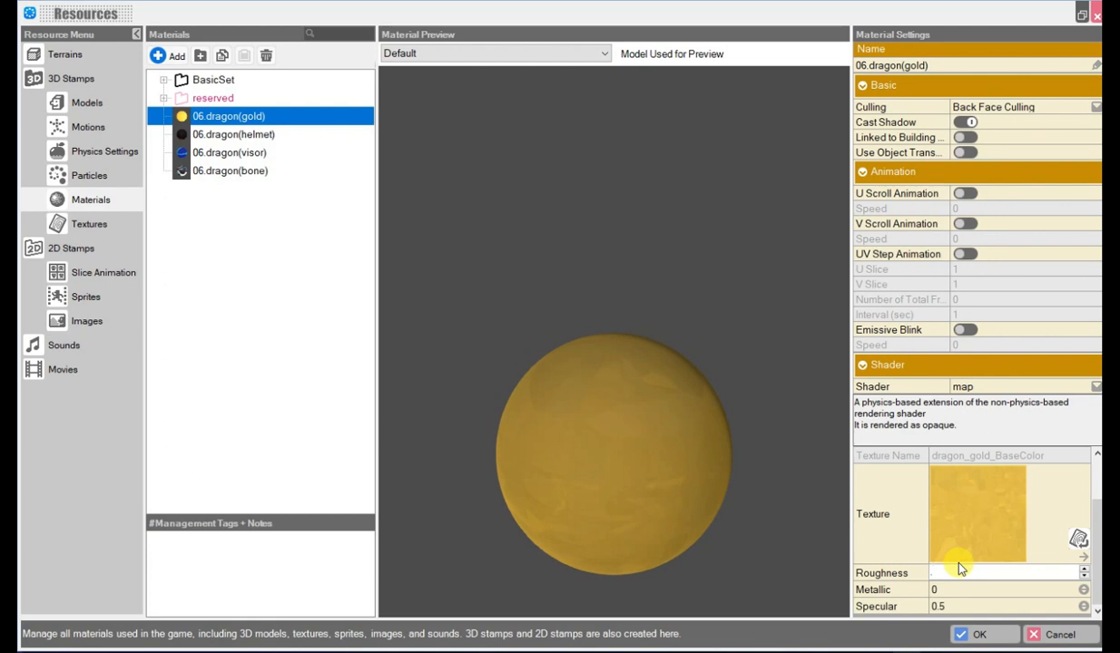
{"action": "left_click", "coordinate": [954, 590]}
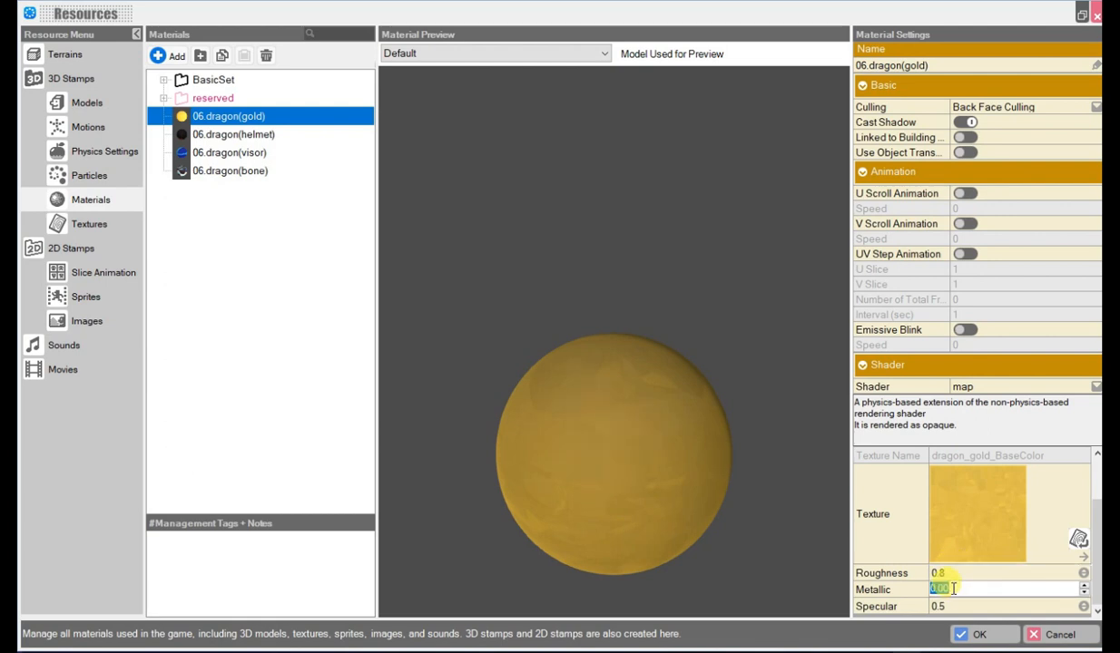
{"action": "type", "text": "0.3"}
{"action": "left_click", "coordinate": [950, 606]}
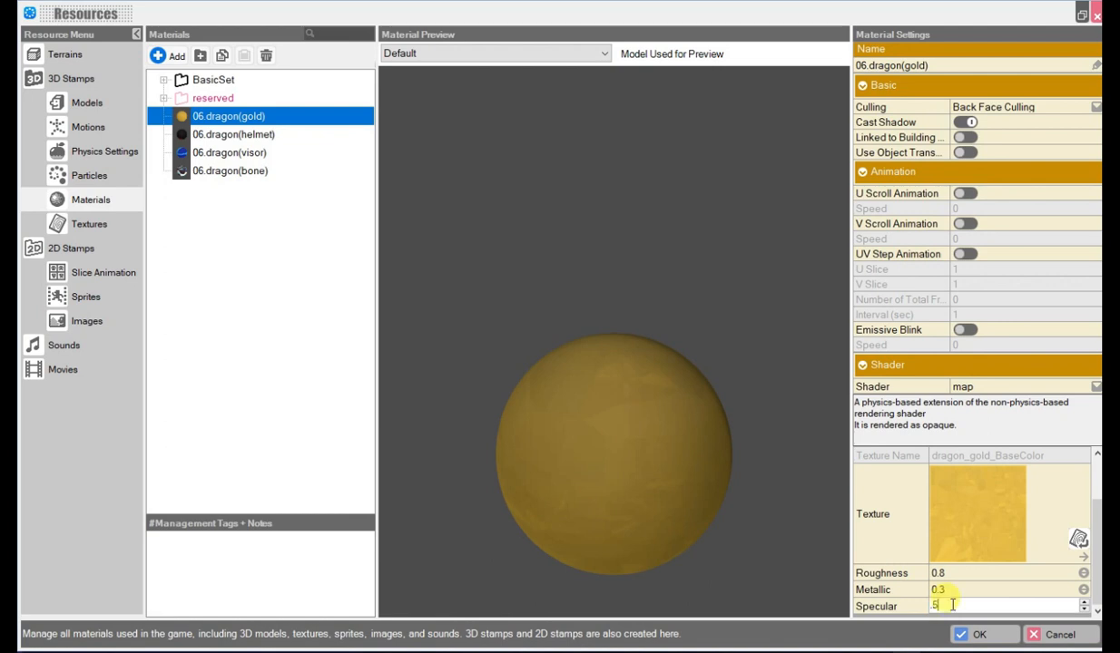
{"action": "type", "text": ".5"}
Step: Set the gold material's metallic to 0.5 and its roughness to 0.3
{"action": "left_click", "coordinate": [954, 590]}
{"action": "left_click", "coordinate": [958, 589]}
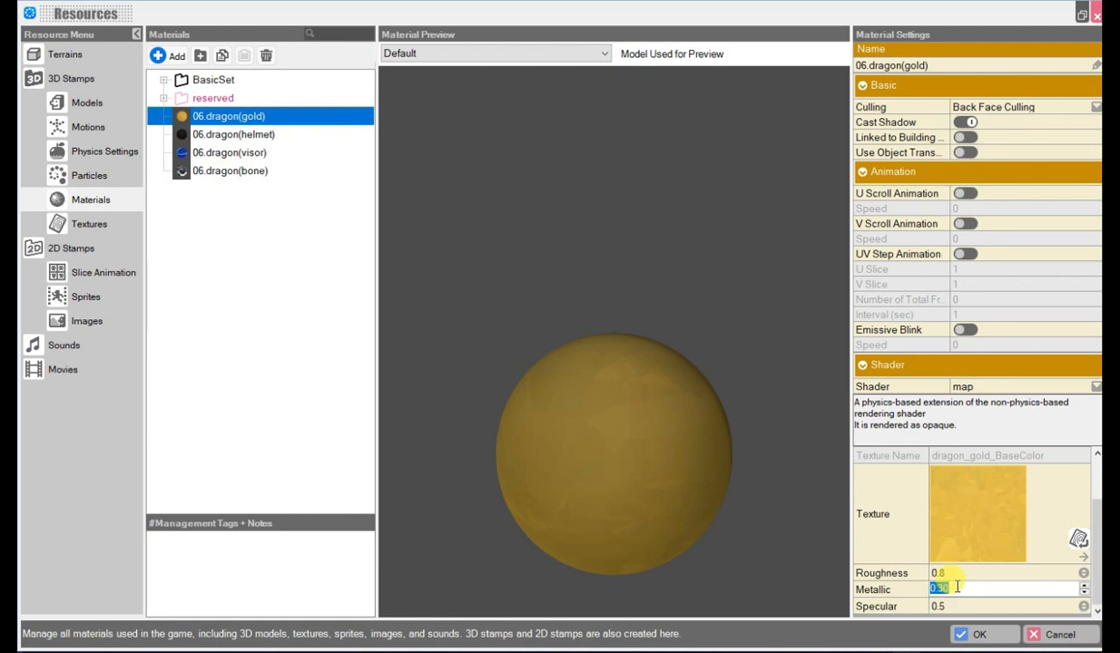
{"action": "type", "text": "5"}
{"action": "left_click", "coordinate": [957, 574]}
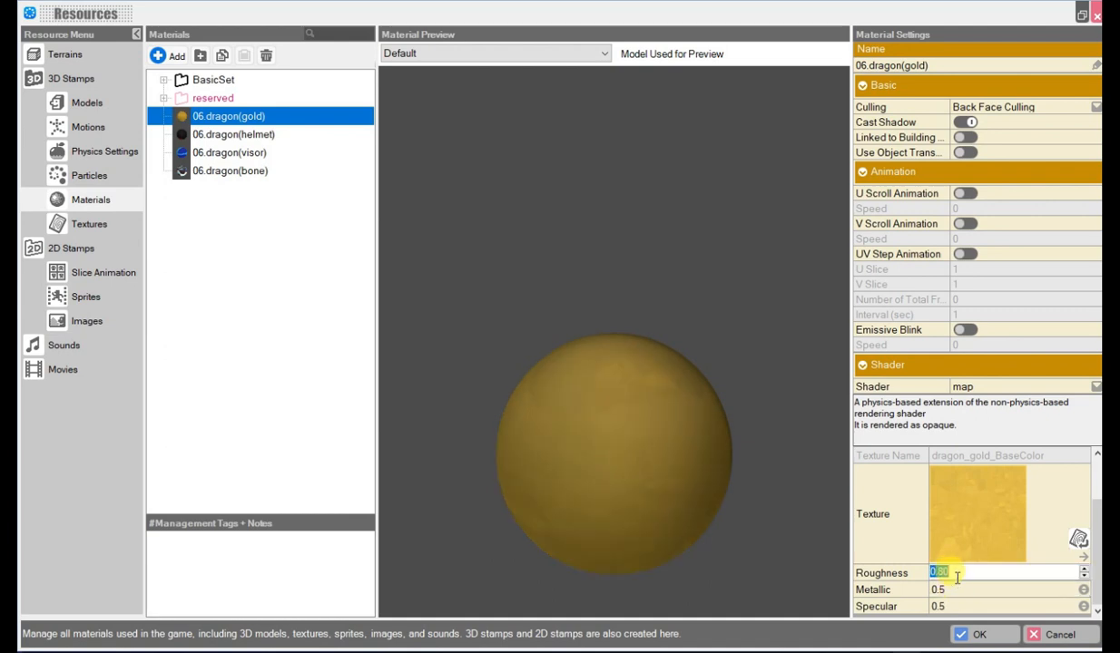
{"action": "type", "text": "0.3"}
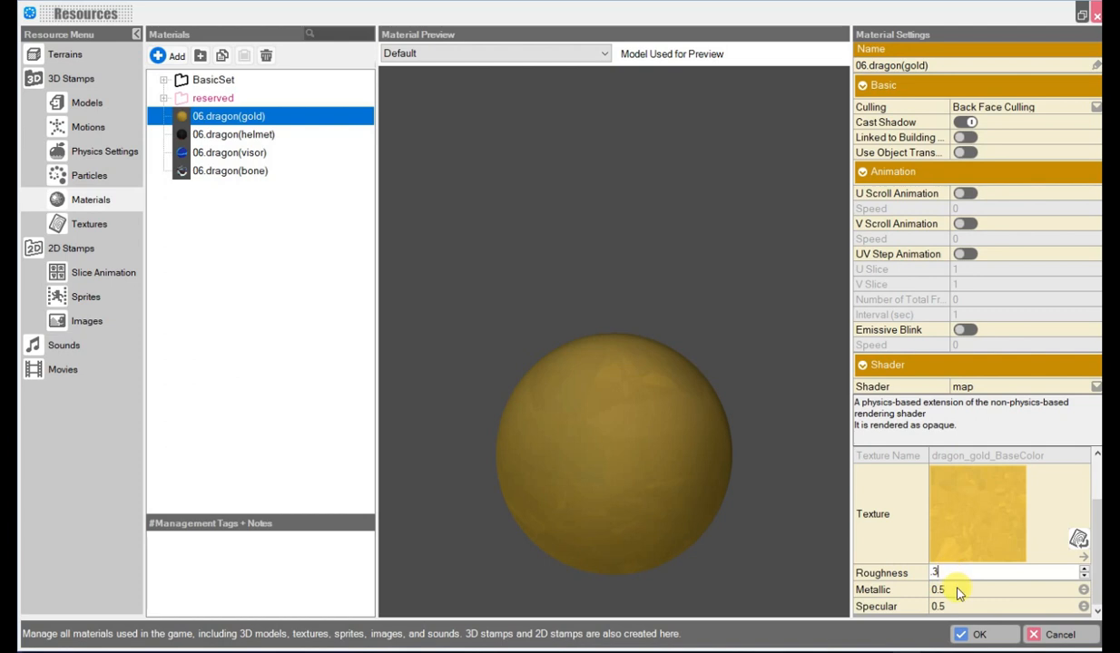
Step: Raise the gold material's metallic to 0.8 and its specular to 1
{"action": "left_click", "coordinate": [957, 590]}
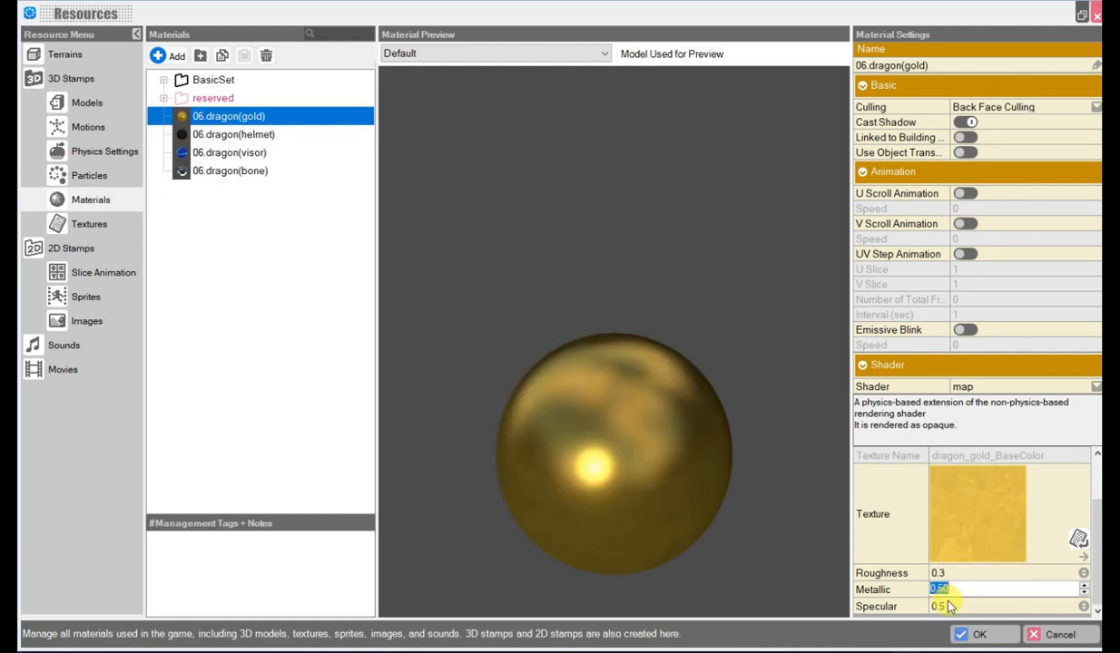
{"action": "type", "text": ".8"}
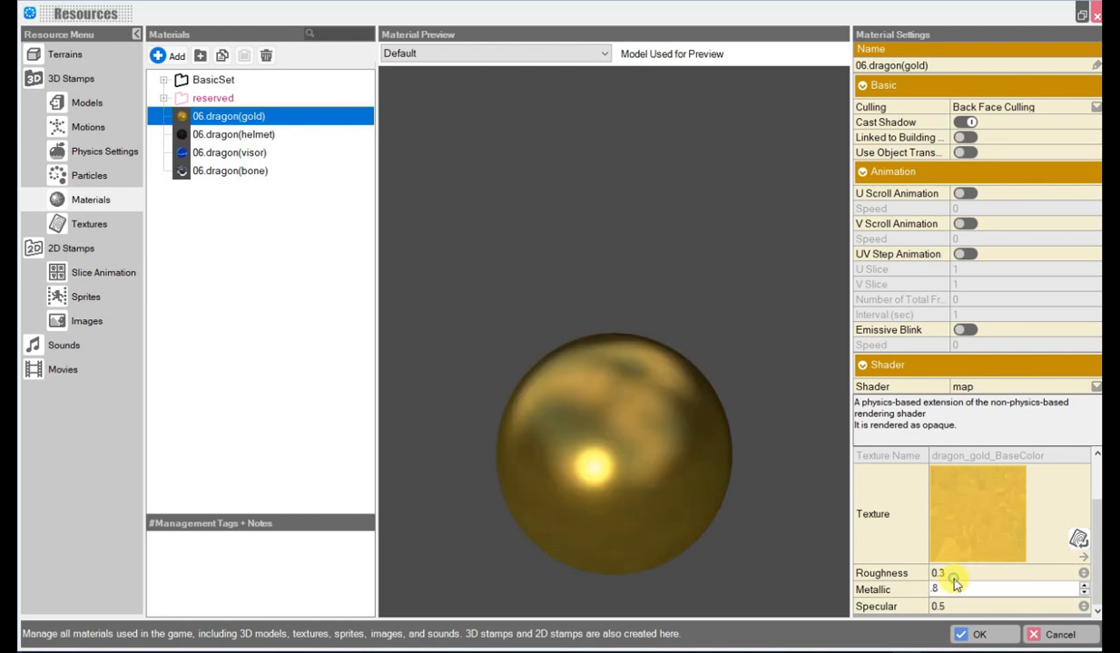
{"action": "left_click", "coordinate": [951, 575]}
{"action": "left_click", "coordinate": [955, 607]}
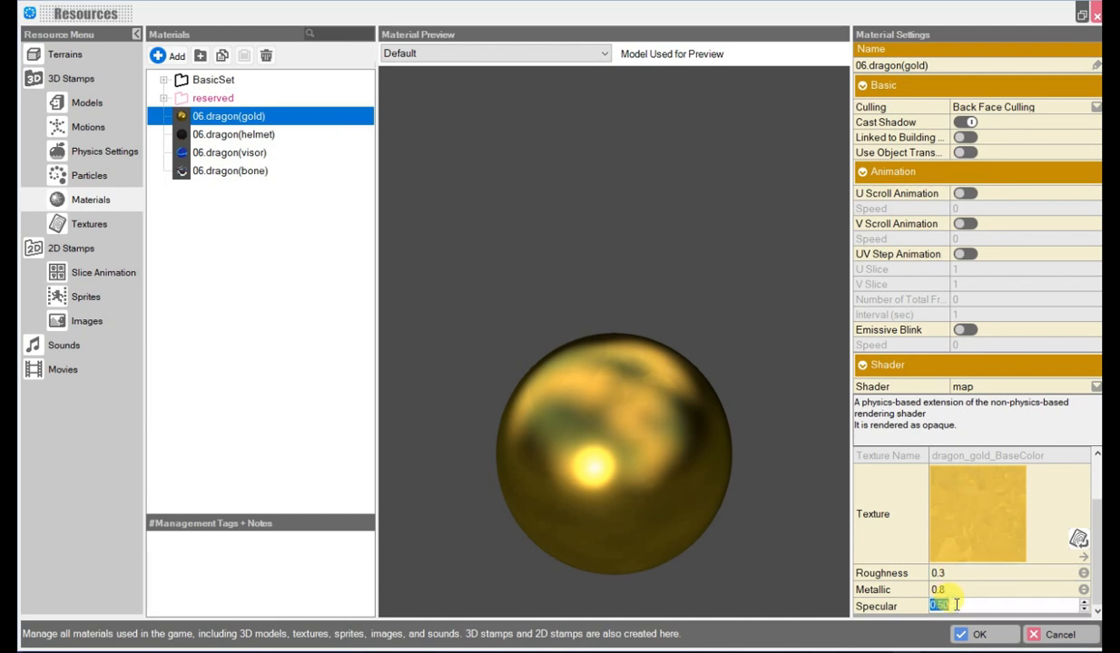
{"action": "left_click", "coordinate": [959, 591]}
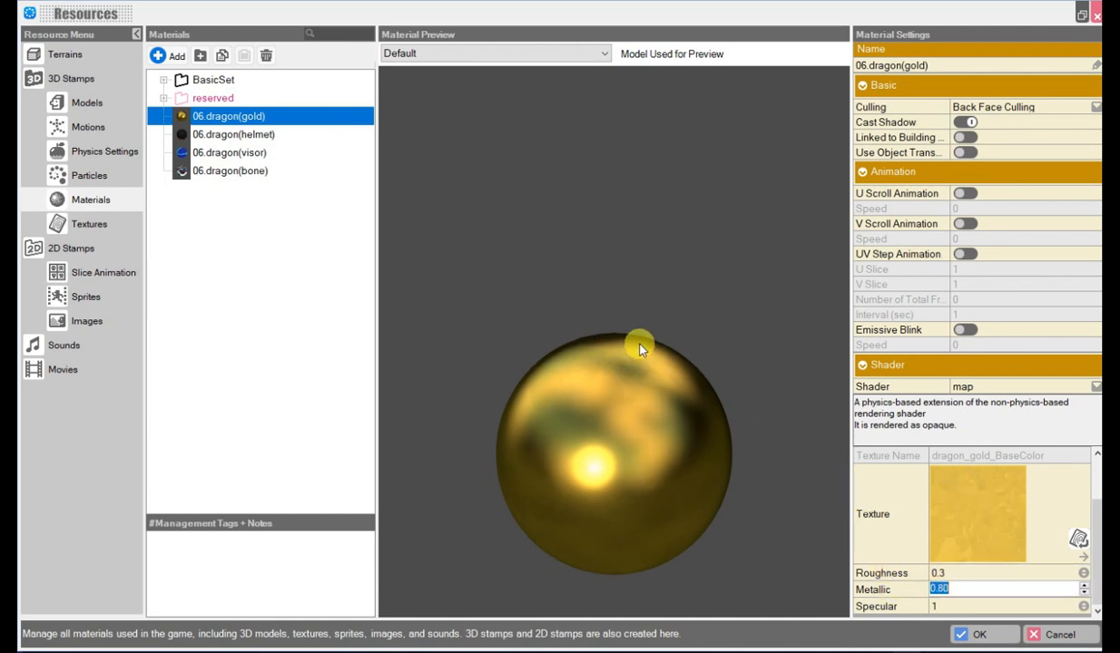
Step: Examine the gold finish on the 06.dragon model up close from different angles
{"action": "left_click", "coordinate": [82, 105]}
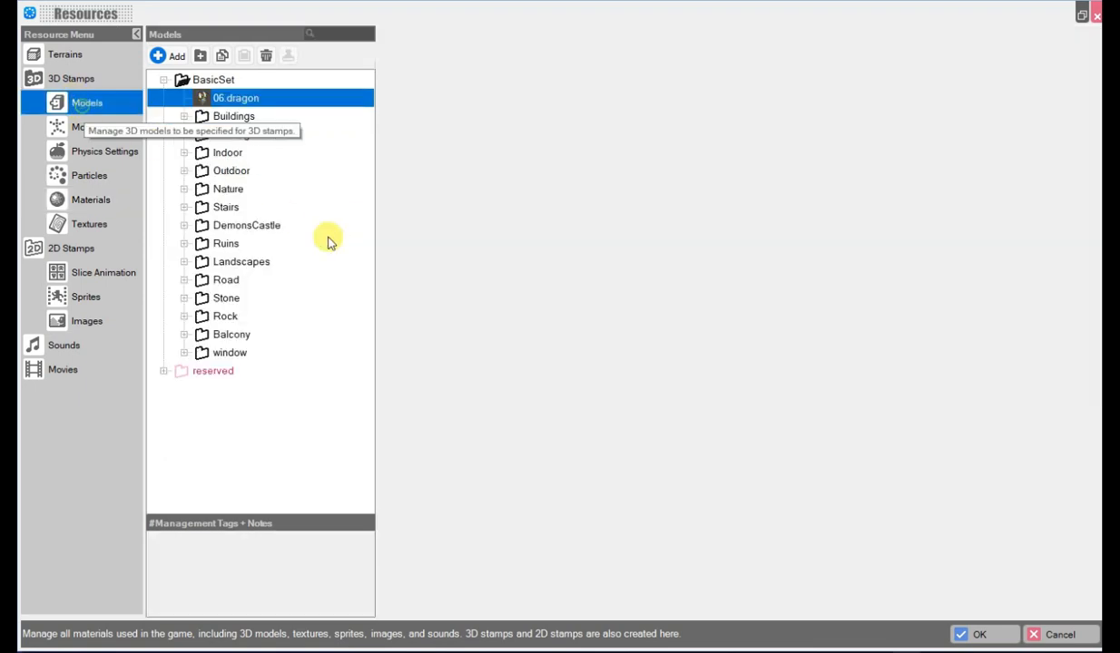
{"action": "right_click_drag", "start_coordinate": [655, 367], "coordinate": [595, 356]}
{"action": "scroll", "coordinate": [597, 357], "scroll_direction": "up", "scroll_amount": 5}
{"action": "right_click_drag", "start_coordinate": [605, 399], "coordinate": [660, 438]}
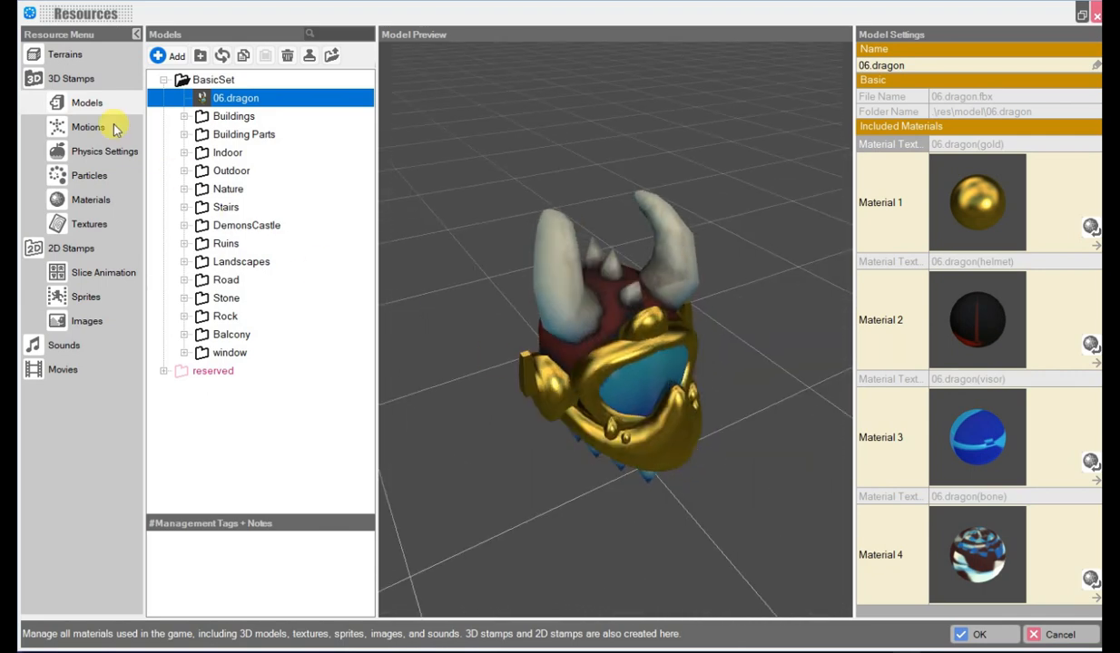
Step: Set the 06.dragon(visor) material's metallic to 0.5 and its roughness to 0.3
{"action": "left_click", "coordinate": [94, 207]}
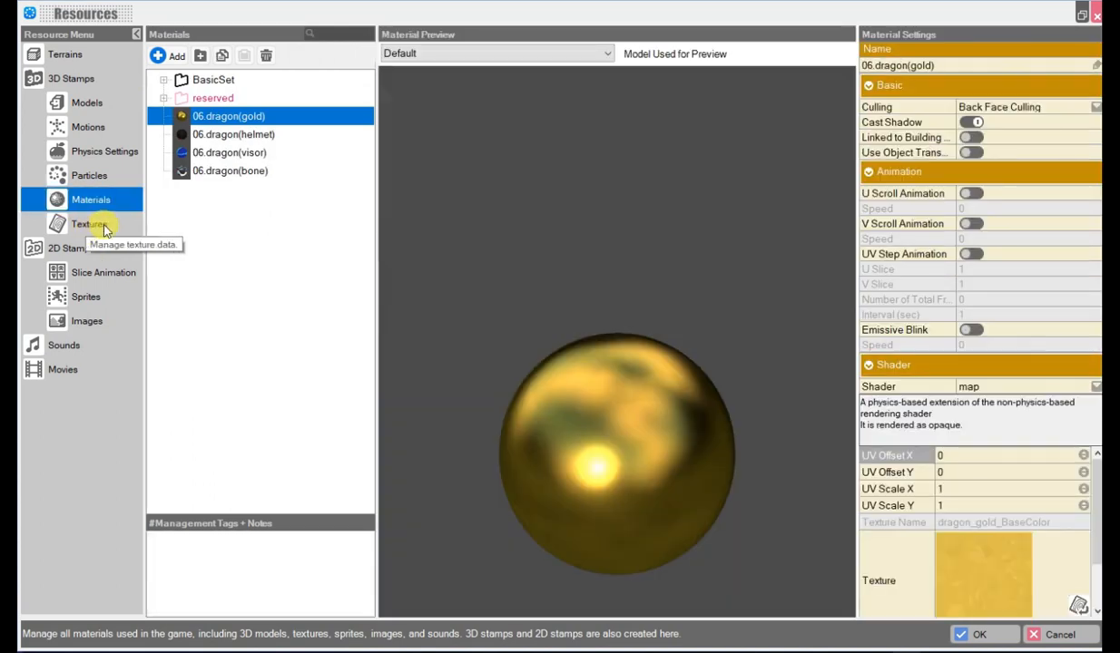
{"action": "left_click", "coordinate": [247, 154]}
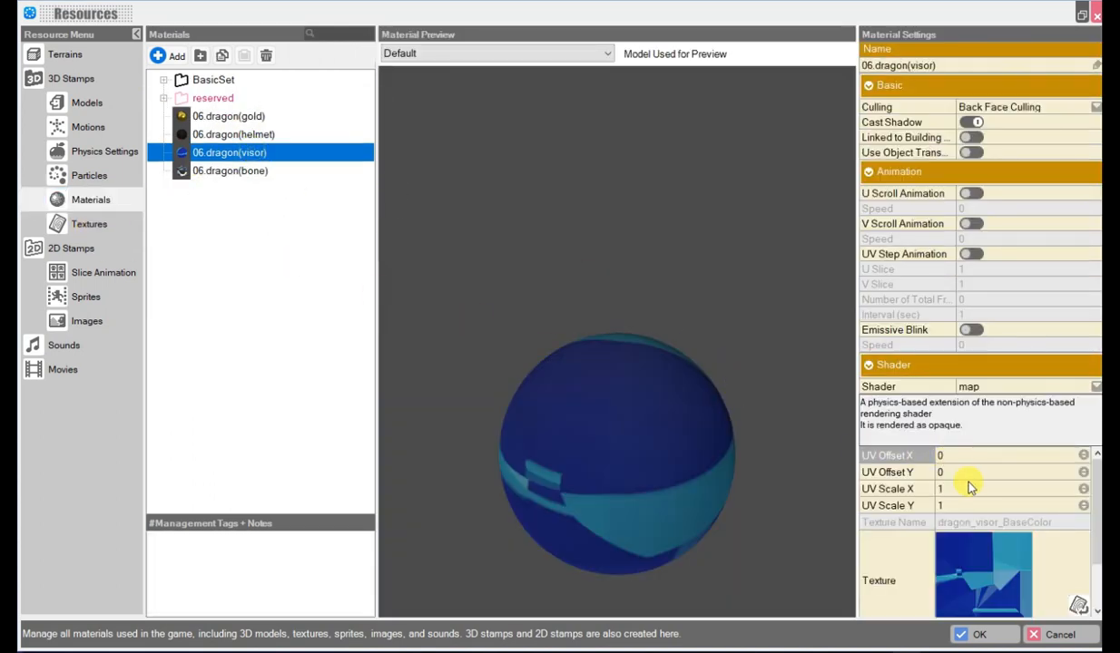
{"action": "scroll", "coordinate": [953, 503], "scroll_direction": "down", "scroll_amount": 2}
{"action": "left_click", "coordinate": [950, 571]}
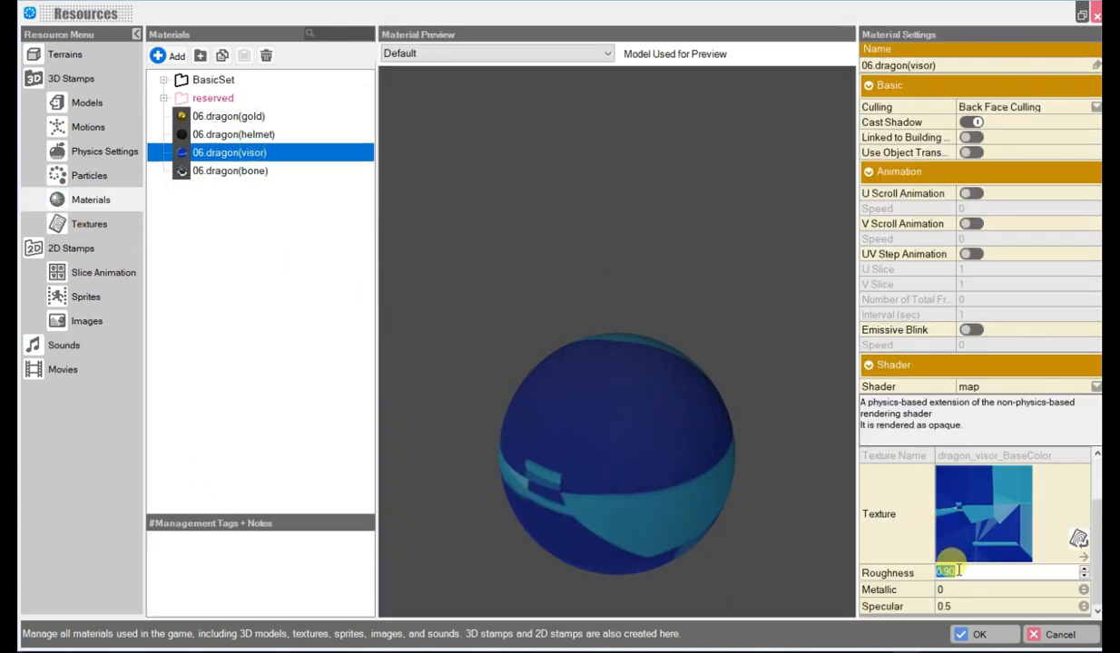
{"action": "left_click", "coordinate": [956, 590]}
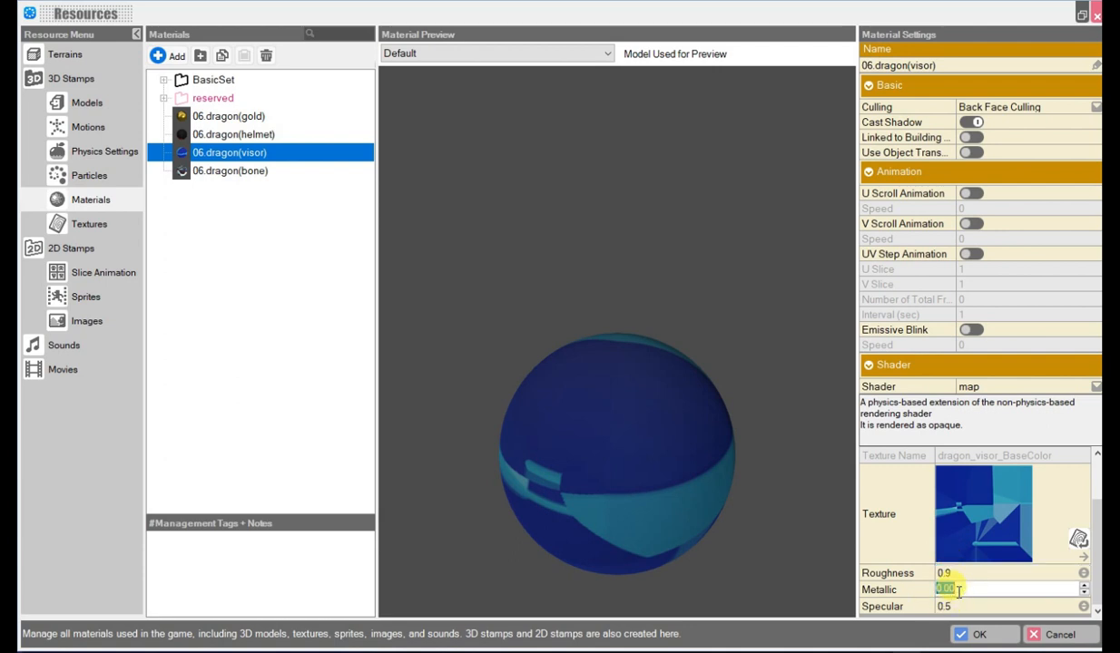
{"action": "type", "text": ".5"}
{"action": "left_click", "coordinate": [955, 573]}
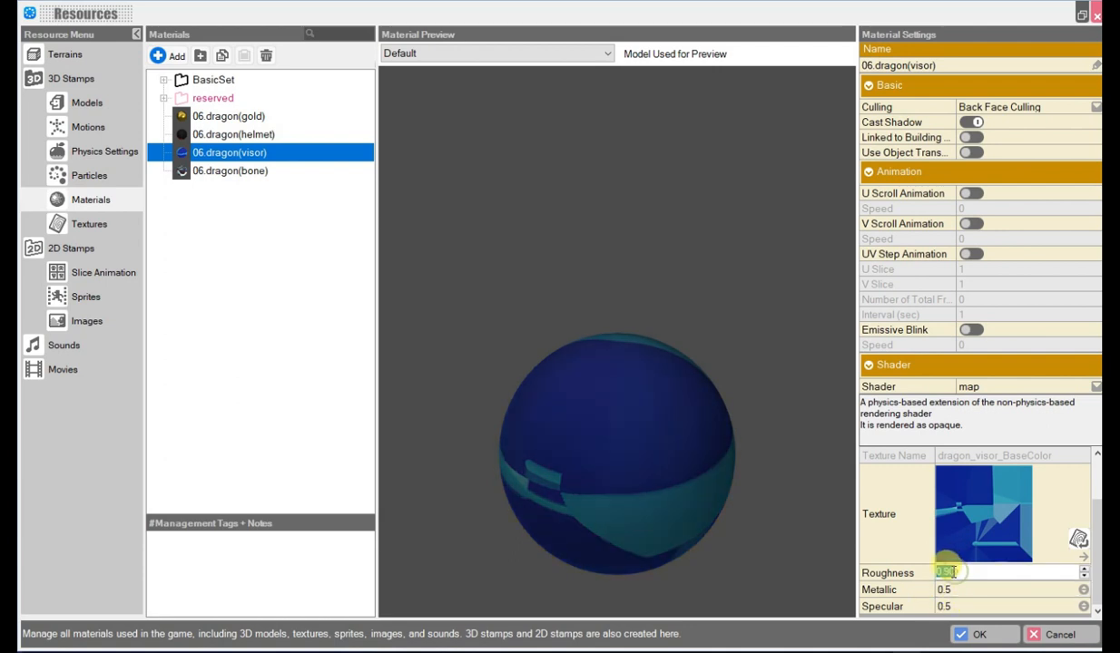
{"action": "key", "text": "BackSpace"}
{"action": "type", "text": ".3"}
Step: Set the visor material's specular to 1 and its metallic to 0.3
{"action": "left_click", "coordinate": [953, 603]}
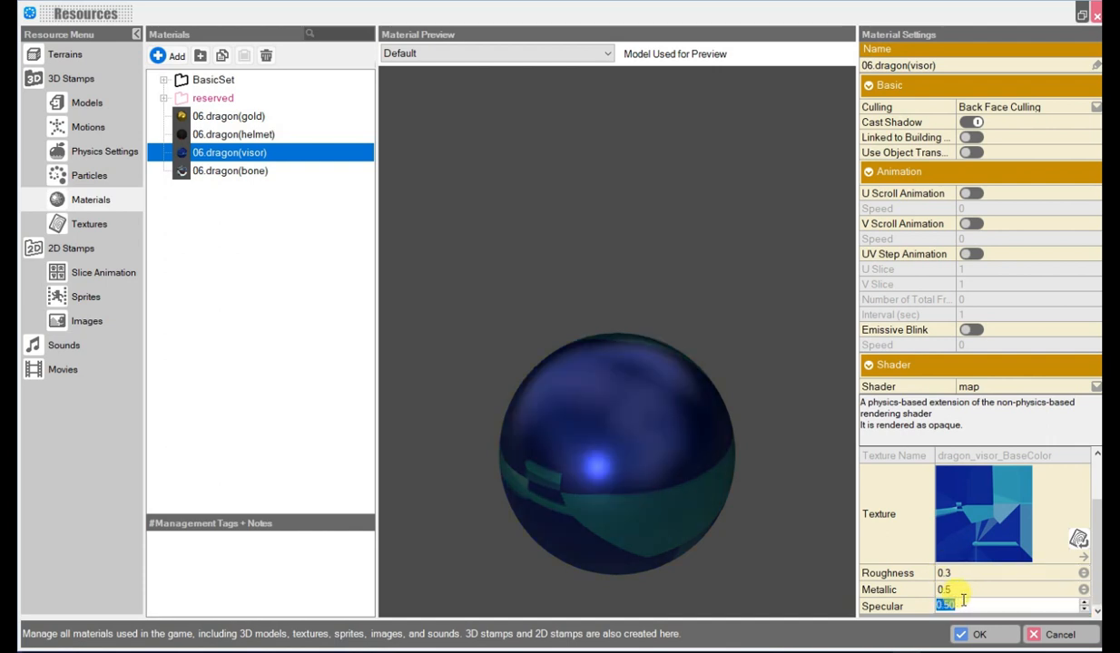
{"action": "key", "text": "Return"}
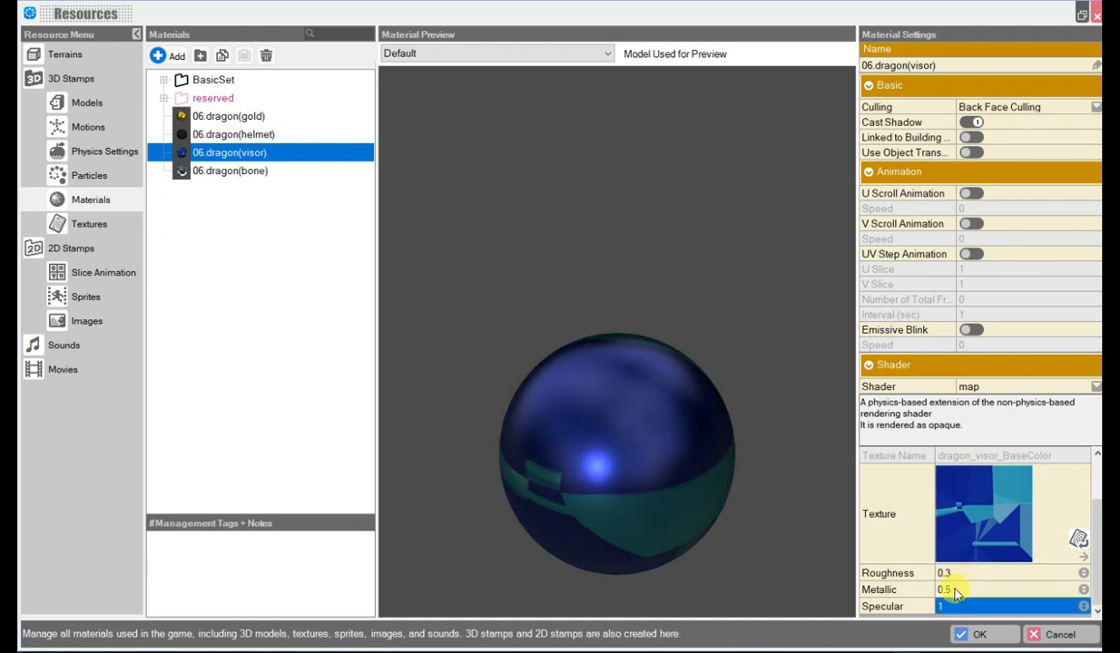
{"action": "left_click", "coordinate": [961, 590]}
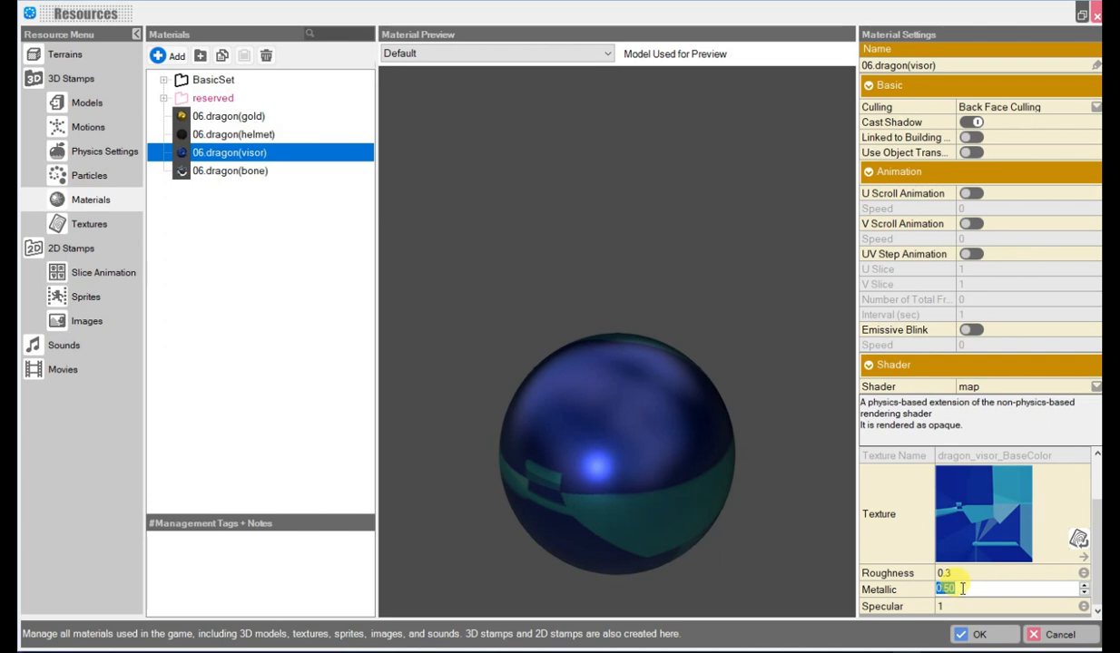
{"action": "type", "text": ".3"}
{"action": "key", "text": "Return"}
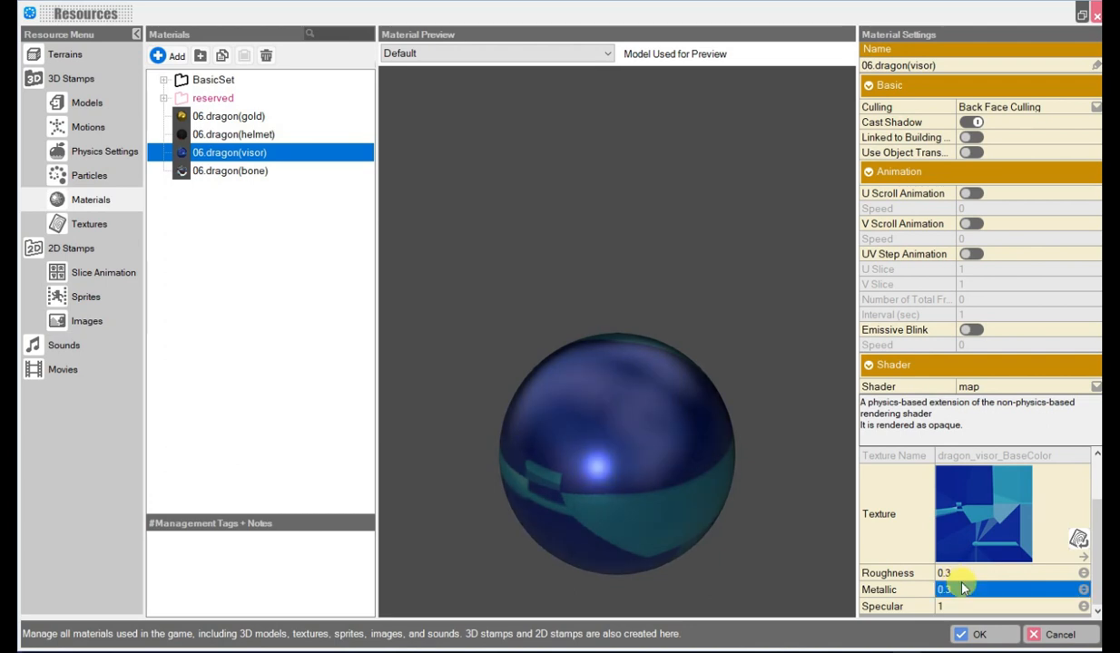
Step: Examine the shiny gold and visor finish on the 06.dragon model from several angles
{"action": "left_click", "coordinate": [76, 81]}
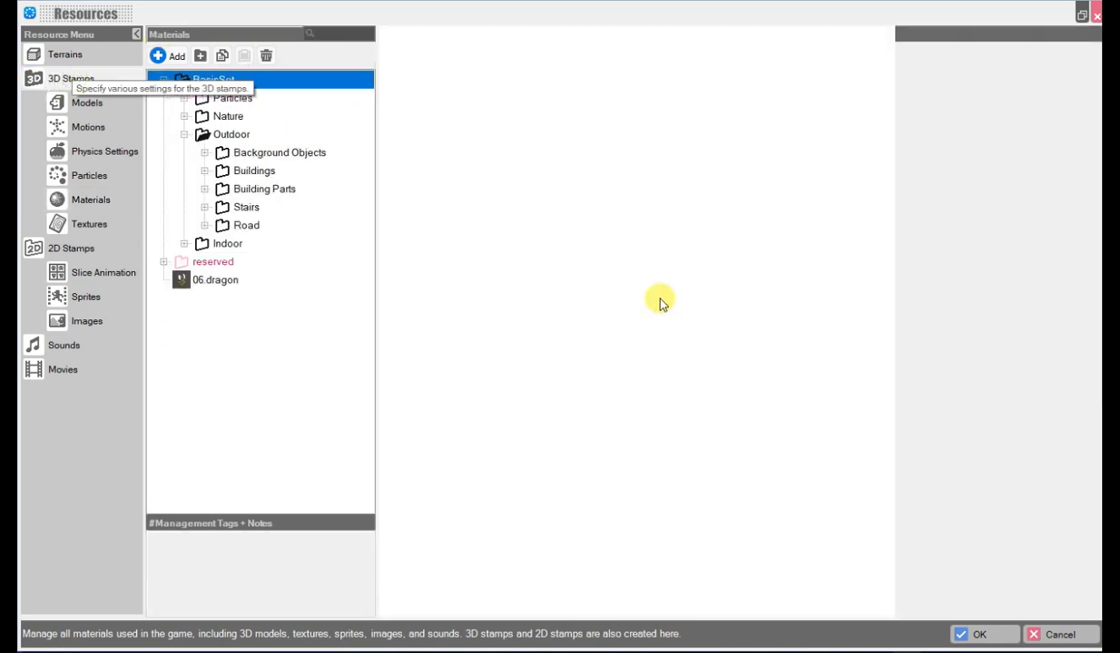
{"action": "left_click", "coordinate": [107, 107]}
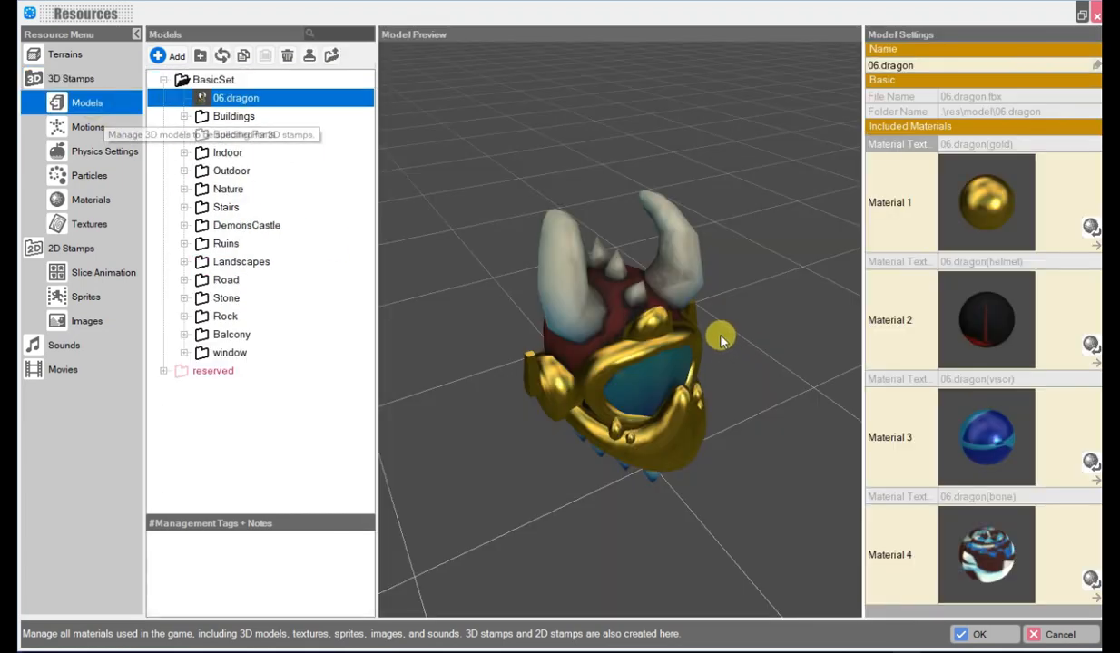
{"action": "mouse_move", "coordinate": [719, 333]}
{"action": "left_mouse_down"}
{"action": "mouse_move", "coordinate": [735, 400]}
{"action": "mouse_move", "coordinate": [617, 387]}
{"action": "mouse_move", "coordinate": [549, 397]}
{"action": "mouse_move", "coordinate": [782, 408]}
{"action": "mouse_move", "coordinate": [699, 341]}
{"action": "left_mouse_up"}
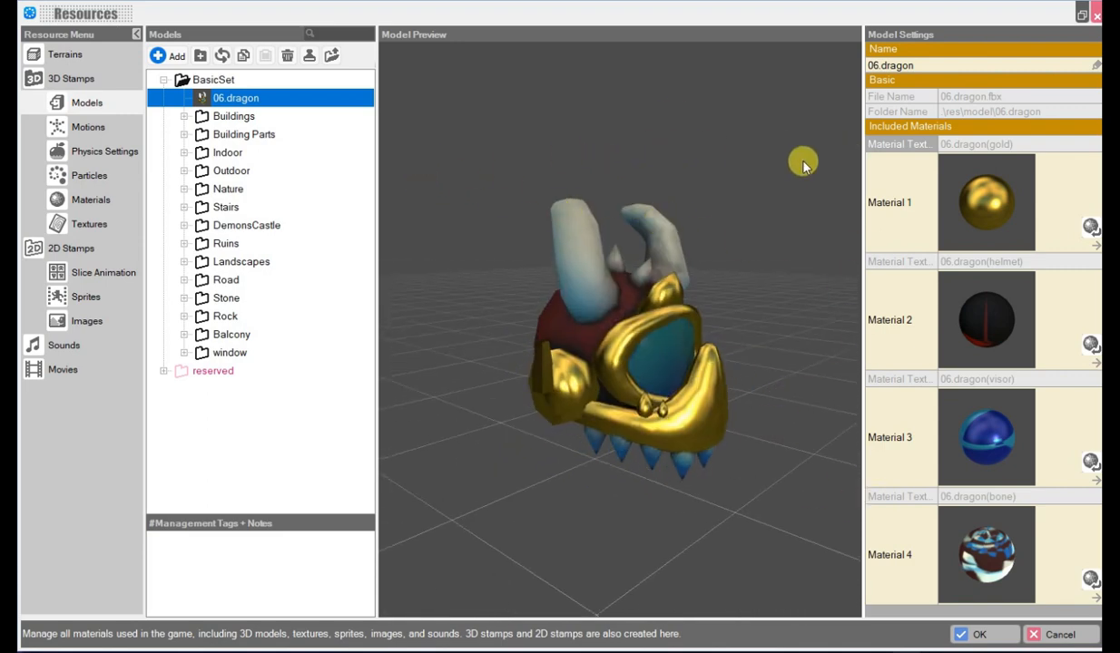
{"action": "left_click_drag", "start_coordinate": [631, 257], "coordinate": [732, 229]}
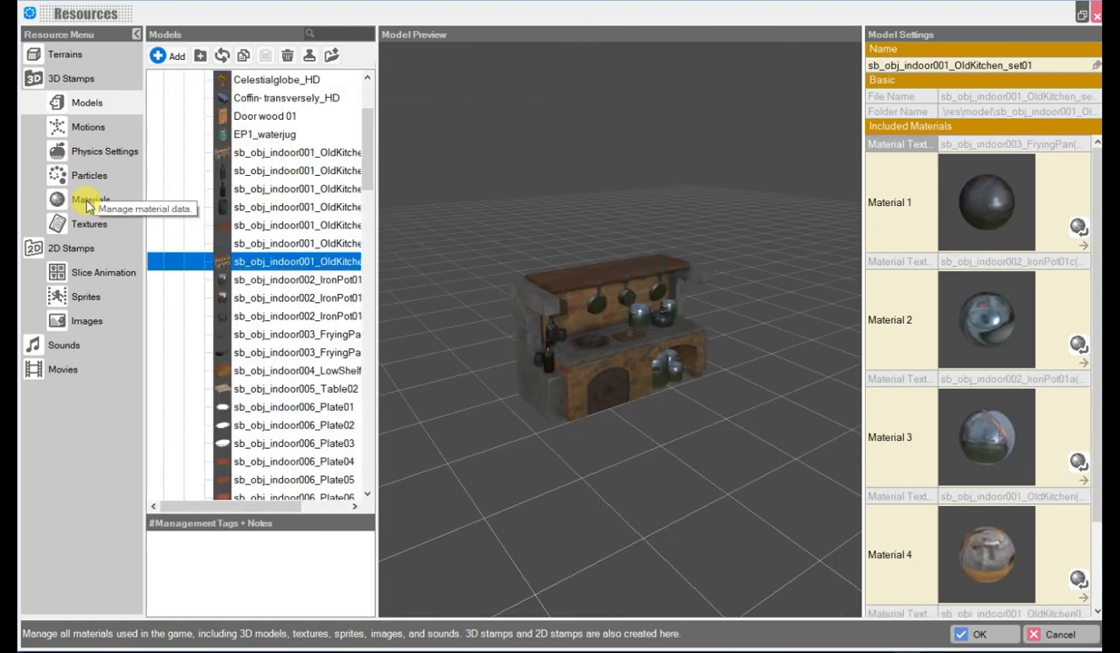
Step: Examine the shader settings, albedo map and normal map of the Coffin-transversely_HD material in the BasicSet Indoor materials
{"action": "left_click", "coordinate": [91, 199]}
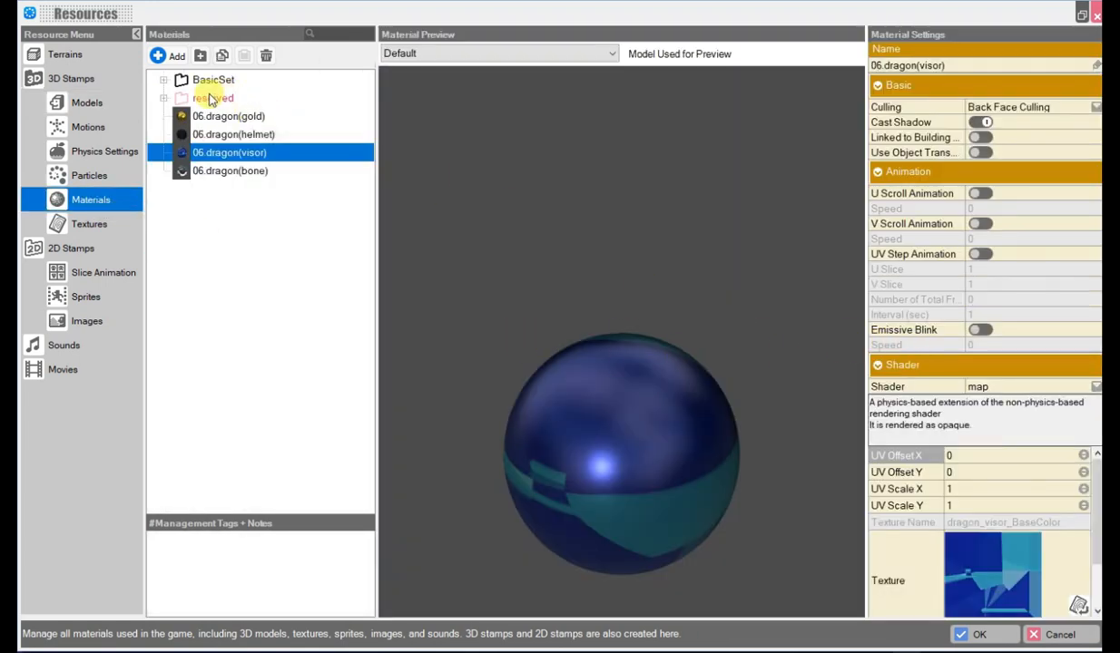
{"action": "left_click", "coordinate": [163, 80]}
{"action": "left_click", "coordinate": [184, 135]}
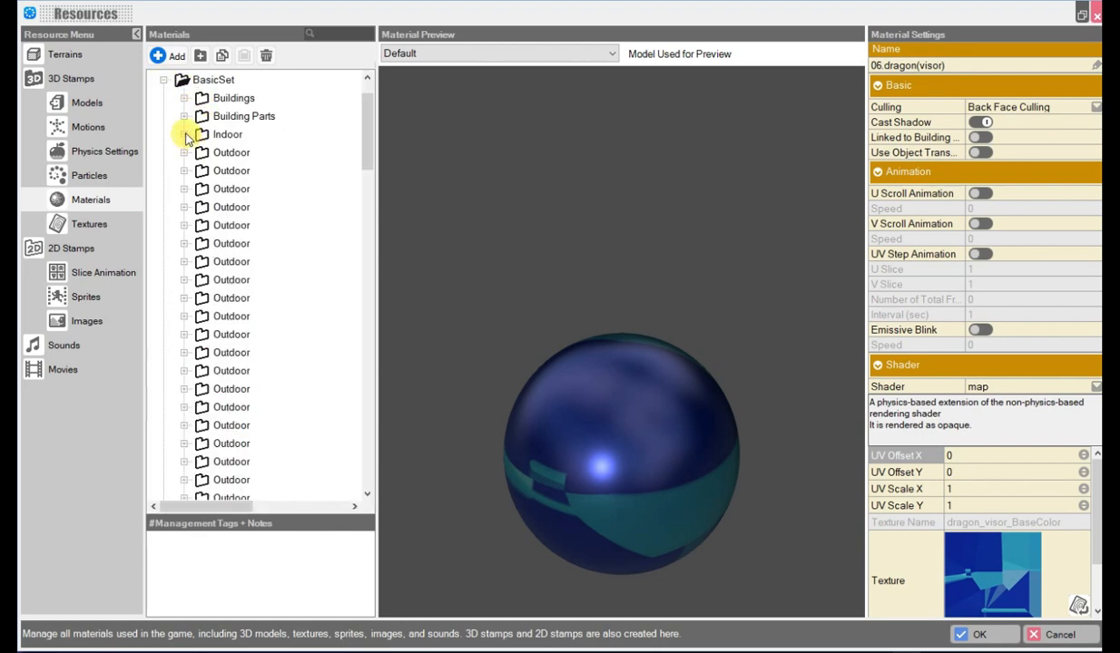
{"action": "scroll", "coordinate": [217, 145], "scroll_direction": "down", "scroll_amount": 1}
{"action": "left_click", "coordinate": [259, 118]}
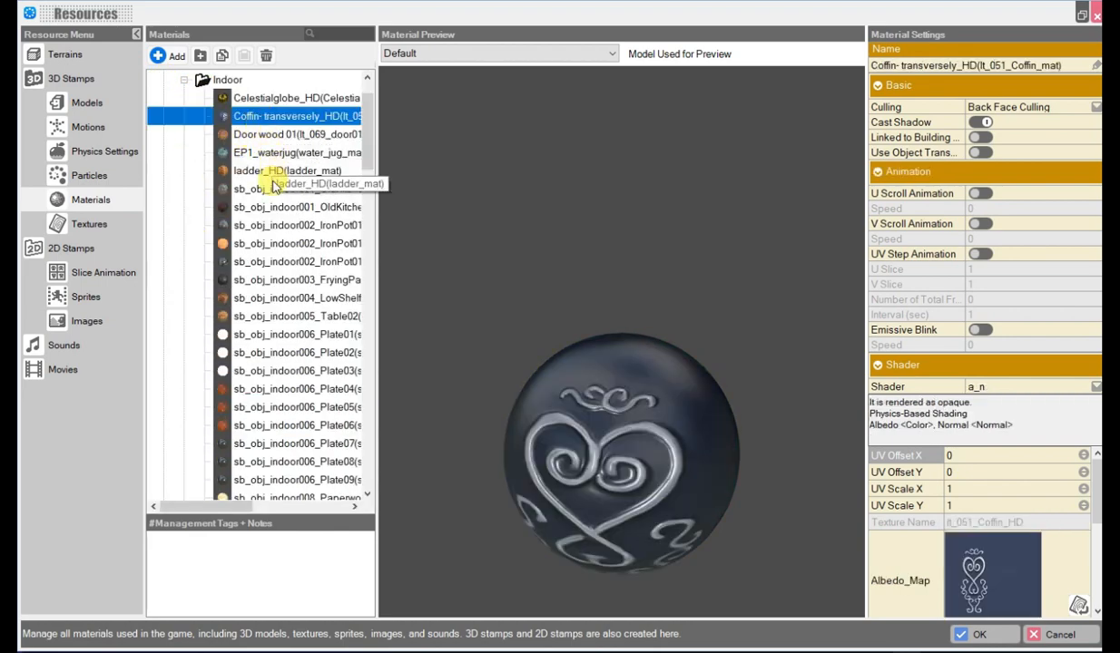
{"action": "scroll", "coordinate": [962, 459], "scroll_direction": "down", "scroll_amount": 3}
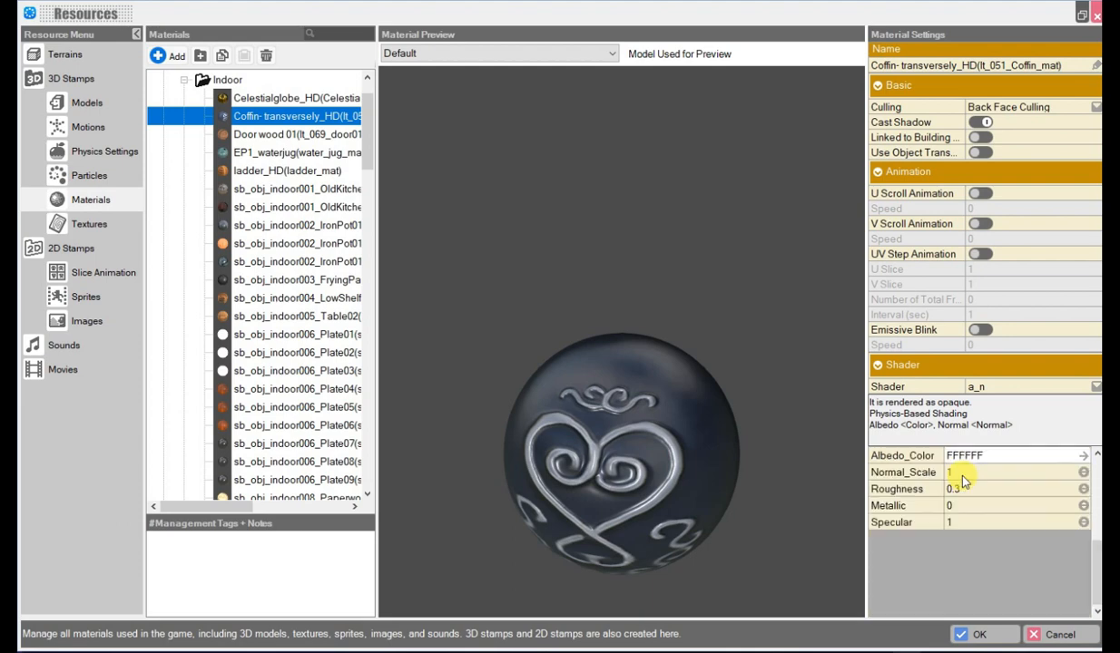
{"action": "scroll", "coordinate": [964, 460], "scroll_direction": "up", "scroll_amount": 3}
{"action": "scroll", "coordinate": [967, 483], "scroll_direction": "up", "scroll_amount": 1}
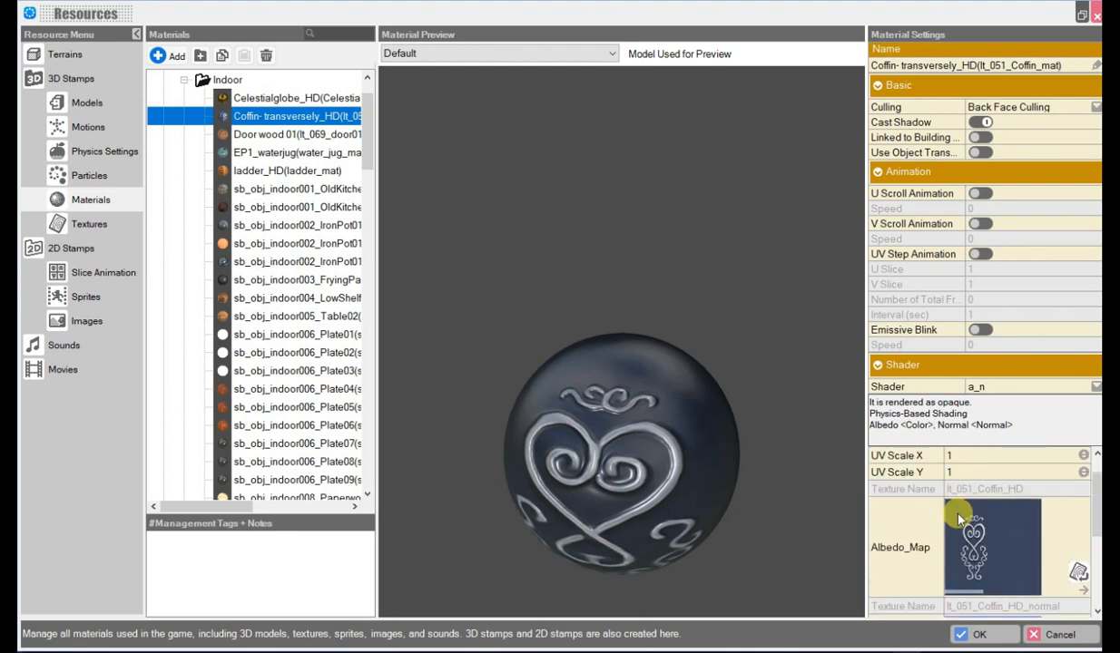
{"action": "scroll", "coordinate": [1080, 531], "scroll_direction": "down", "scroll_amount": 1}
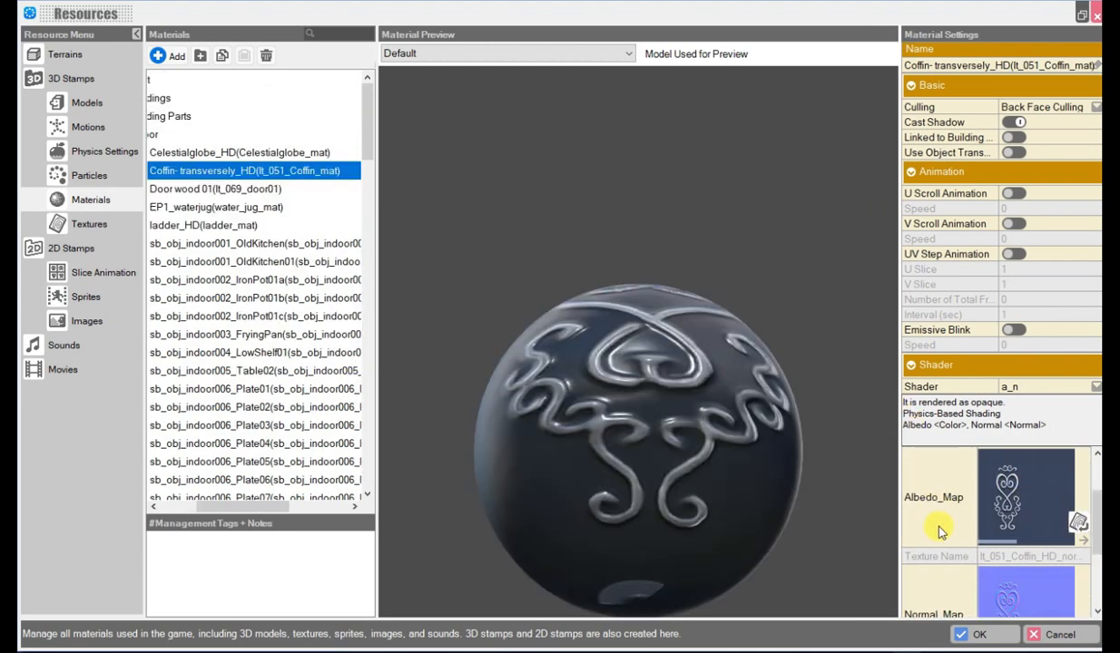
{"action": "scroll", "coordinate": [944, 532], "scroll_direction": "down", "scroll_amount": 3}
{"action": "scroll", "coordinate": [958, 532], "scroll_direction": "up", "scroll_amount": 3}
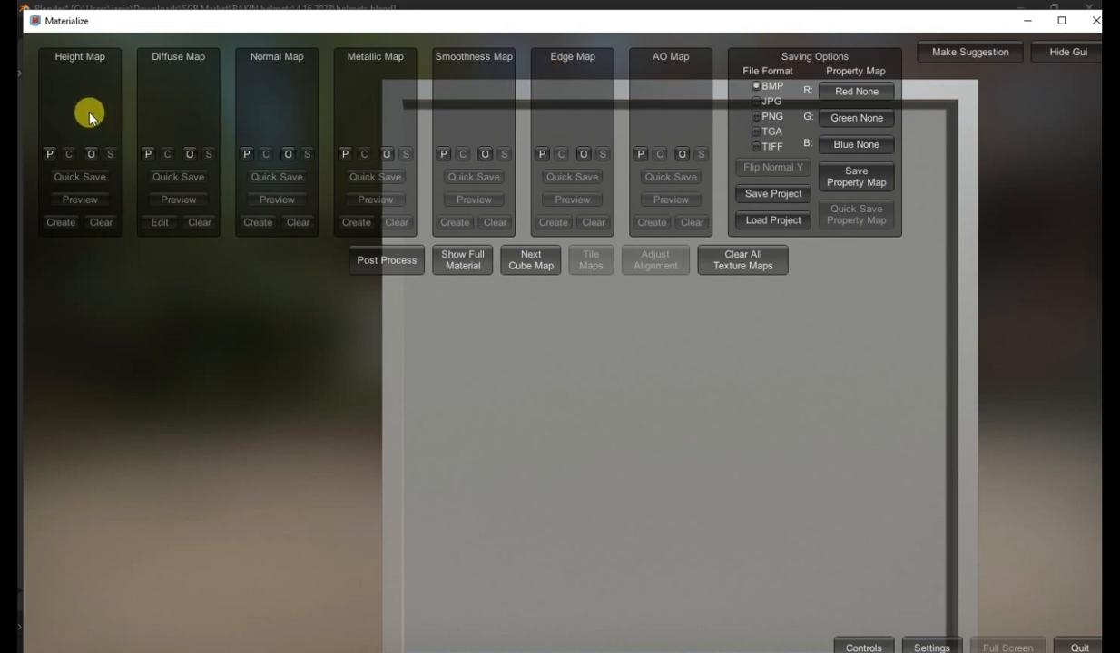
Step: In Materialize, load dragon_gold_BaseColor.png as the diffuse map and generate a height map from the original diffuse
{"action": "left_click", "coordinate": [190, 155]}
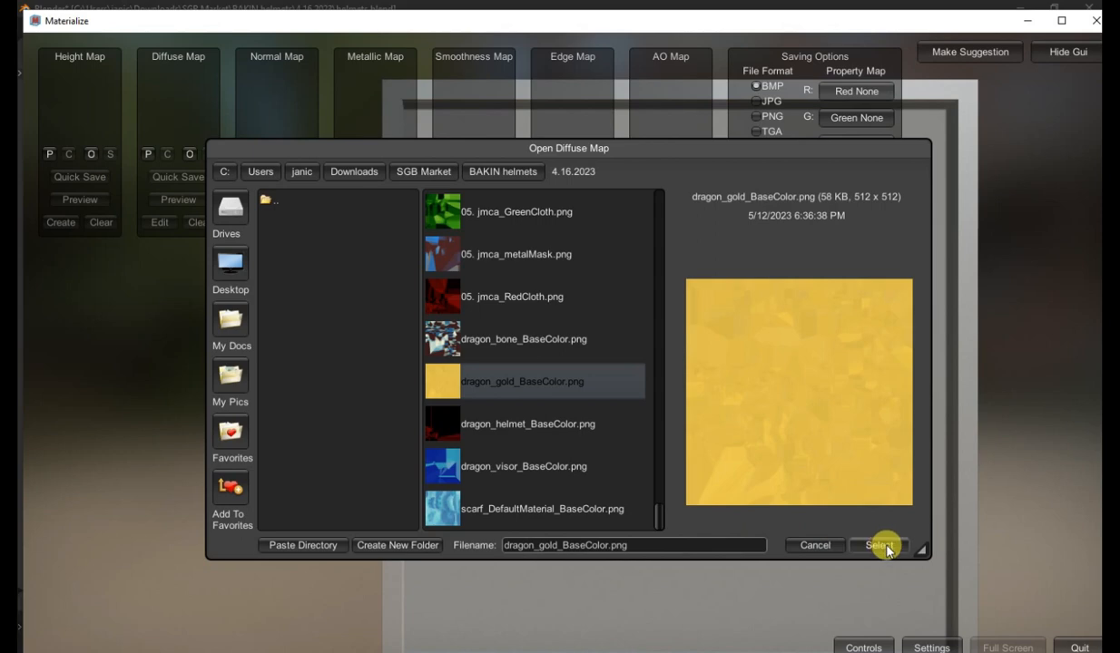
{"action": "left_click", "coordinate": [879, 546]}
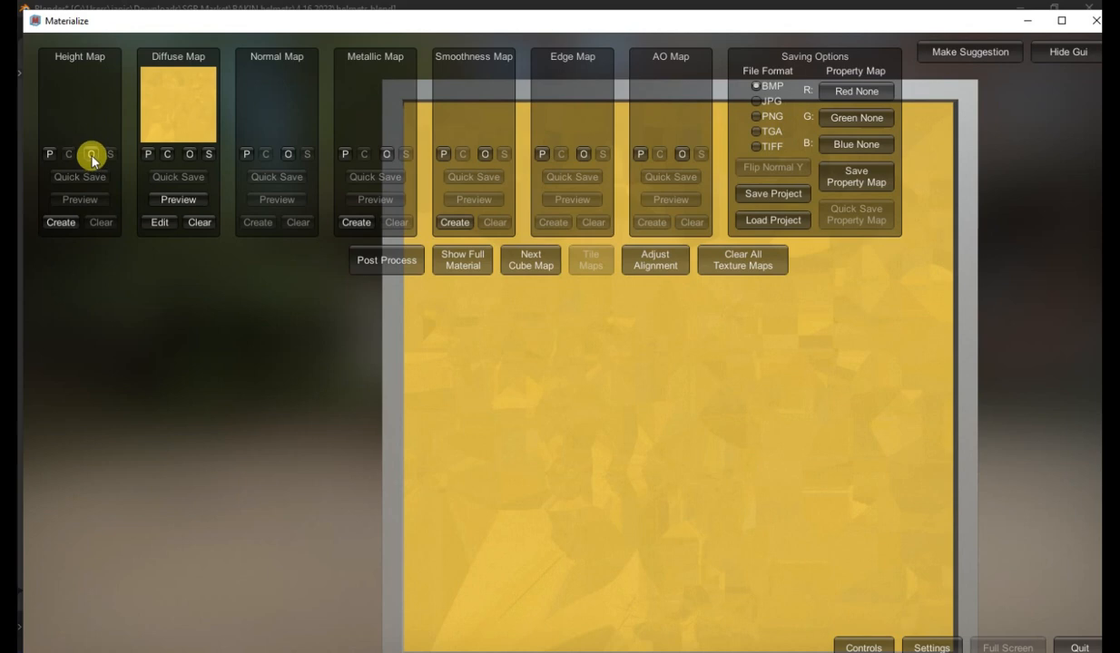
{"action": "left_click", "coordinate": [61, 222]}
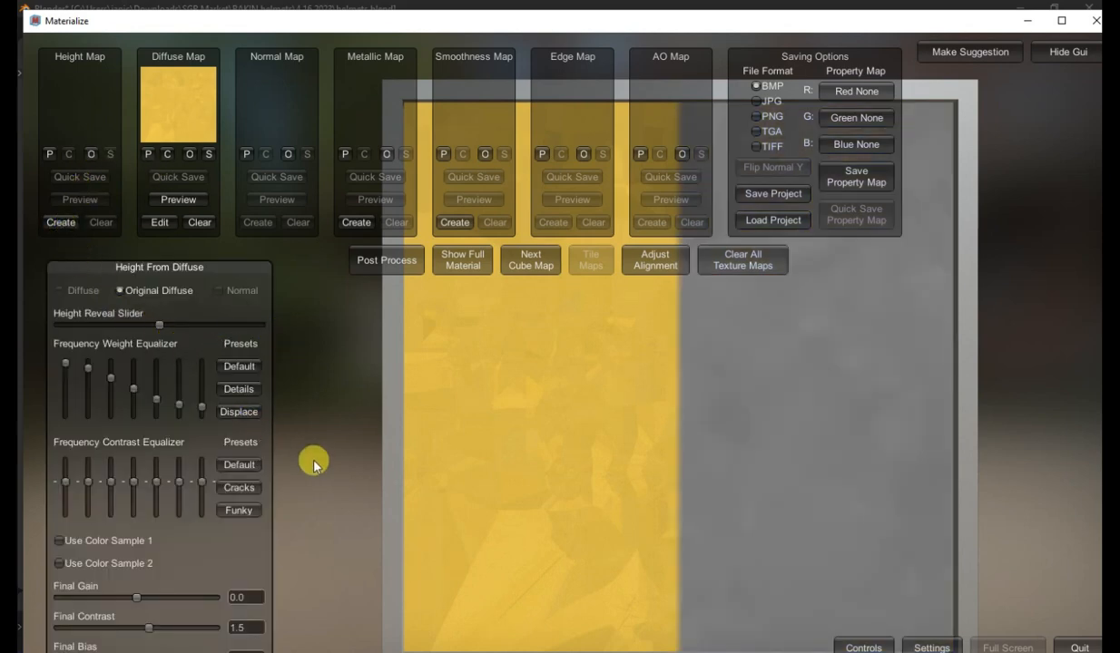
{"action": "left_click_drag", "start_coordinate": [185, 261], "coordinate": [194, 210]}
{"action": "left_click", "coordinate": [254, 633]}
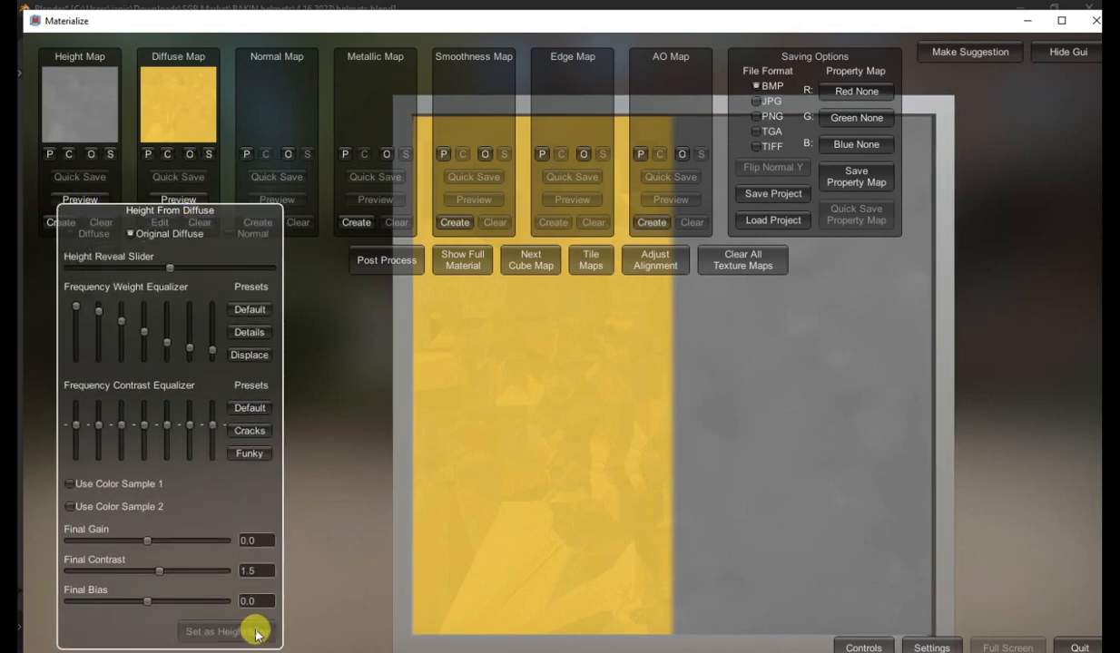
{"action": "left_click_drag", "start_coordinate": [227, 216], "coordinate": [215, 295]}
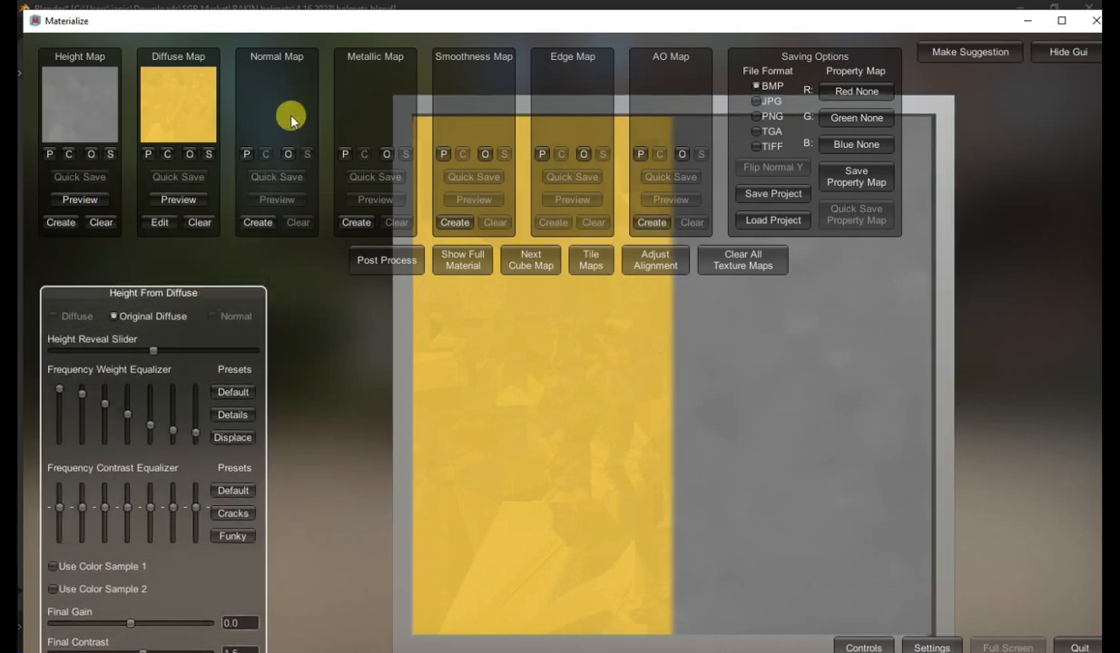
Step: Generate a normal map from the height map with an angularity amount of about 0.495, and preview the full material
{"action": "left_click", "coordinate": [255, 222]}
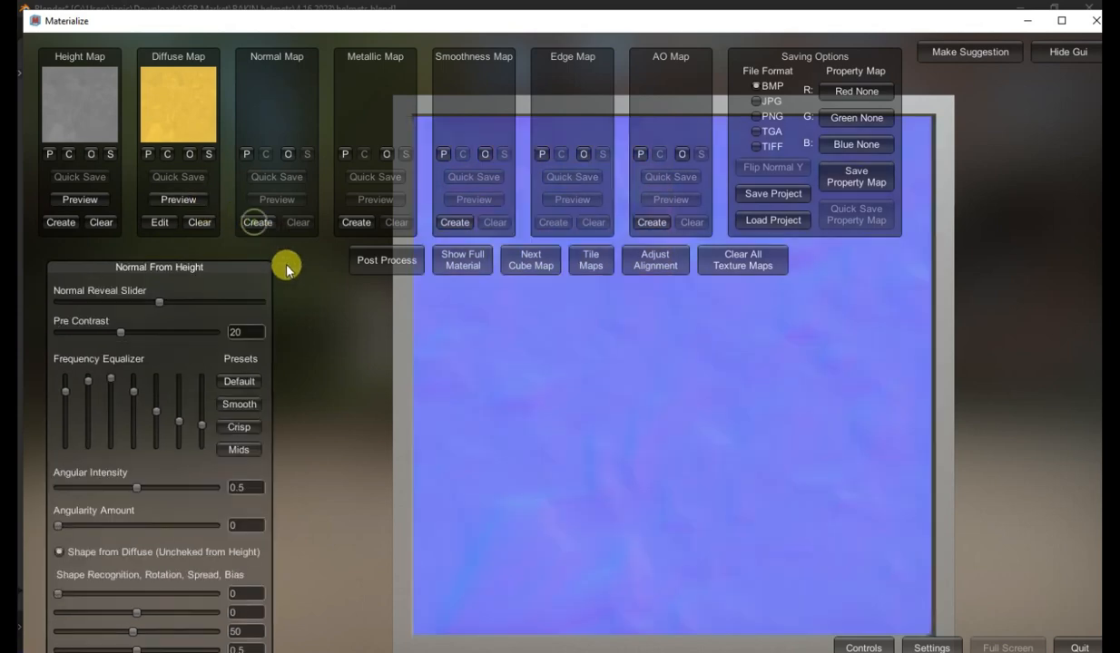
{"action": "left_click_drag", "start_coordinate": [232, 263], "coordinate": [256, 188]}
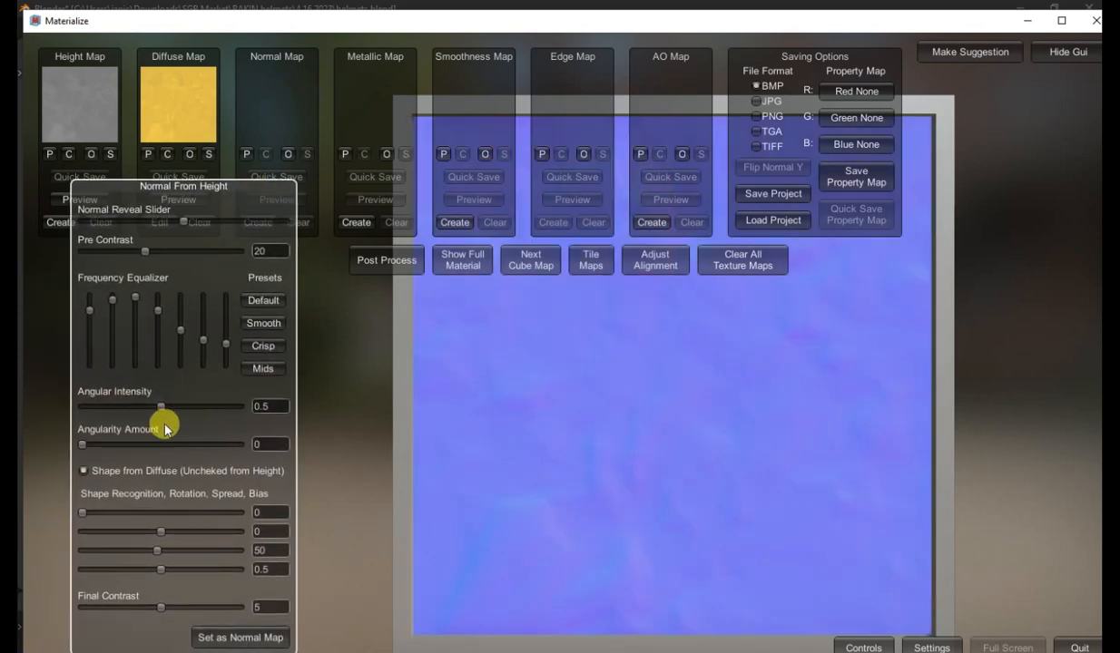
{"action": "left_click_drag", "start_coordinate": [143, 445], "coordinate": [162, 446]}
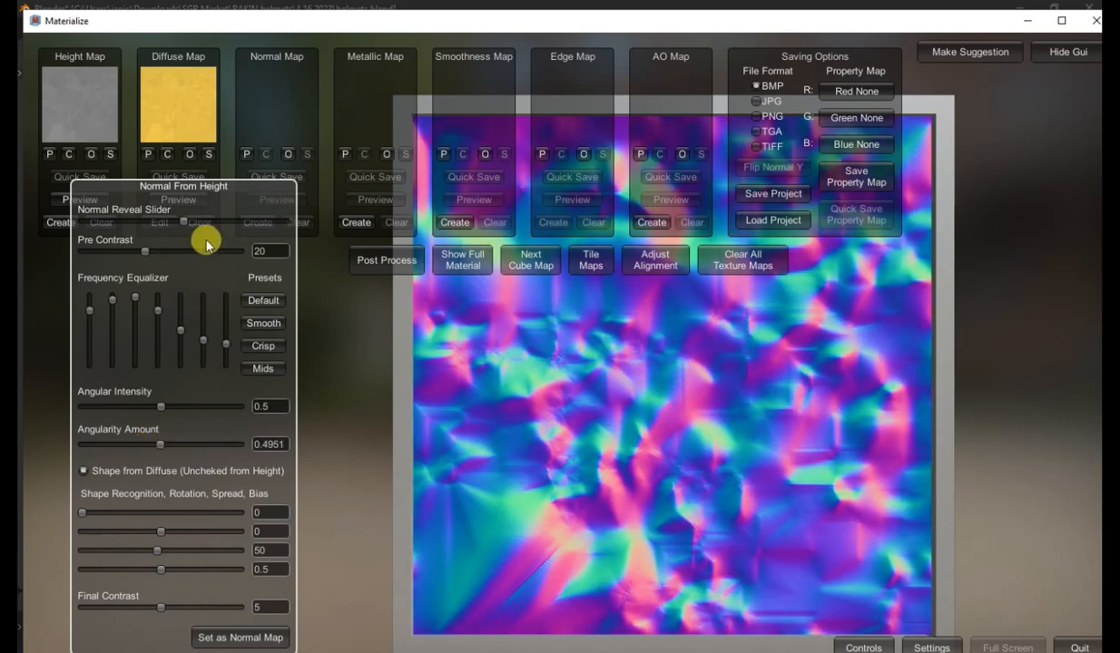
{"action": "left_click", "coordinate": [250, 637]}
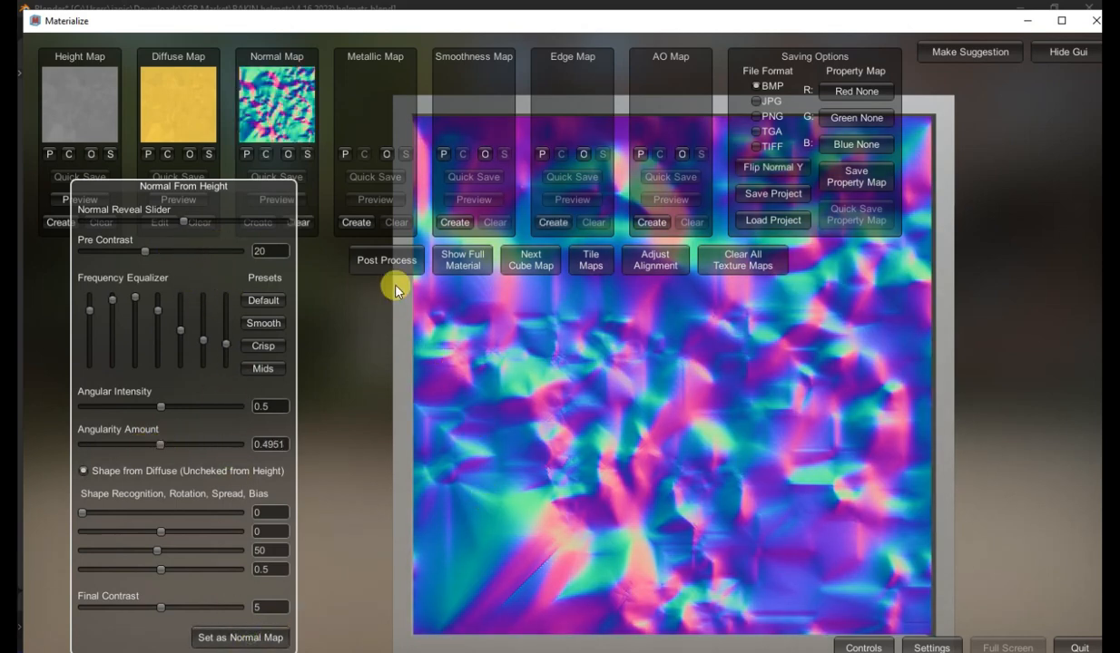
{"action": "left_click", "coordinate": [460, 259]}
{"action": "left_click_drag", "start_coordinate": [588, 470], "coordinate": [278, 207]}
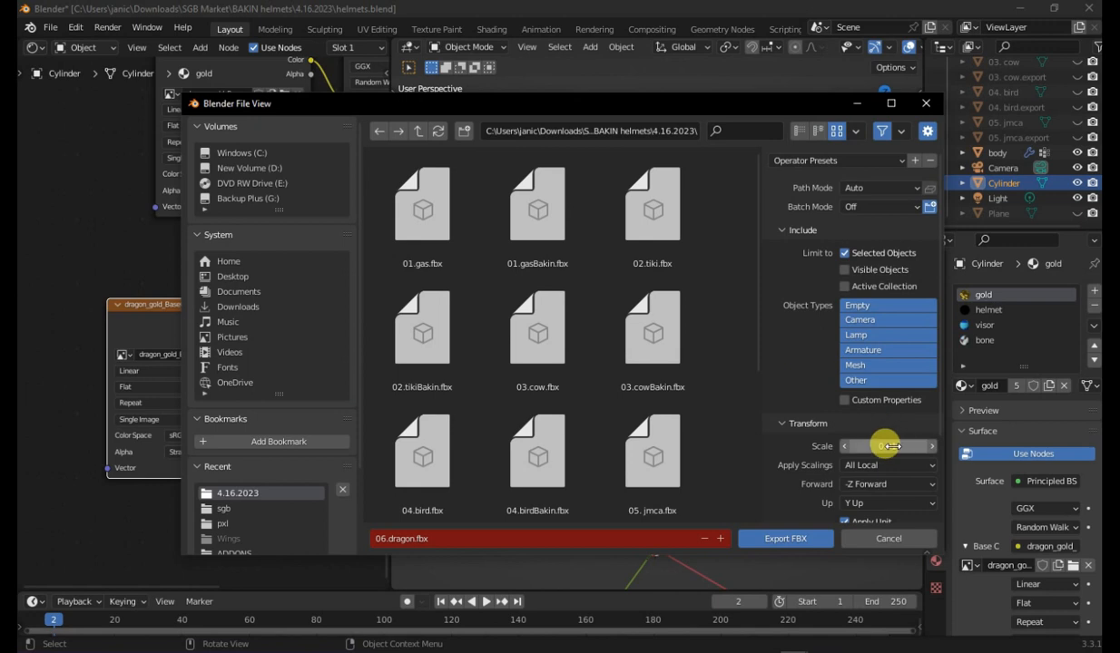
Step: Switch to Blender and export the selected helmet as 06.dragon2.fbx at scale 0.01
{"action": "left_click", "coordinate": [409, 538]}
{"action": "type", "text": "2"}
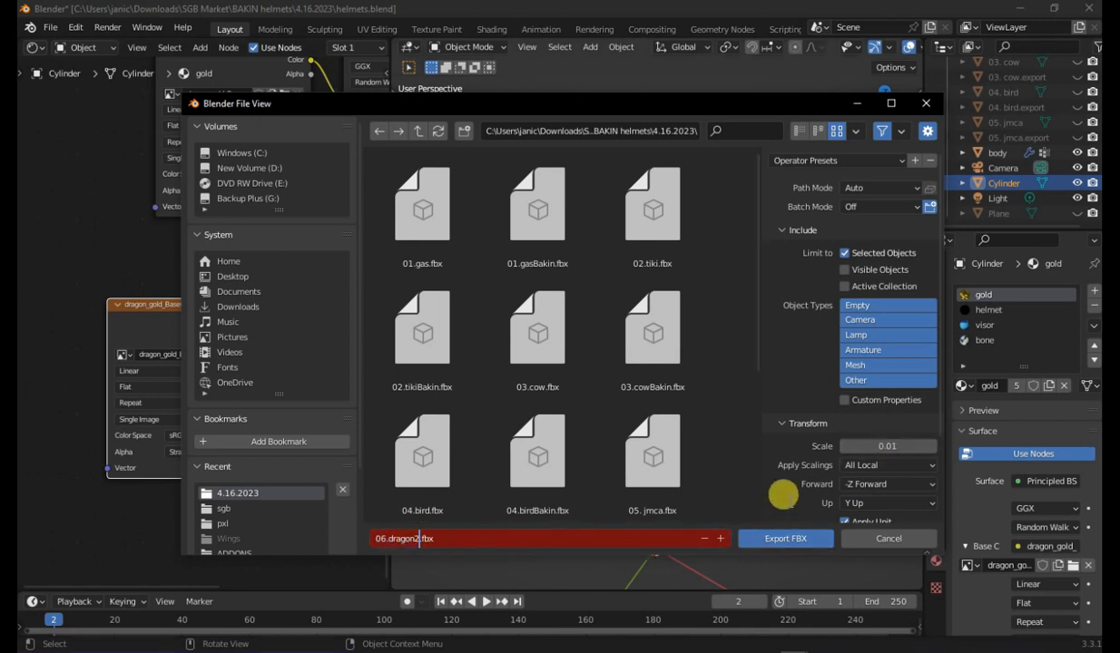
{"action": "left_click", "coordinate": [786, 538]}
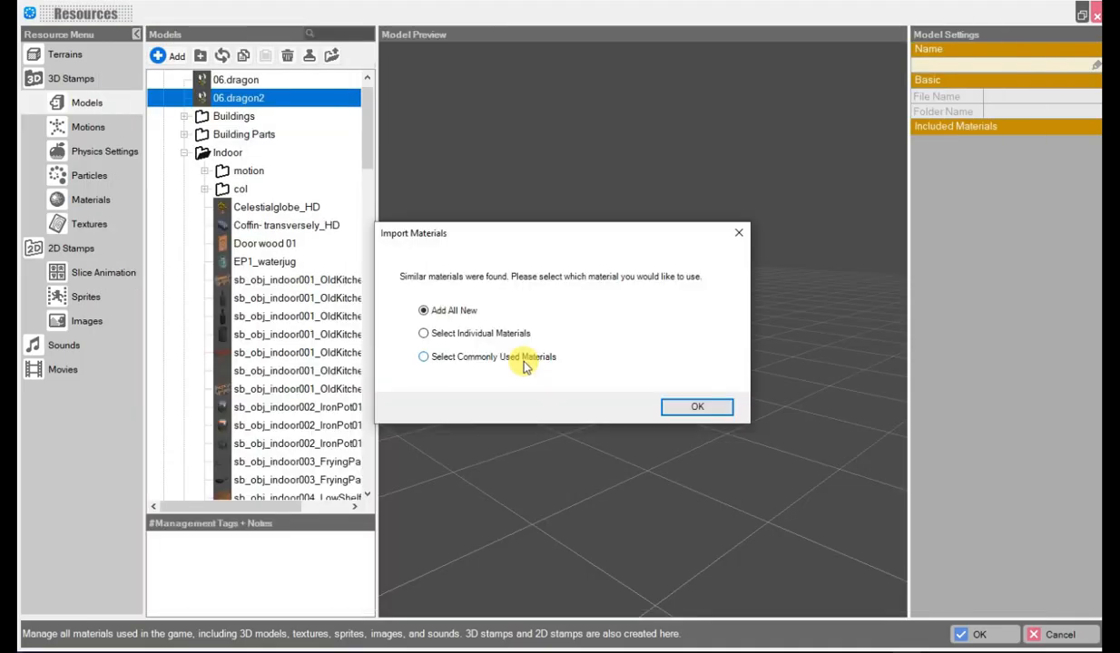
Step: Import the 06.dragon2 model into RPG Developer Bakin with all new materials and inspect it in the preview
{"action": "left_click", "coordinate": [701, 408]}
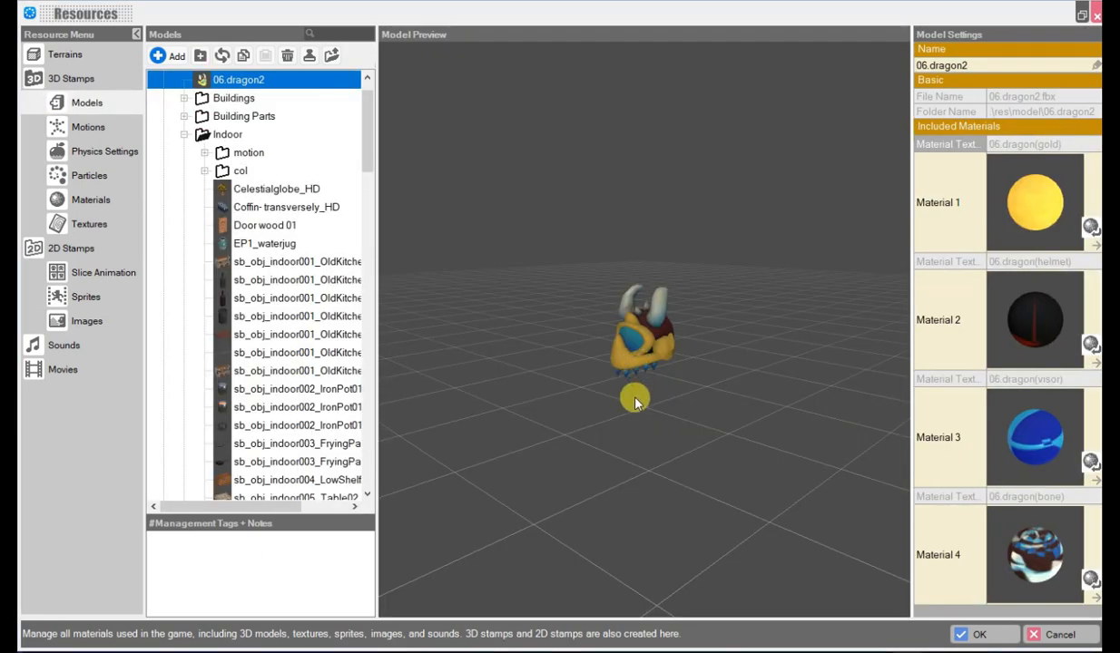
{"action": "left_click_drag", "start_coordinate": [635, 402], "coordinate": [682, 350]}
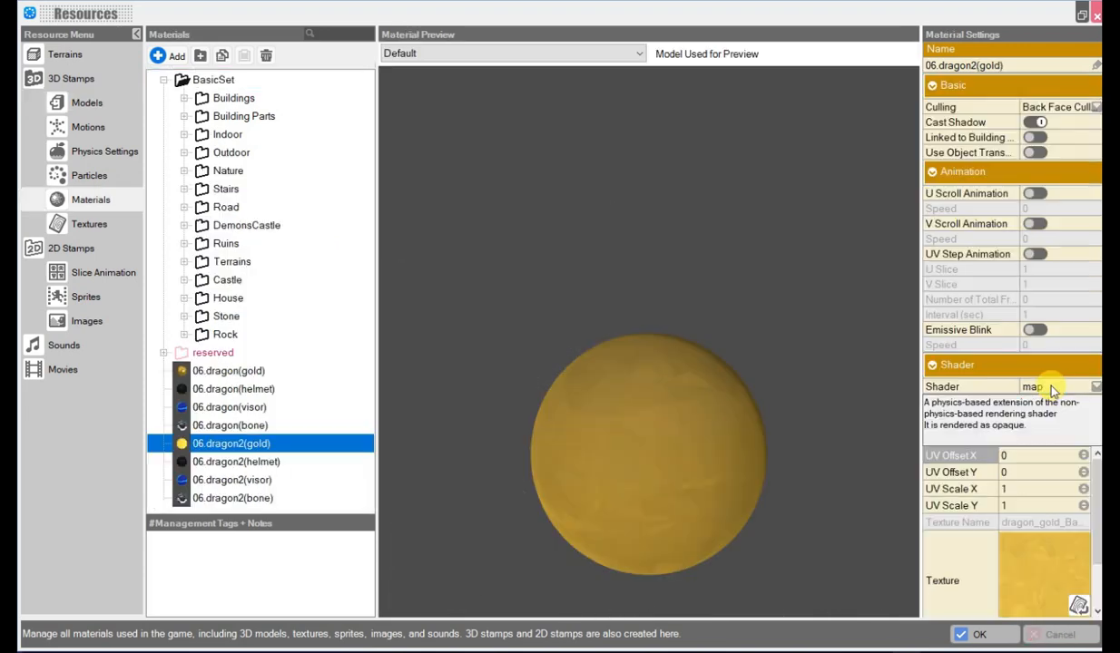
Step: Set the 06.dragon2(gold) material's shader to a_n and open its Normal_Map texture selection
{"action": "left_click", "coordinate": [1055, 387]}
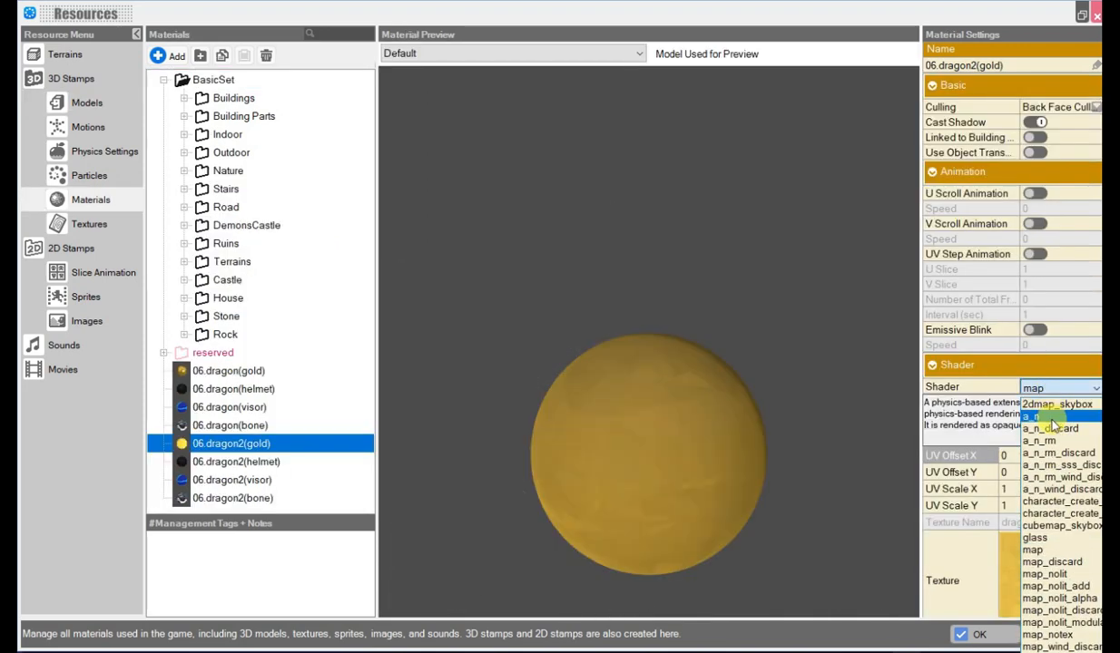
{"action": "left_click", "coordinate": [1051, 418]}
{"action": "scroll", "coordinate": [967, 530], "scroll_direction": "down", "scroll_amount": 2}
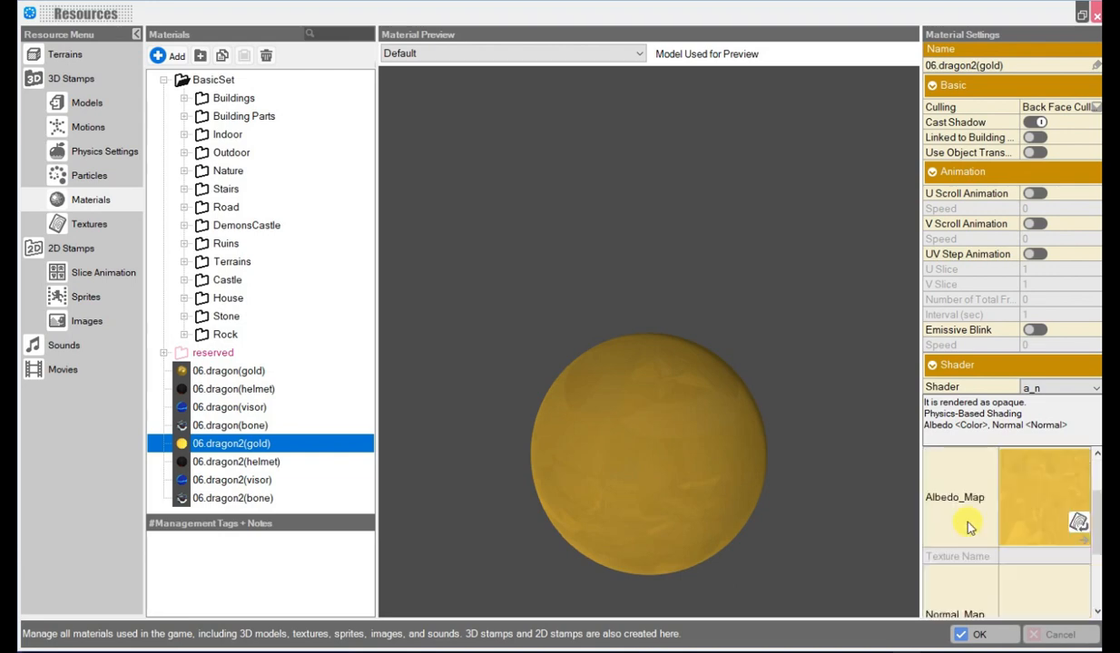
{"action": "left_click", "coordinate": [1017, 588]}
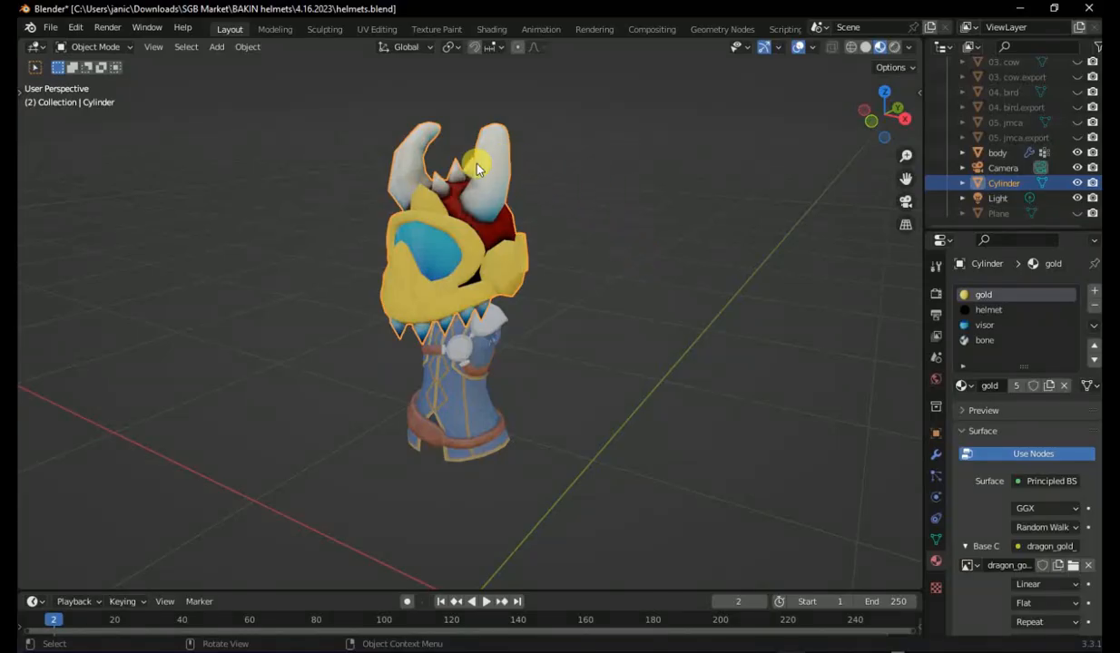
Step: In Blender, re-export the selected helmet over 06.dragon2.fbx with Tangent Space enabled in the geometry options
{"action": "left_click", "coordinate": [49, 28]}
{"action": "mouse_move", "coordinate": [90, 246]}
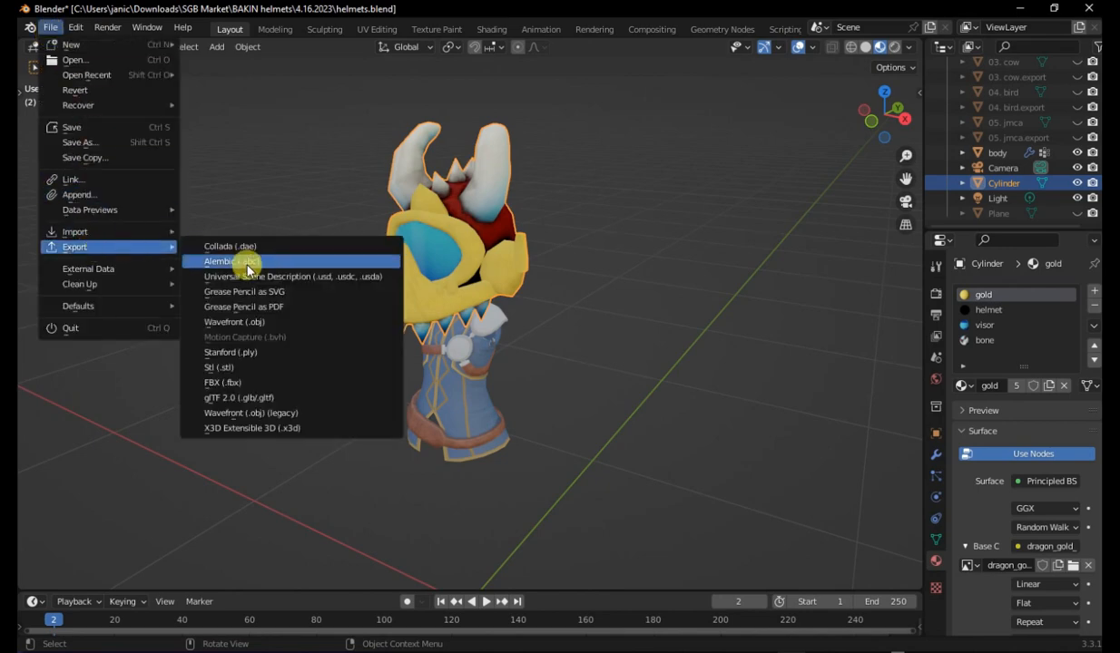
{"action": "left_click", "coordinate": [222, 382]}
{"action": "scroll", "coordinate": [876, 362], "scroll_direction": "down", "scroll_amount": 1}
{"action": "scroll", "coordinate": [876, 362], "scroll_direction": "down", "scroll_amount": 3}
{"action": "left_click", "coordinate": [800, 478]}
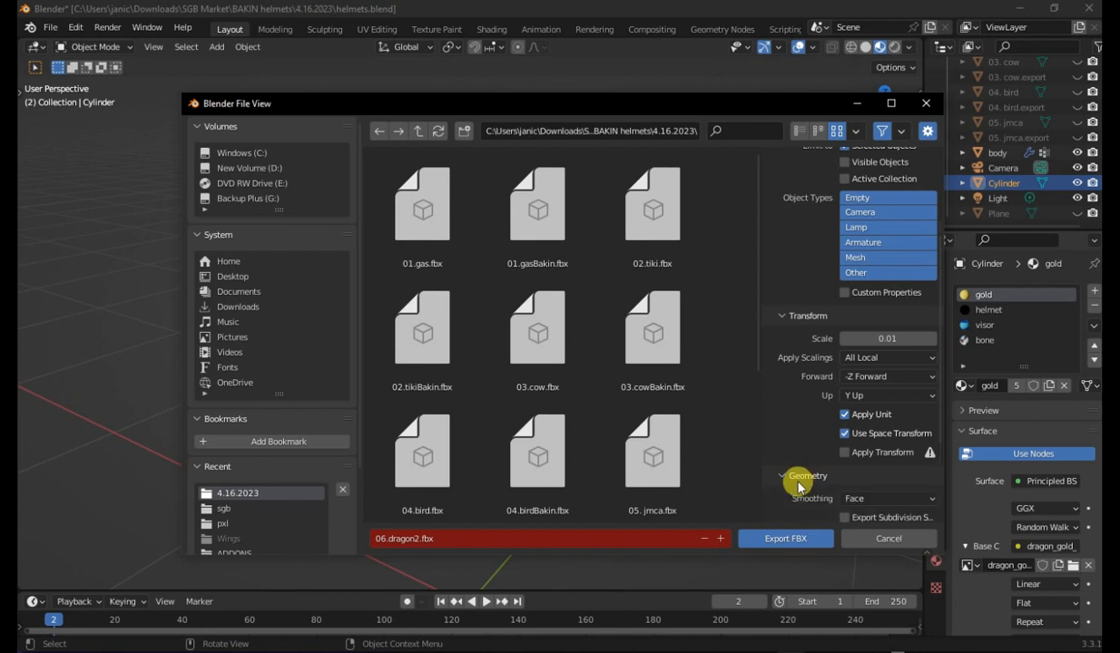
{"action": "scroll", "coordinate": [796, 458], "scroll_direction": "down", "scroll_amount": 2}
{"action": "scroll", "coordinate": [804, 422], "scroll_direction": "down", "scroll_amount": 2}
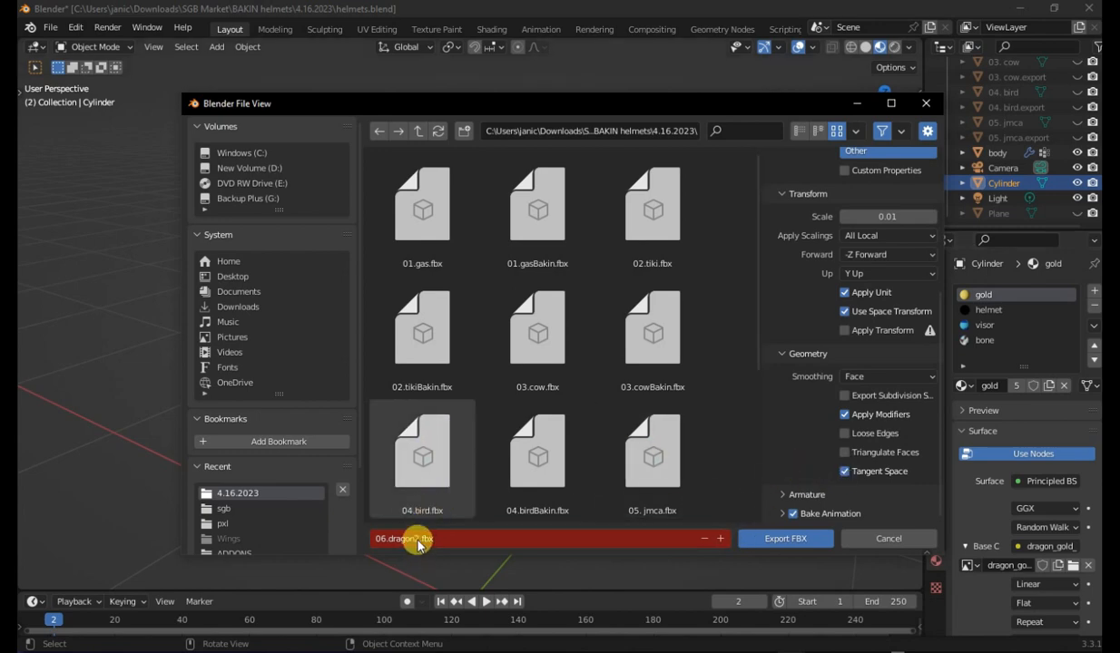
{"action": "left_click", "coordinate": [759, 541]}
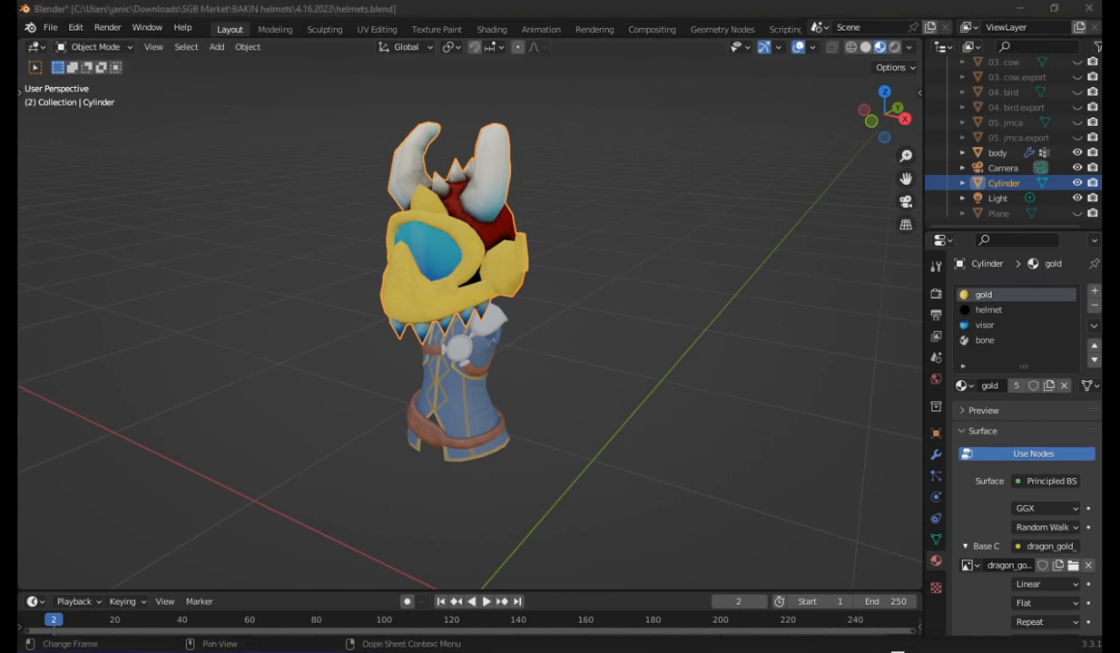
Step: Switch to RPG Developer Bakin and delete the 06.dragon2 model together with all its related materials and stamp
{"action": "left_click", "coordinate": [896, 650]}
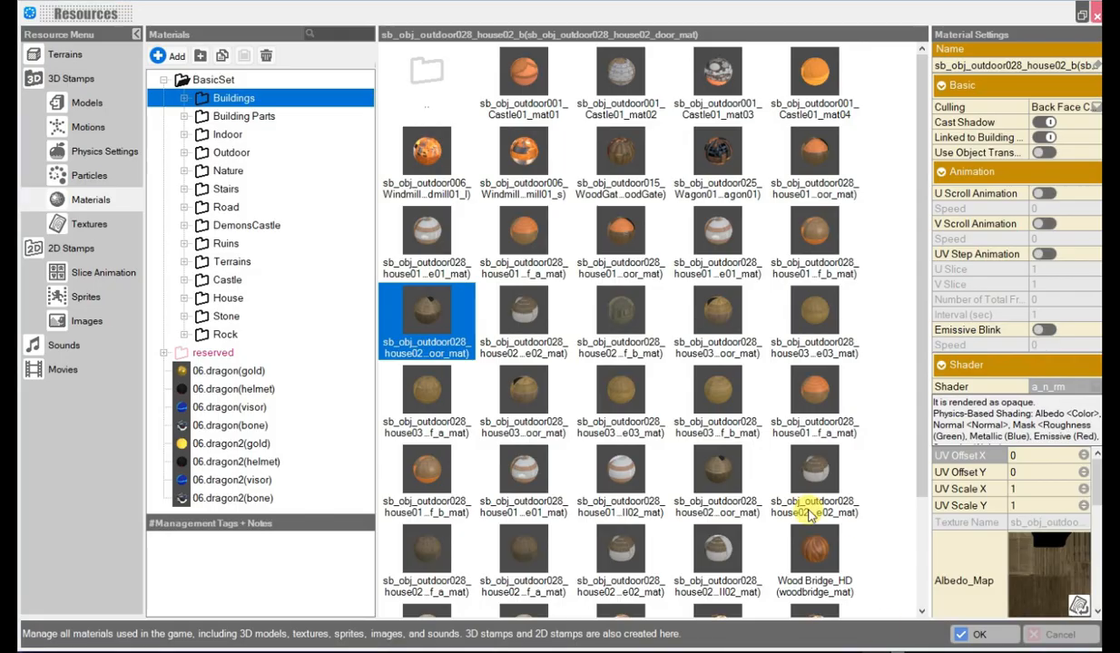
{"action": "left_click", "coordinate": [87, 102]}
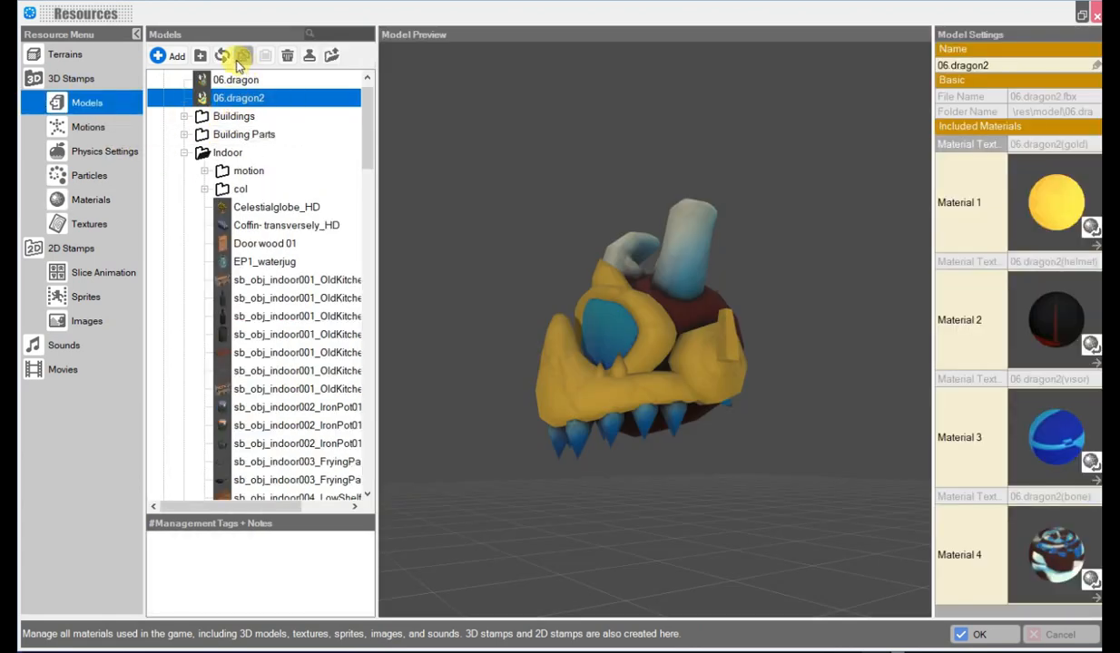
{"action": "left_click", "coordinate": [289, 57]}
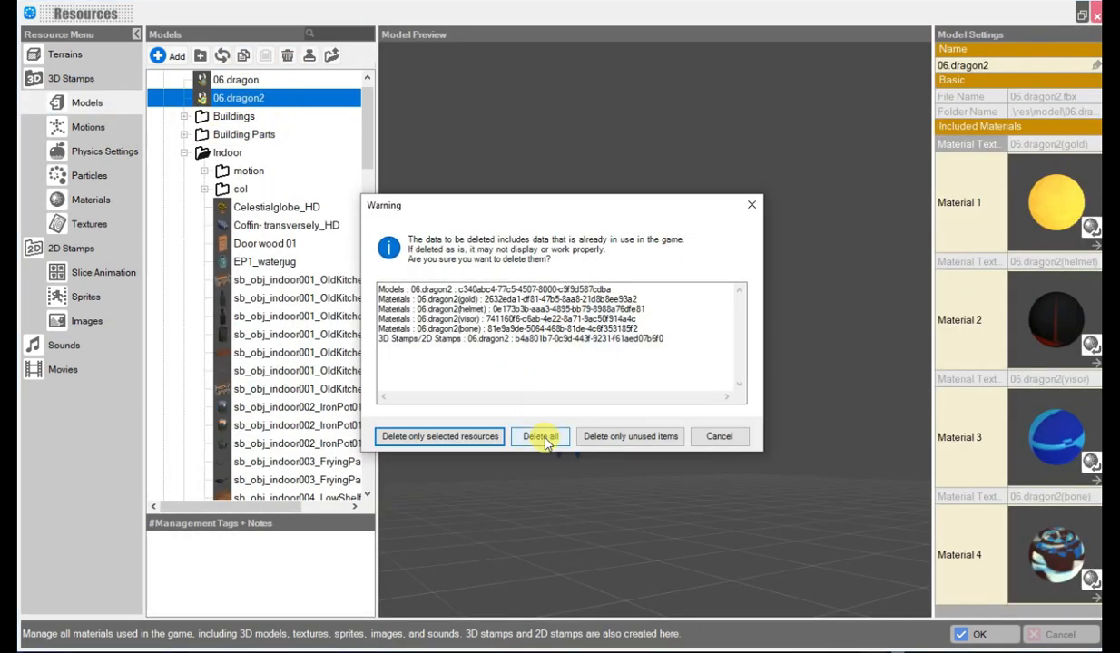
{"action": "left_click", "coordinate": [537, 430]}
{"action": "left_click", "coordinate": [536, 434]}
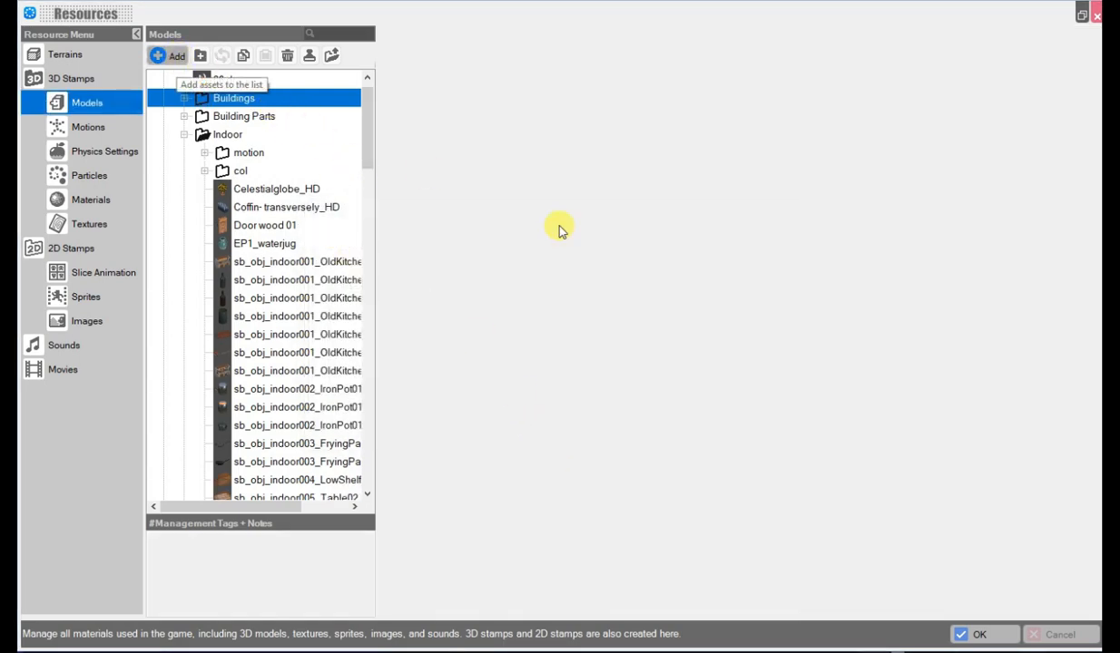
Step: Import 06.dragon2.fbx from the local 4.16.2023 folder at scale 1, adding all materials as new
{"action": "left_click", "coordinate": [168, 57]}
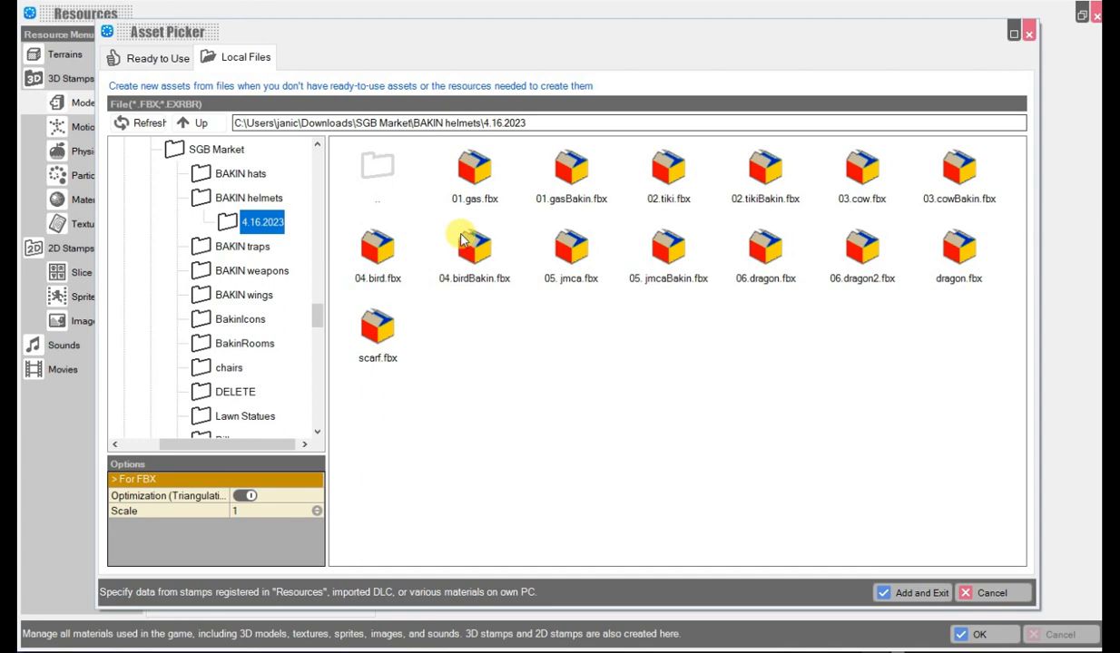
{"action": "double_click", "coordinate": [869, 257]}
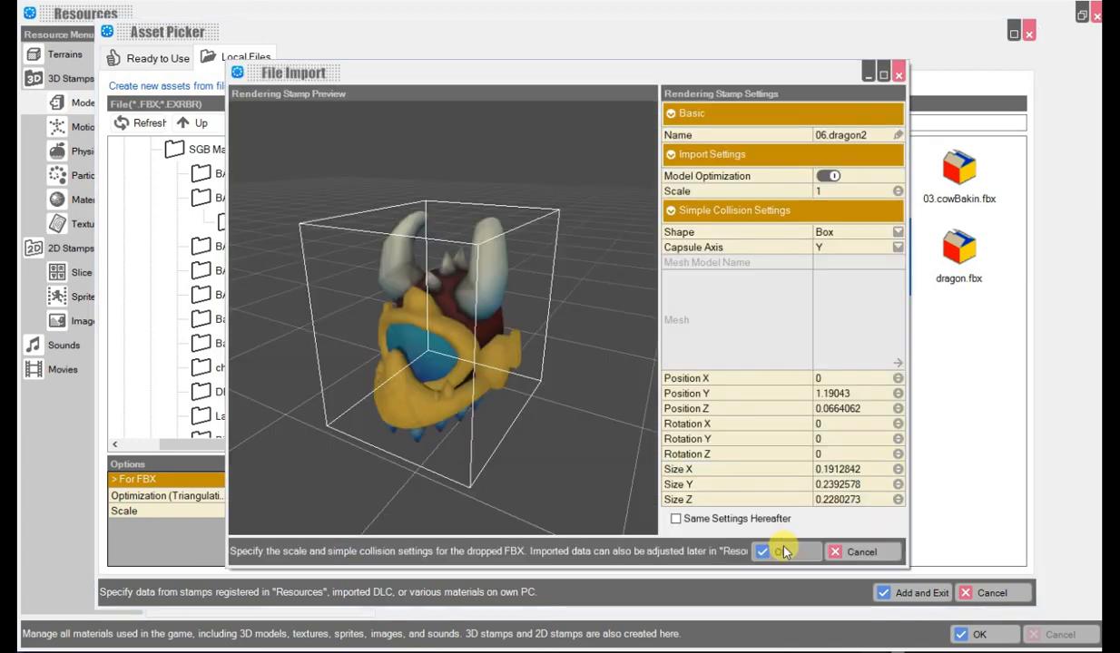
{"action": "left_click", "coordinate": [784, 552]}
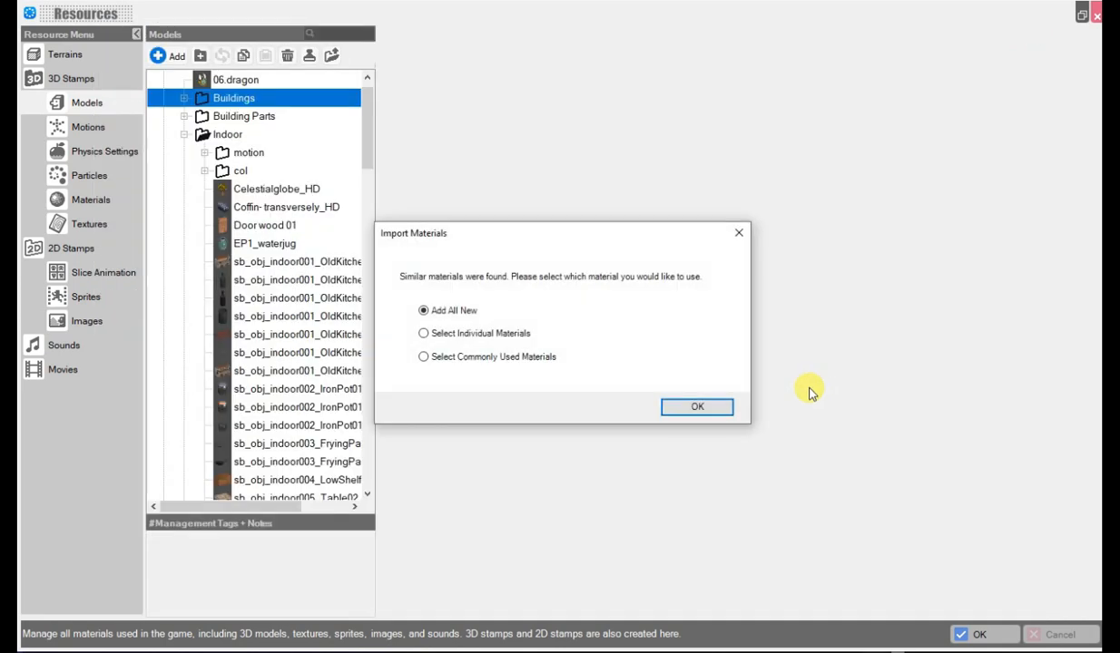
{"action": "left_click", "coordinate": [696, 407]}
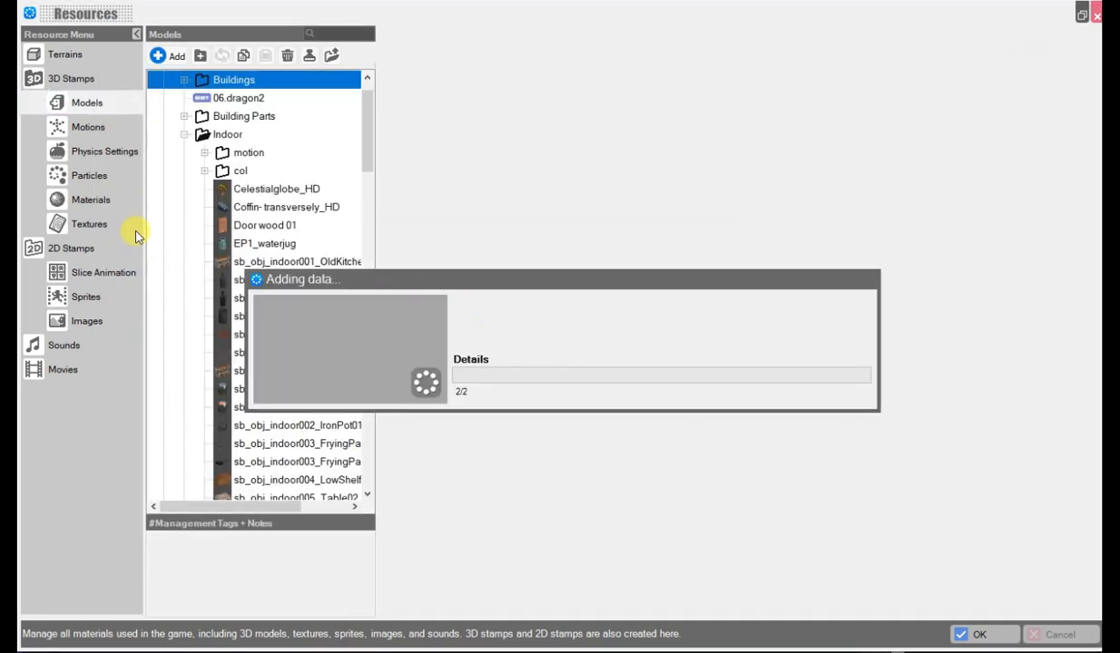
{"action": "scroll", "coordinate": [682, 373], "scroll_direction": "up", "scroll_amount": 4}
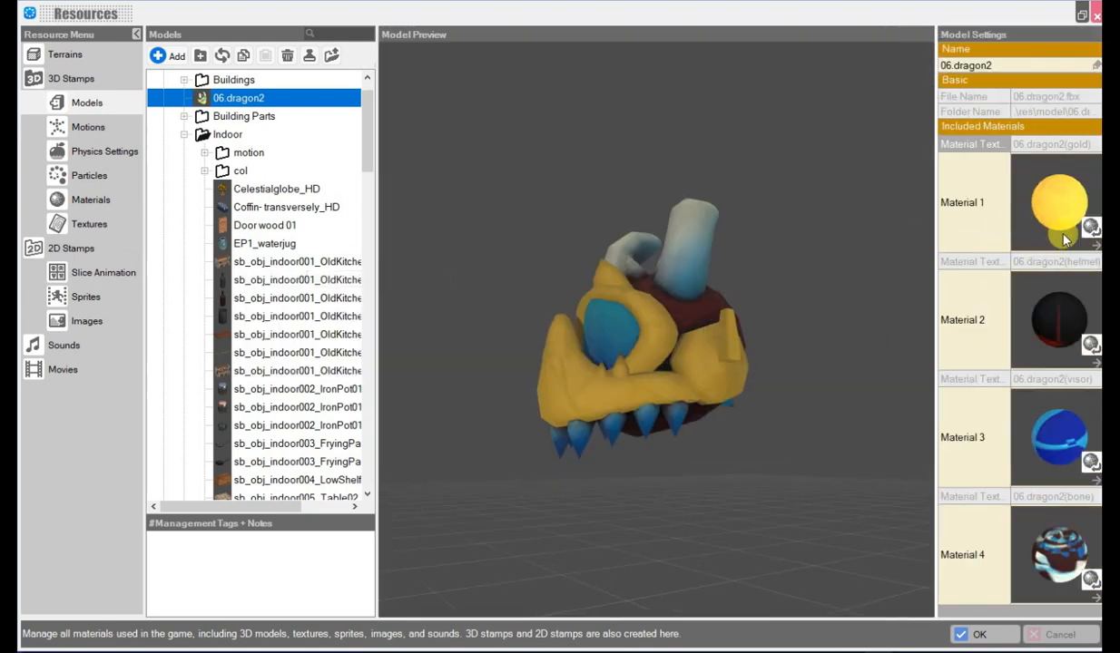
Step: Open the 06.dragon2(gold) material from the model and set its shader to a_n
{"action": "left_click", "coordinate": [1089, 227]}
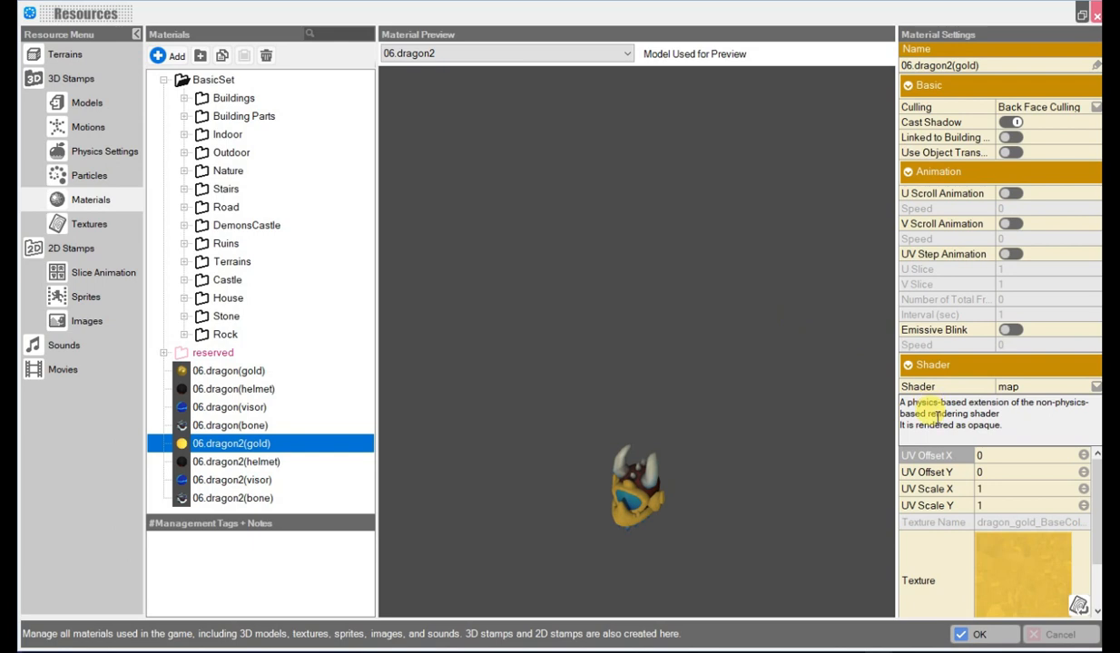
{"action": "scroll", "coordinate": [955, 533], "scroll_direction": "down", "scroll_amount": 2}
{"action": "scroll", "coordinate": [720, 500], "scroll_direction": "up", "scroll_amount": 3}
{"action": "middle_click_drag", "start_coordinate": [719, 500], "coordinate": [746, 481]}
{"action": "left_click", "coordinate": [1016, 388]}
{"action": "left_click", "coordinate": [1007, 381]}
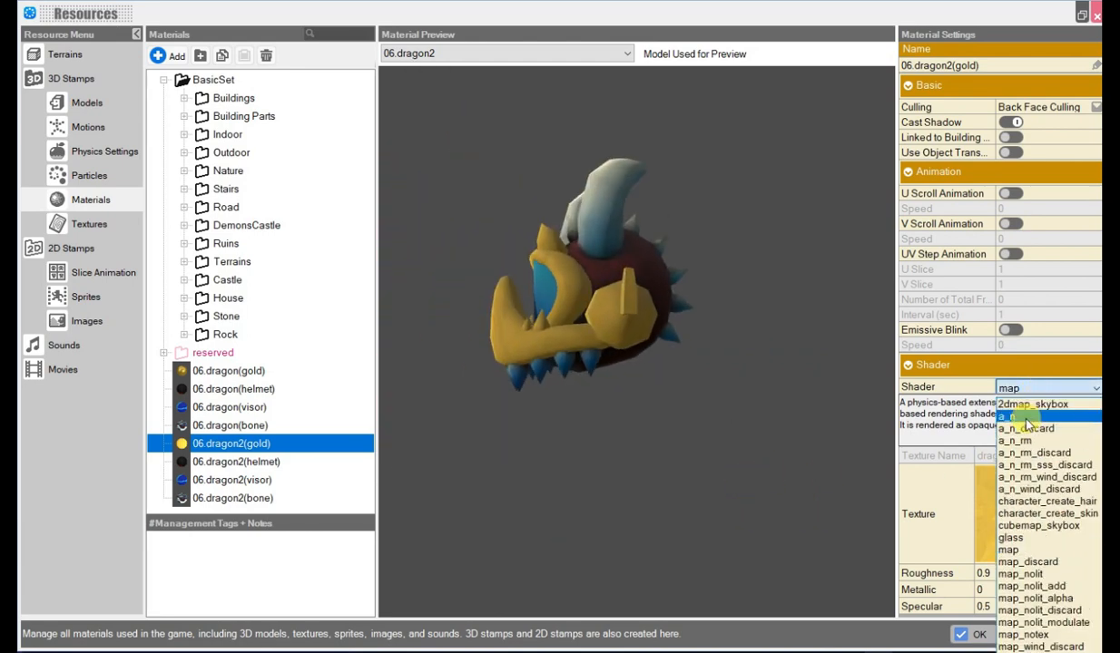
{"action": "left_click", "coordinate": [1026, 418]}
Step: Assign the dragon_gold_BaseColor_Normal texture as the gold material's Normal_Map
{"action": "scroll", "coordinate": [953, 481], "scroll_direction": "down", "scroll_amount": 2}
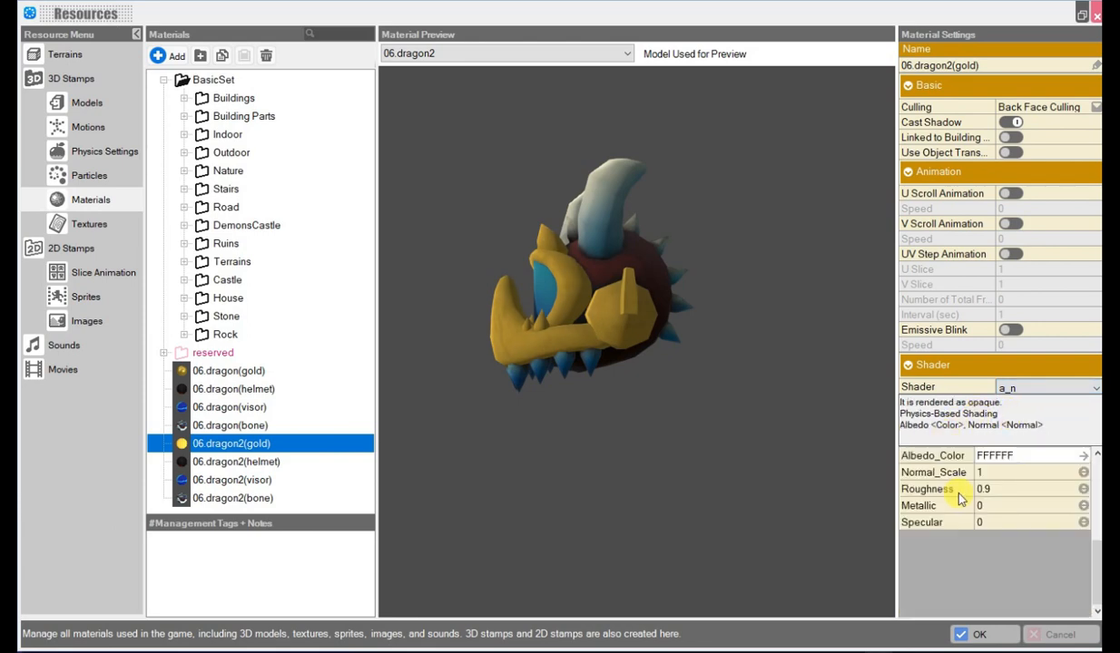
{"action": "scroll", "coordinate": [971, 502], "scroll_direction": "down", "scroll_amount": 3}
{"action": "scroll", "coordinate": [973, 499], "scroll_direction": "up", "scroll_amount": 3}
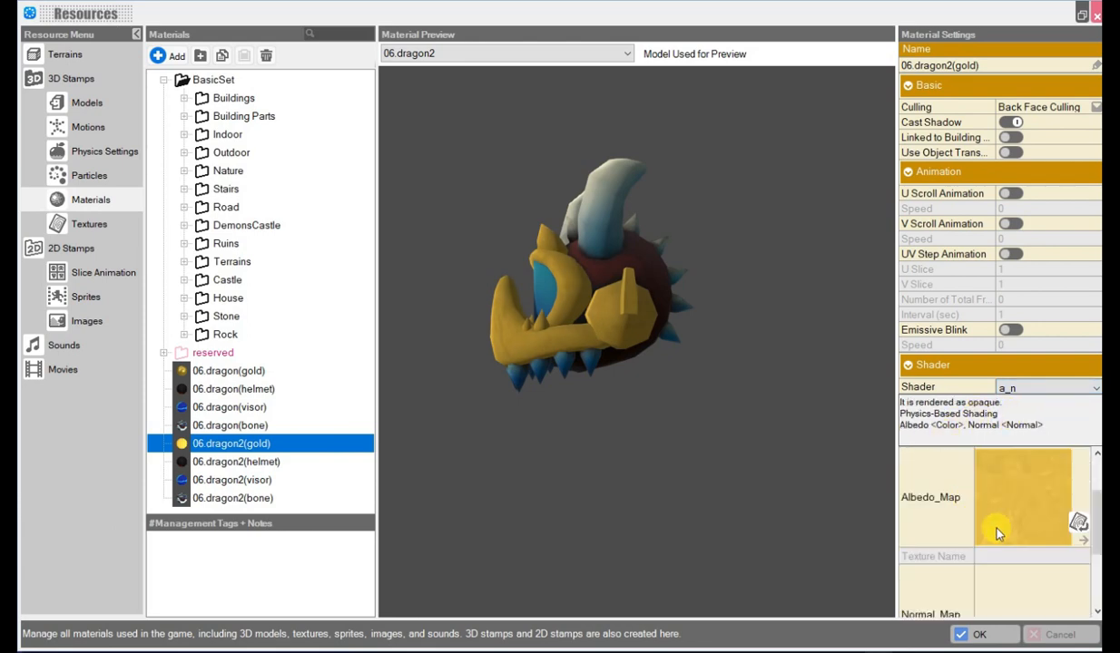
{"action": "left_click", "coordinate": [1018, 587]}
{"action": "double_click", "coordinate": [1029, 586]}
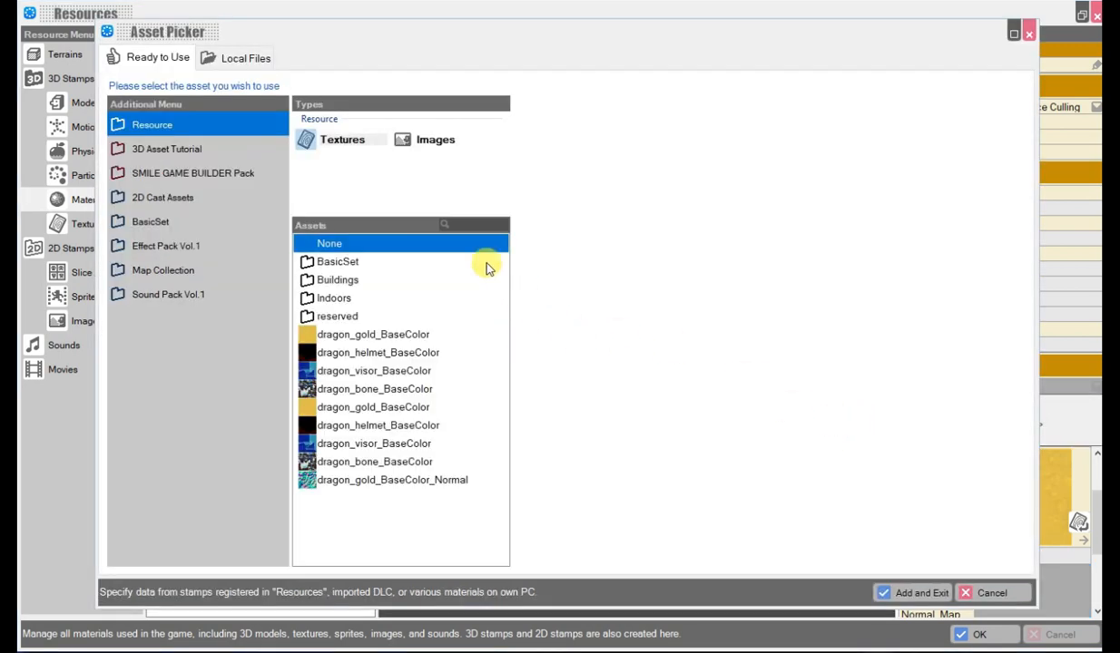
{"action": "left_click_drag", "start_coordinate": [464, 39], "coordinate": [485, 60]}
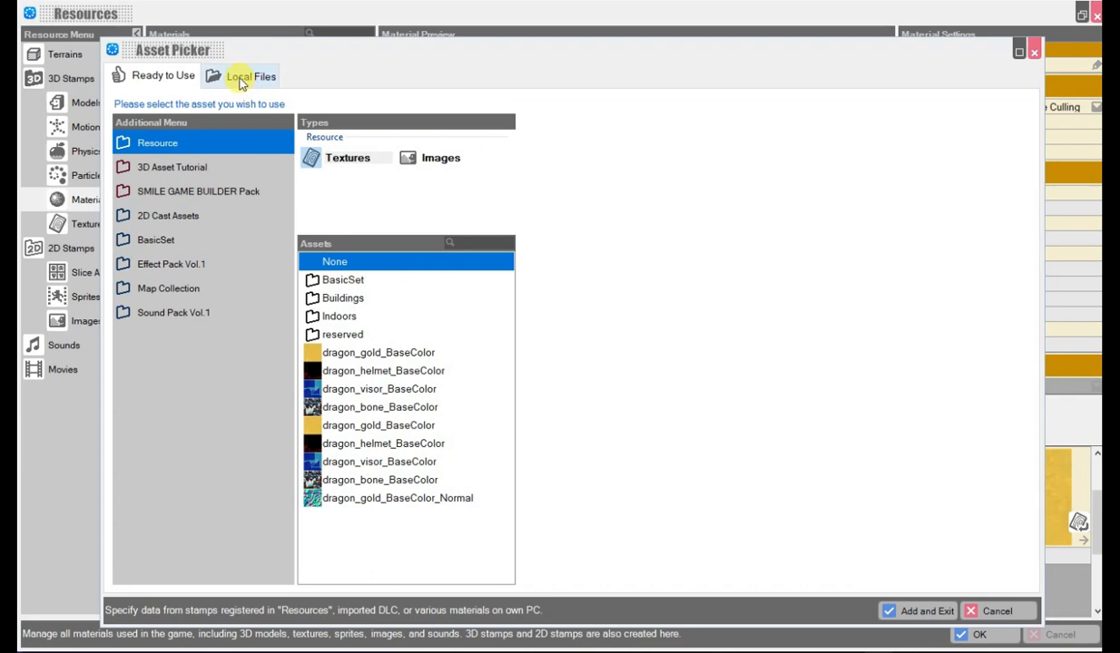
{"action": "left_click", "coordinate": [382, 504]}
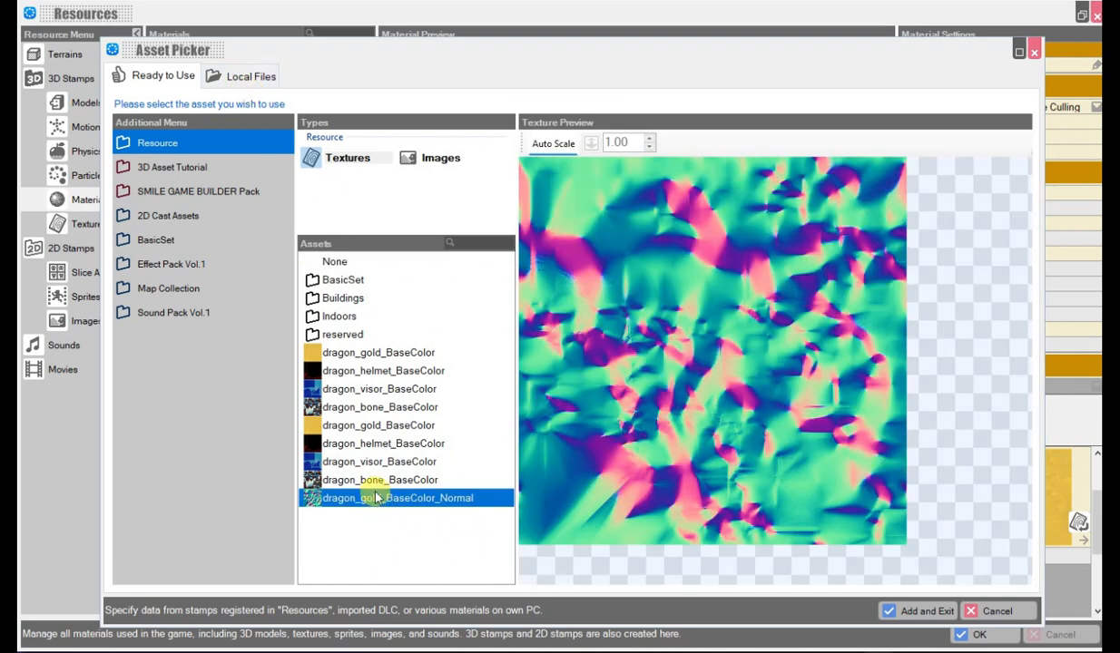
{"action": "left_click", "coordinate": [921, 611]}
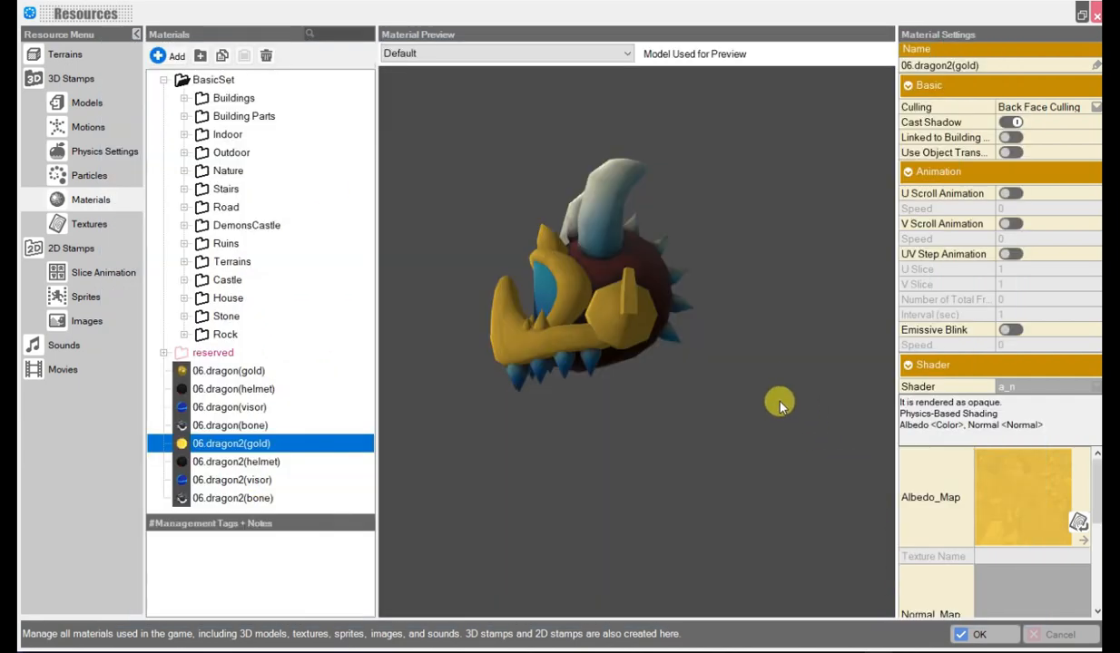
Step: Set the gold material's Roughness to 0.3, Metallic to 0.5 and Specular to 1
{"action": "scroll", "coordinate": [969, 558], "scroll_direction": "down", "scroll_amount": 5}
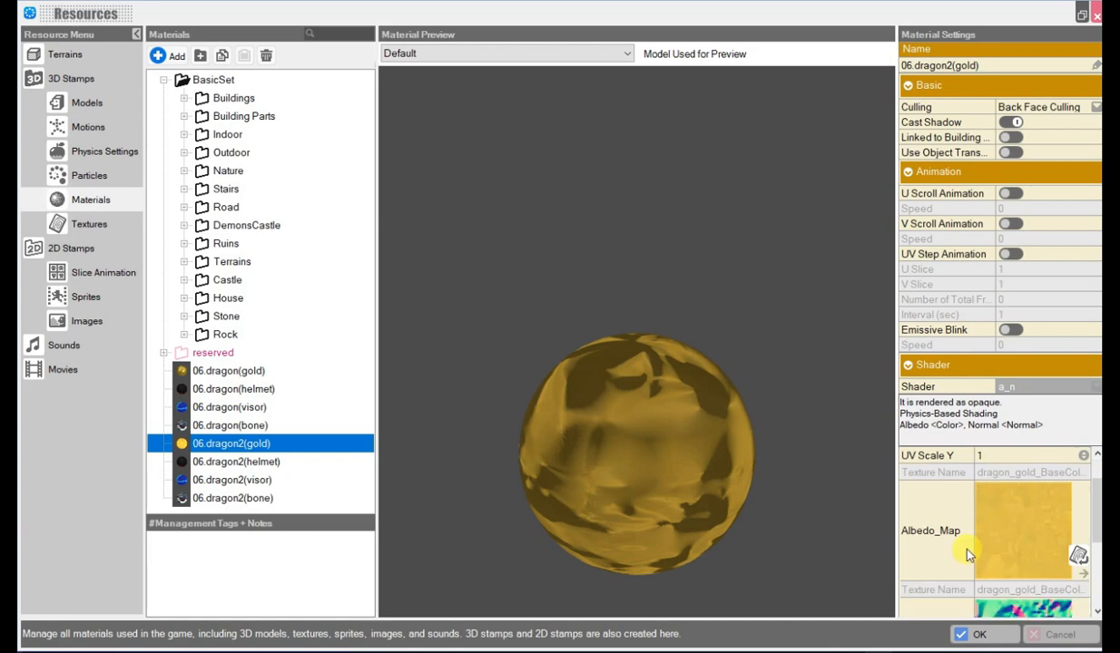
{"action": "scroll", "coordinate": [968, 554], "scroll_direction": "up", "scroll_amount": 5}
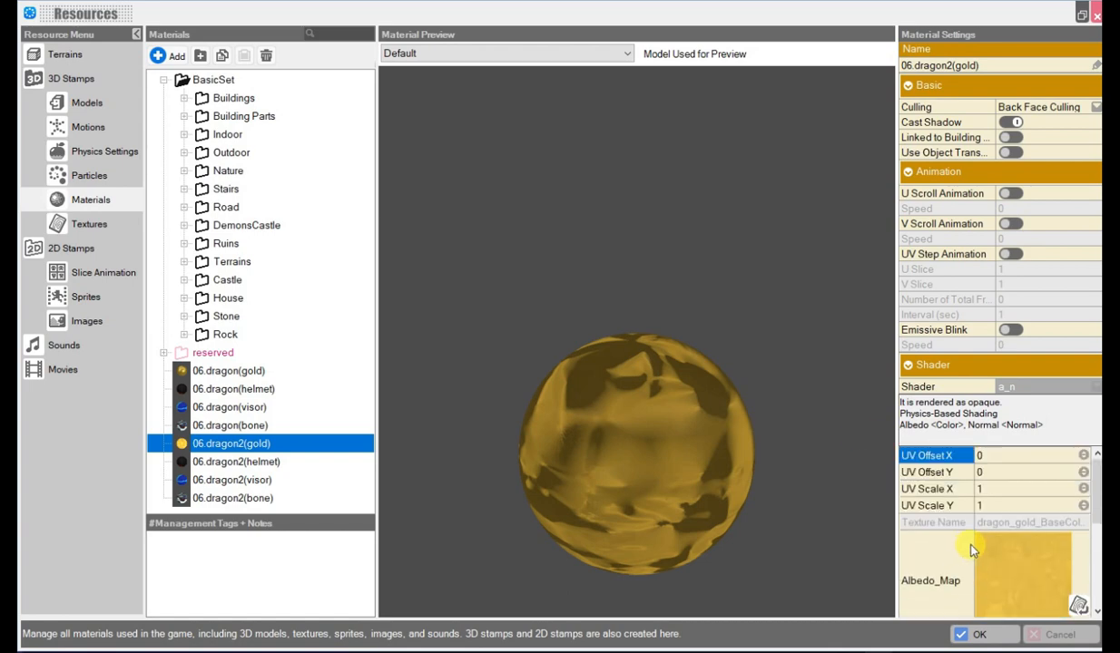
{"action": "scroll", "coordinate": [969, 550], "scroll_direction": "down", "scroll_amount": 5}
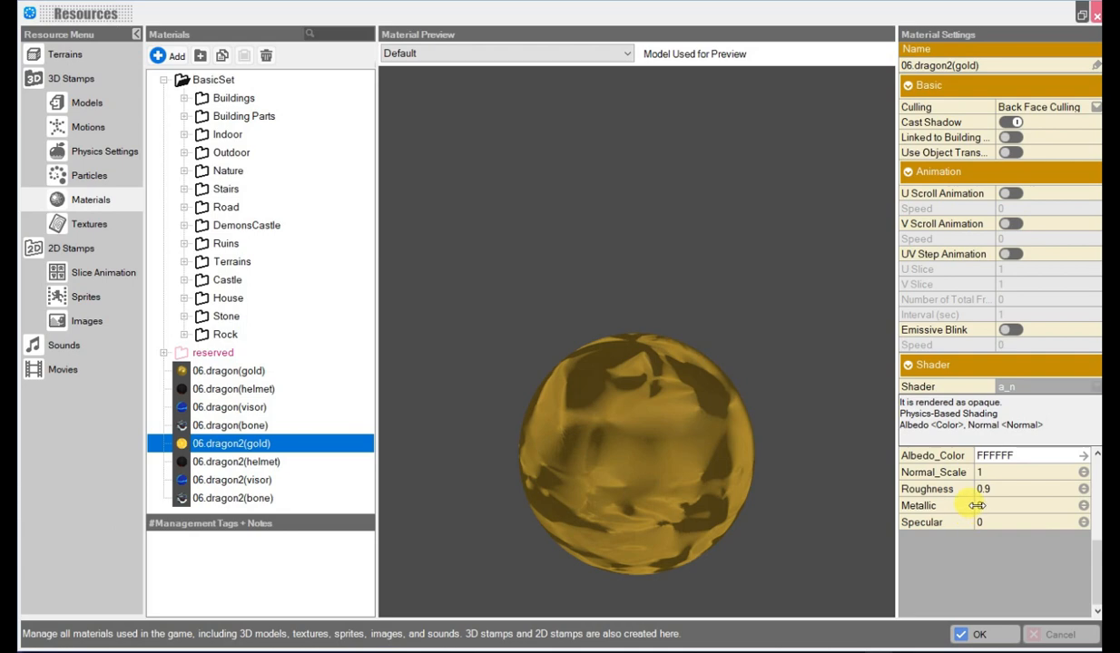
{"action": "left_click", "coordinate": [983, 489]}
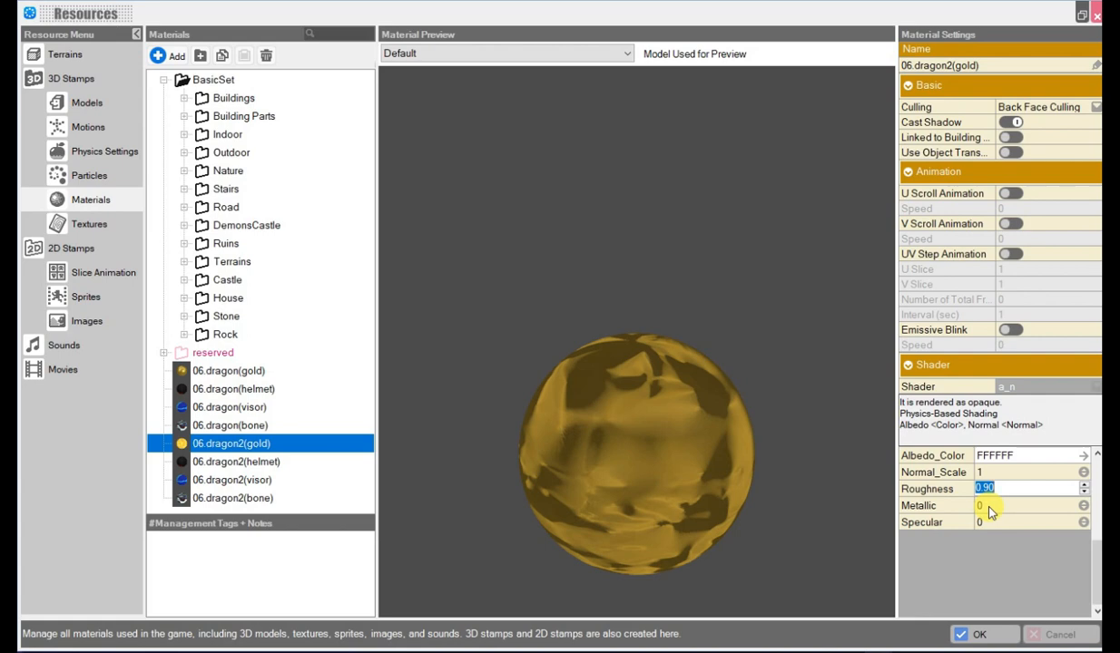
{"action": "left_click", "coordinate": [999, 506]}
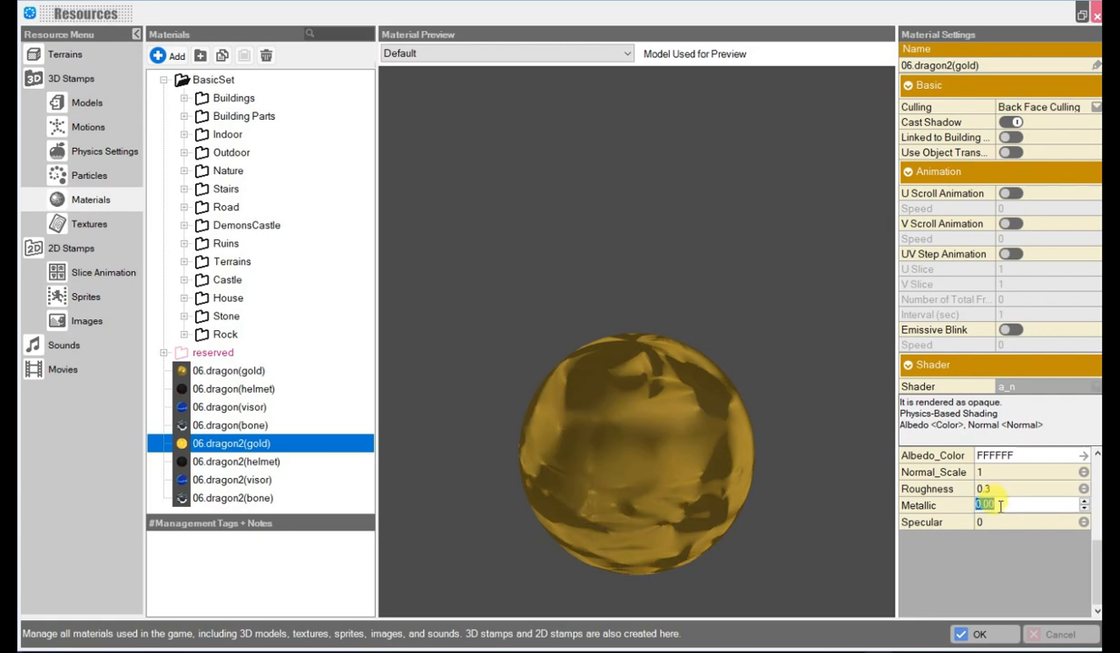
{"action": "left_click", "coordinate": [998, 522]}
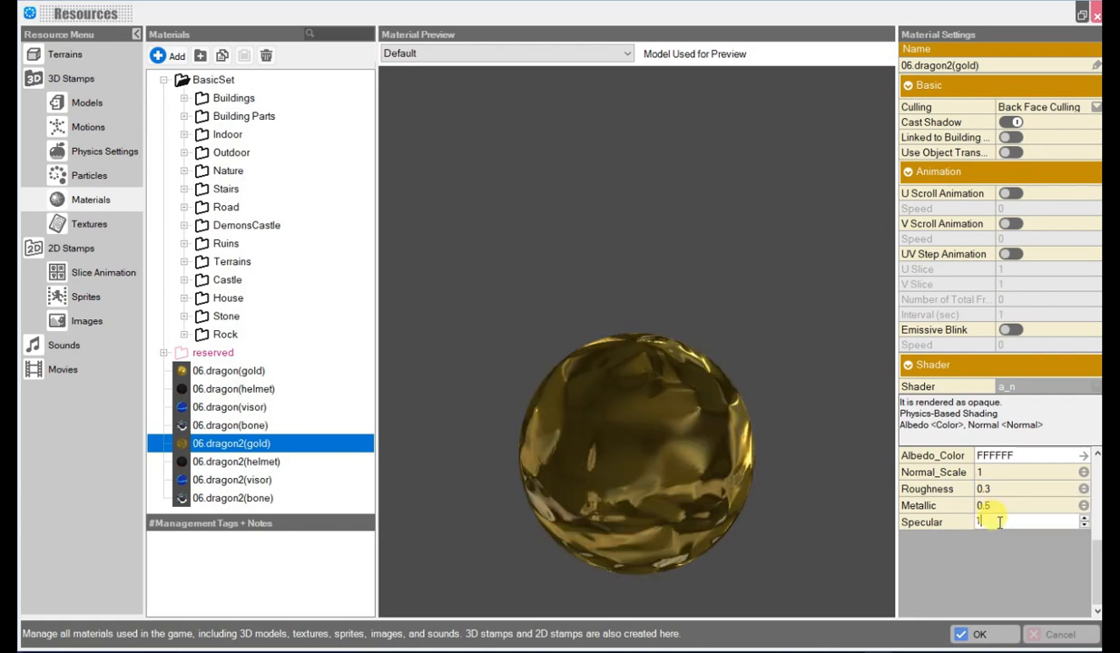
{"action": "left_click", "coordinate": [997, 506]}
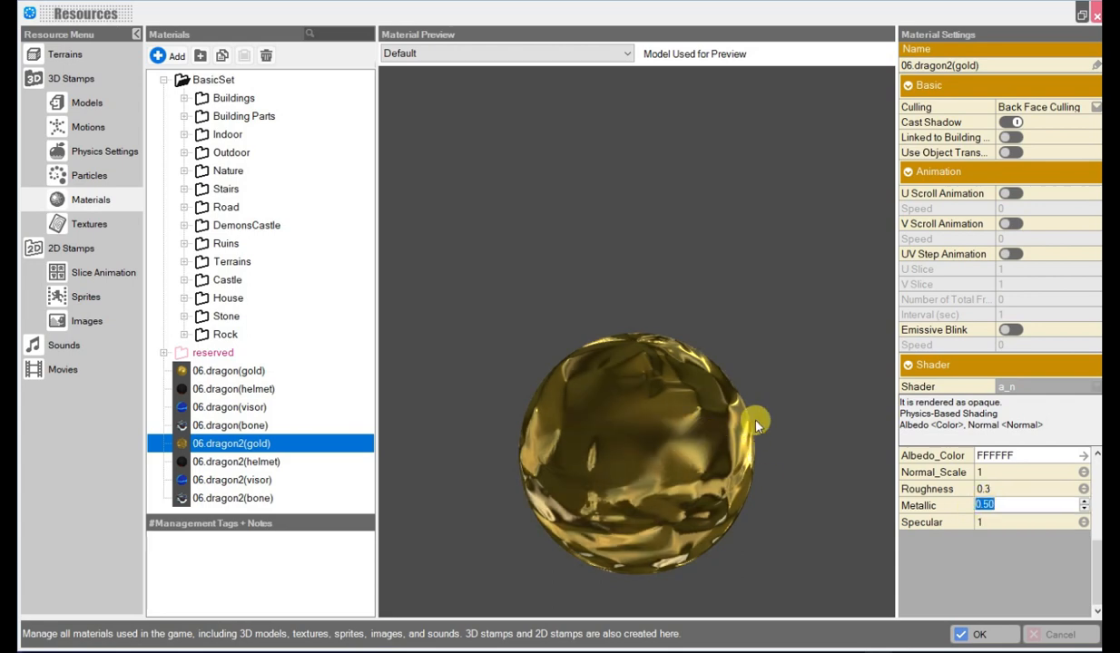
Step: Examine the gold finish and normal map on the 06.dragon2 model from several angles in the model preview
{"action": "left_click", "coordinate": [82, 102]}
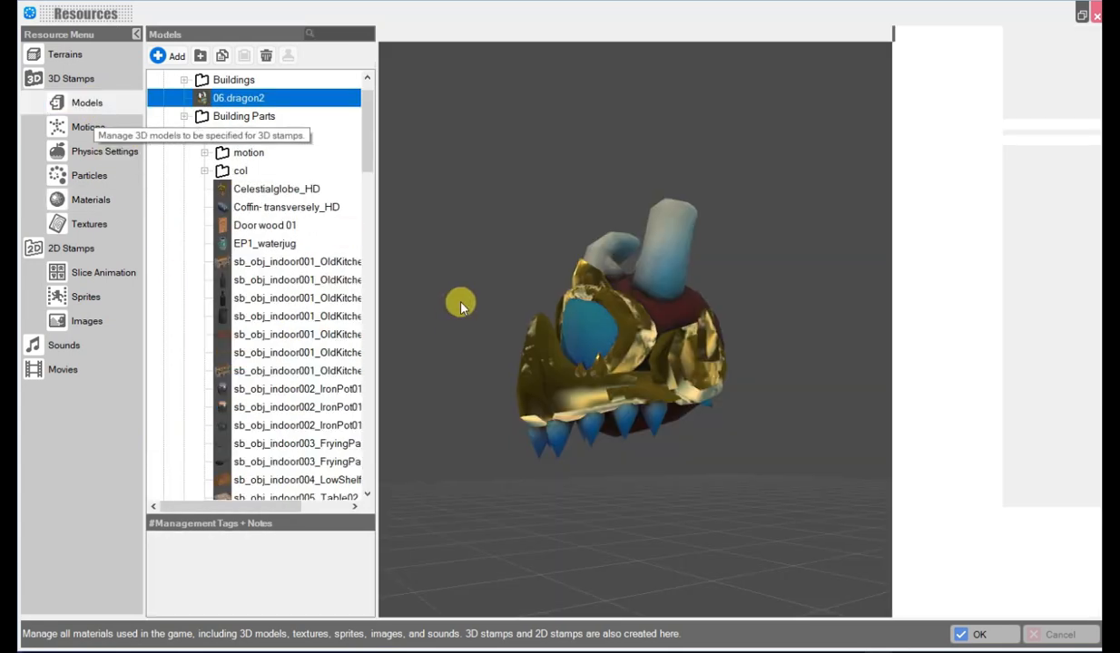
{"action": "left_click_drag", "start_coordinate": [678, 376], "coordinate": [683, 436]}
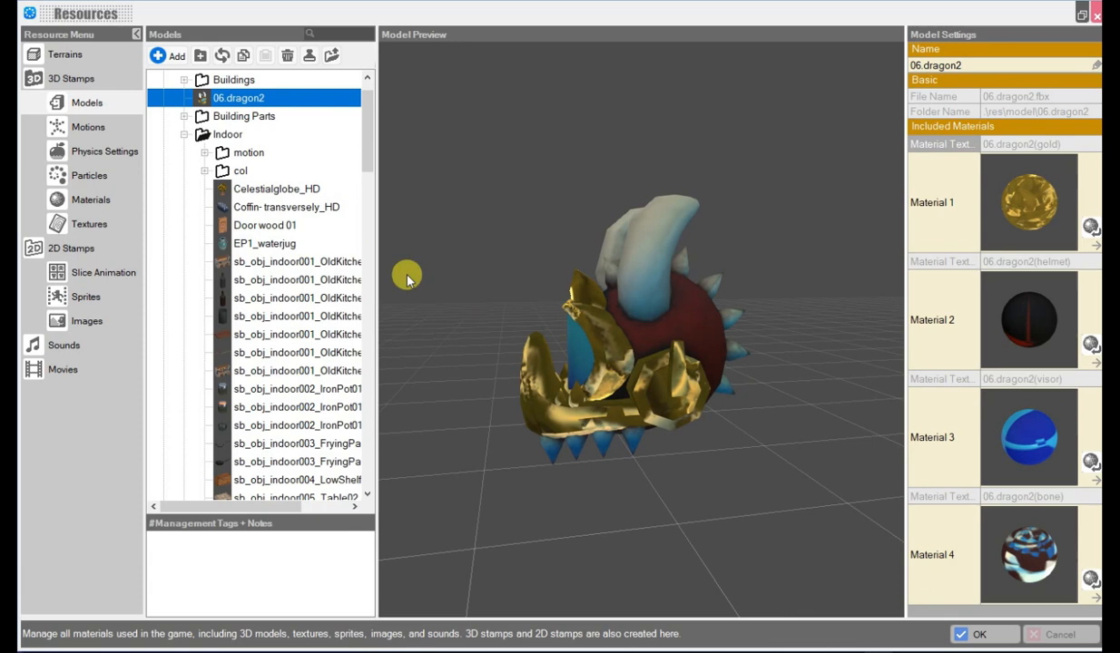
{"action": "left_click", "coordinate": [71, 82]}
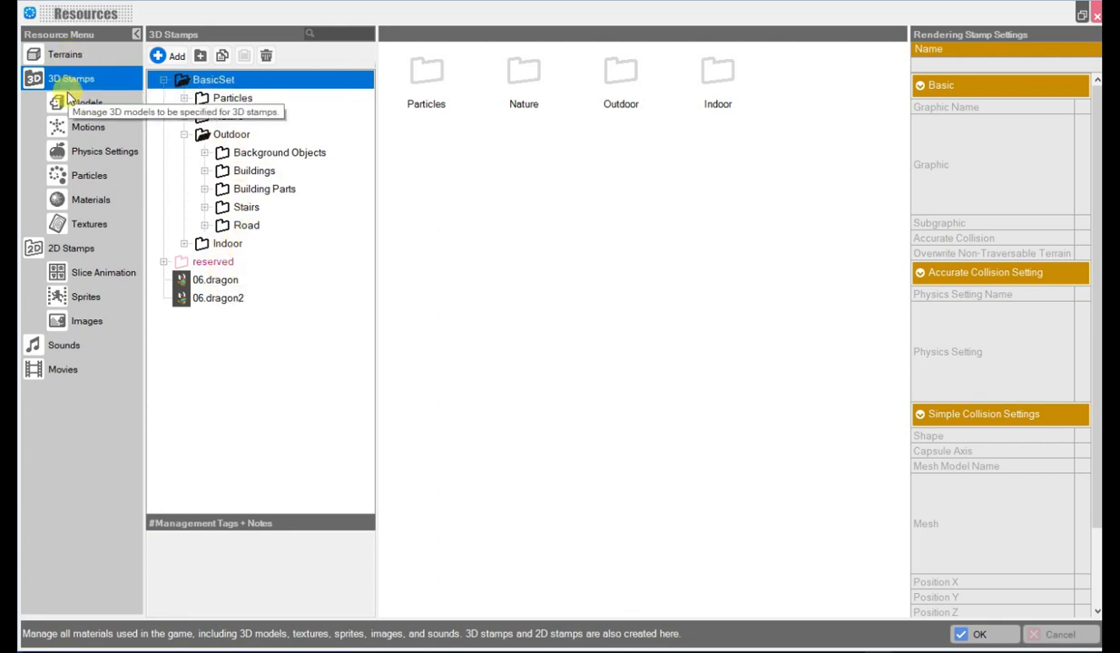
{"action": "left_click", "coordinate": [91, 110]}
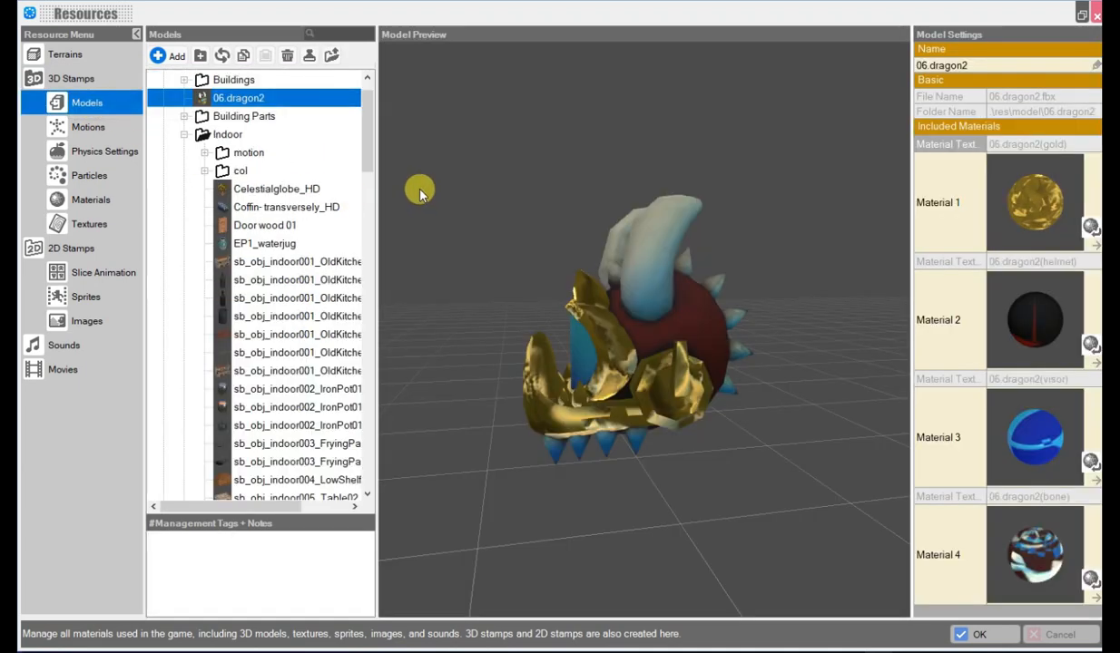
{"action": "left_click_drag", "start_coordinate": [640, 359], "coordinate": [452, 294]}
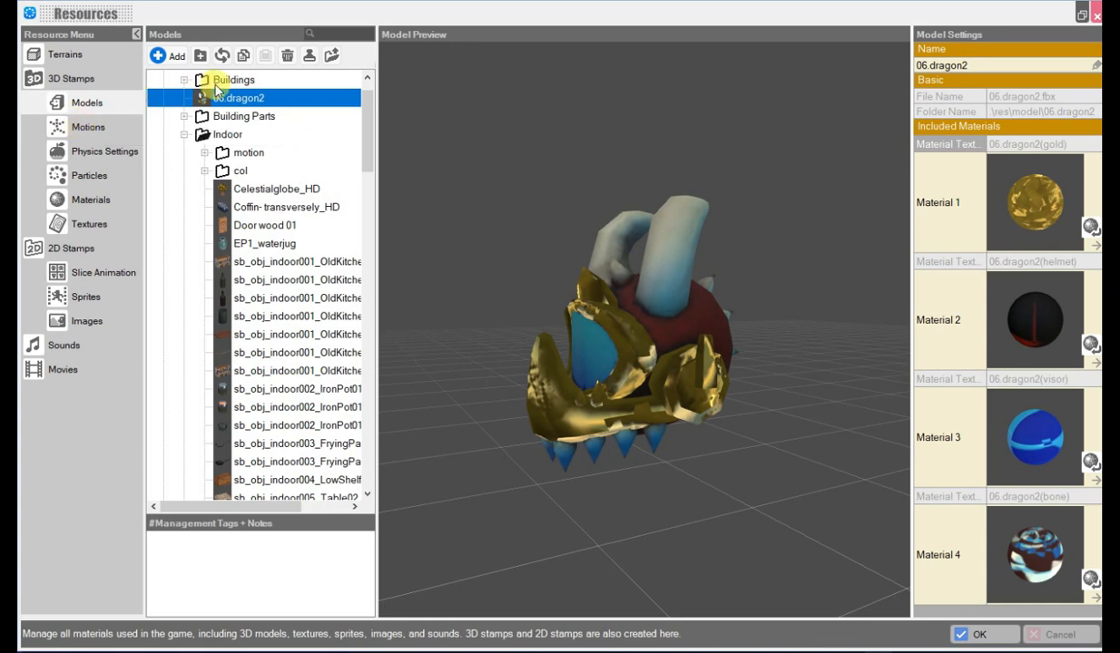
{"action": "scroll", "coordinate": [215, 88], "scroll_direction": "up", "scroll_amount": 1}
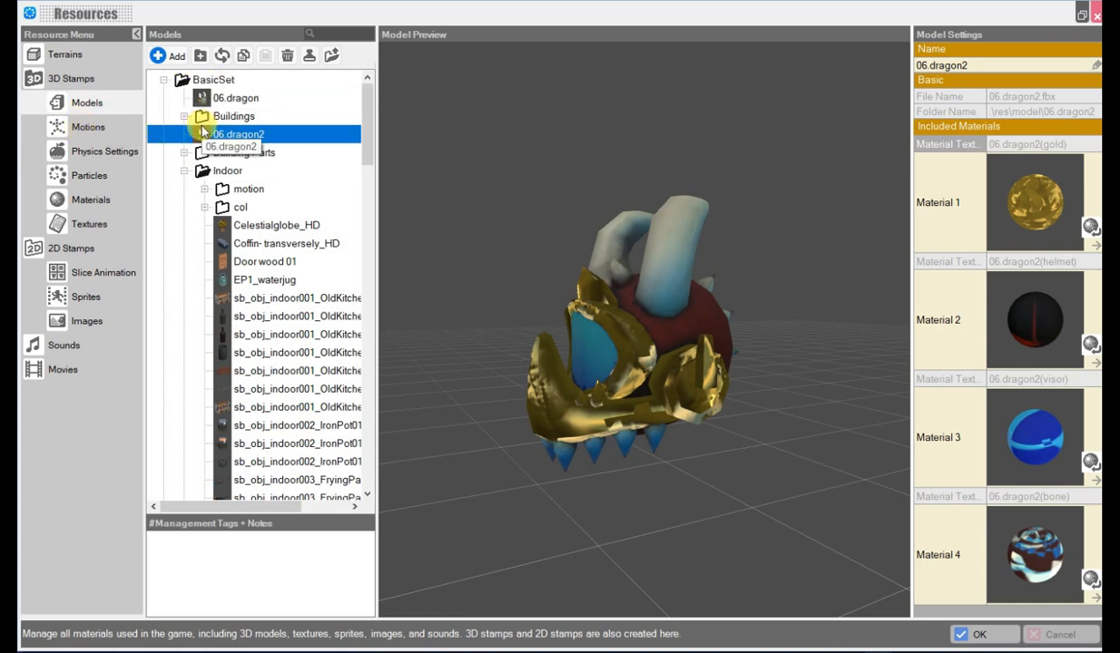
Step: Add the standard_B character model from the 3D Asset Tutorial Characters folder and view it up close in the model preview
{"action": "left_click", "coordinate": [78, 81]}
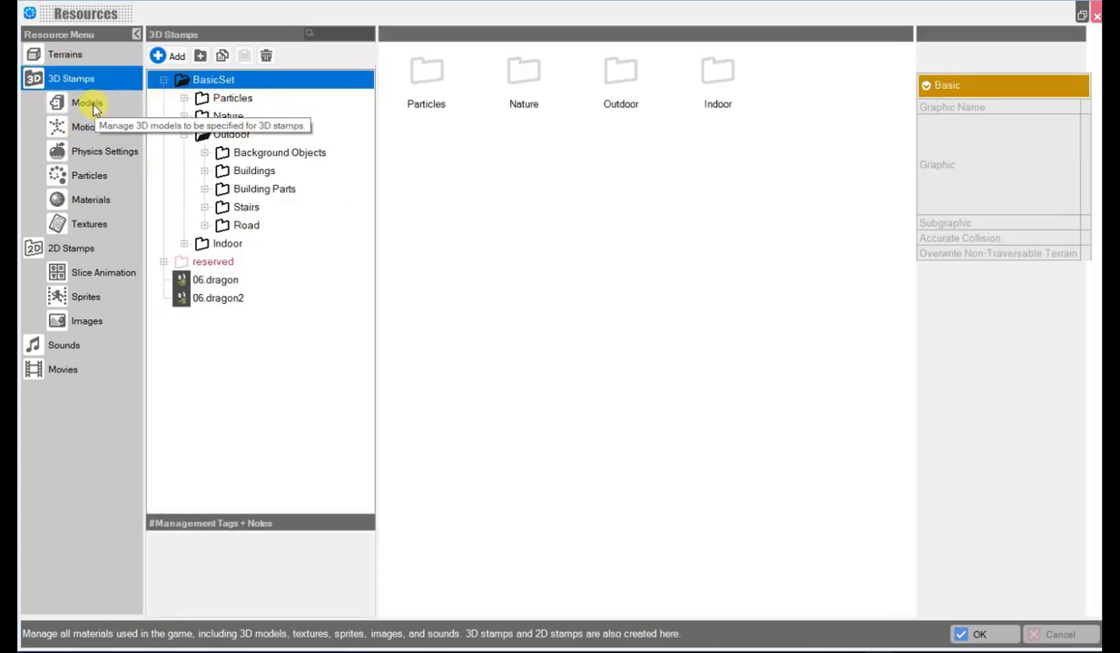
{"action": "left_click", "coordinate": [87, 104]}
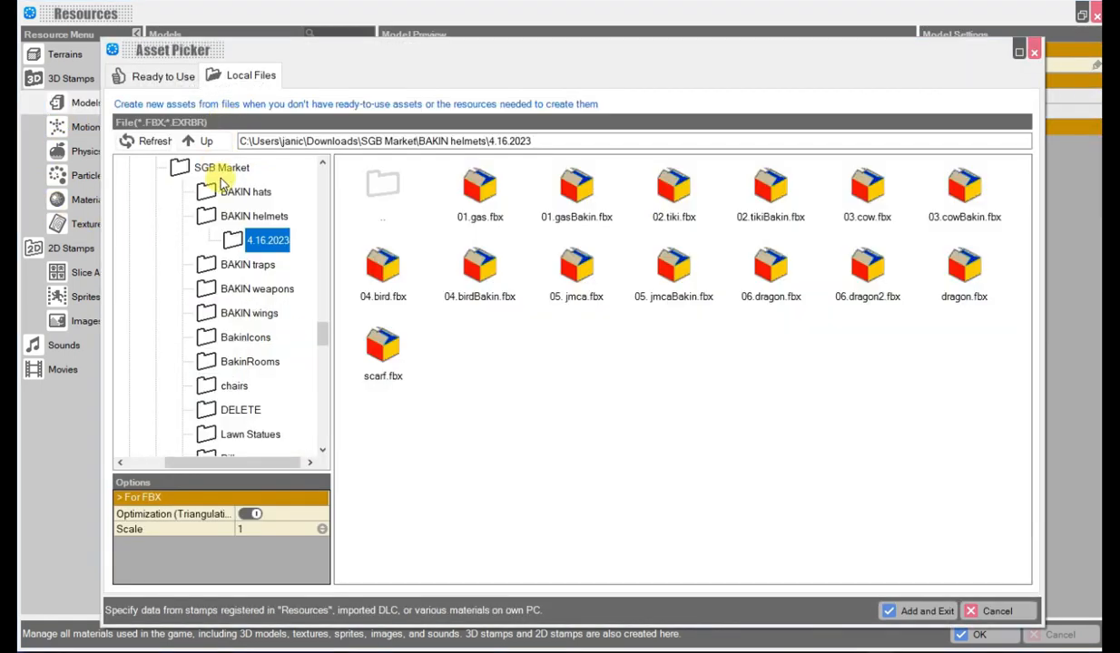
{"action": "left_click", "coordinate": [150, 77]}
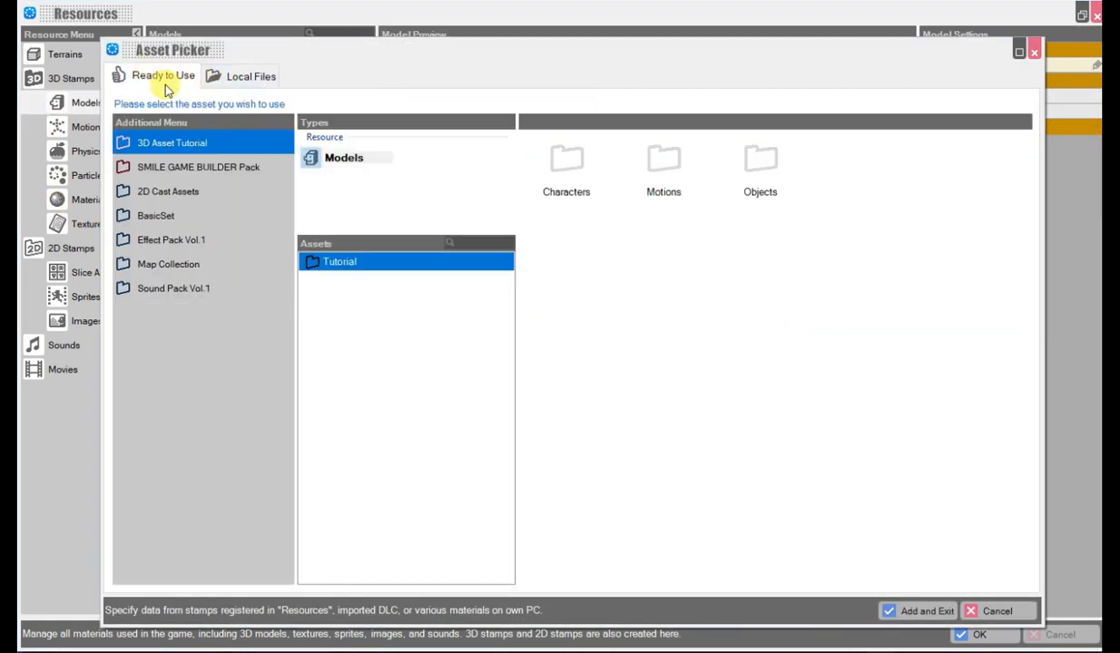
{"action": "double_click", "coordinate": [570, 171]}
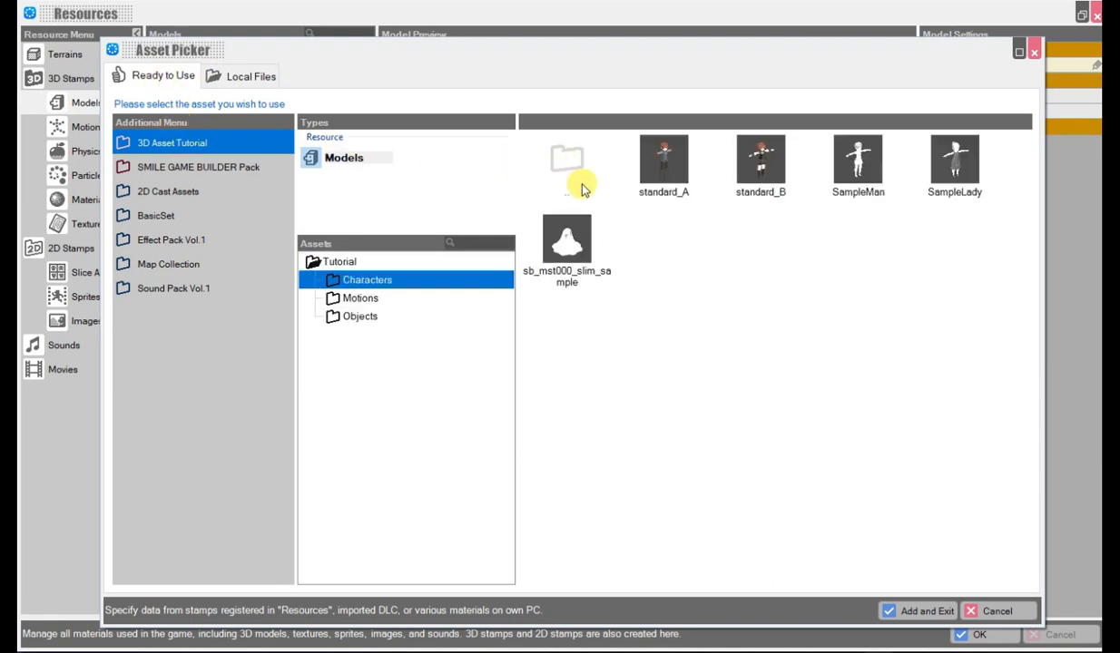
{"action": "left_click", "coordinate": [677, 166]}
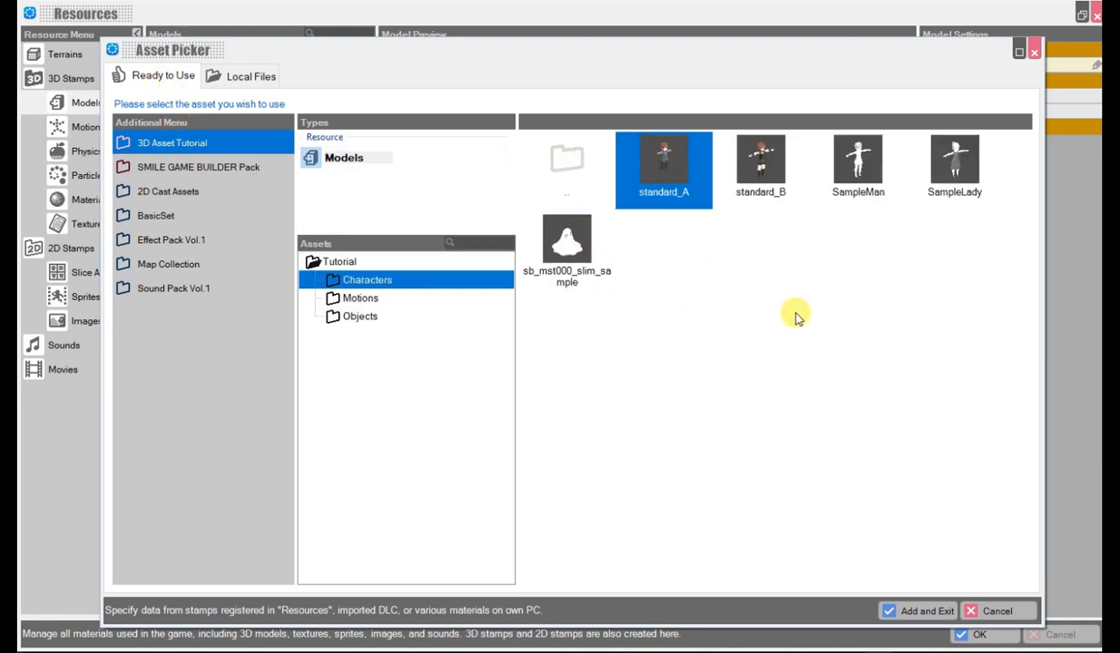
{"action": "left_click", "coordinate": [742, 177]}
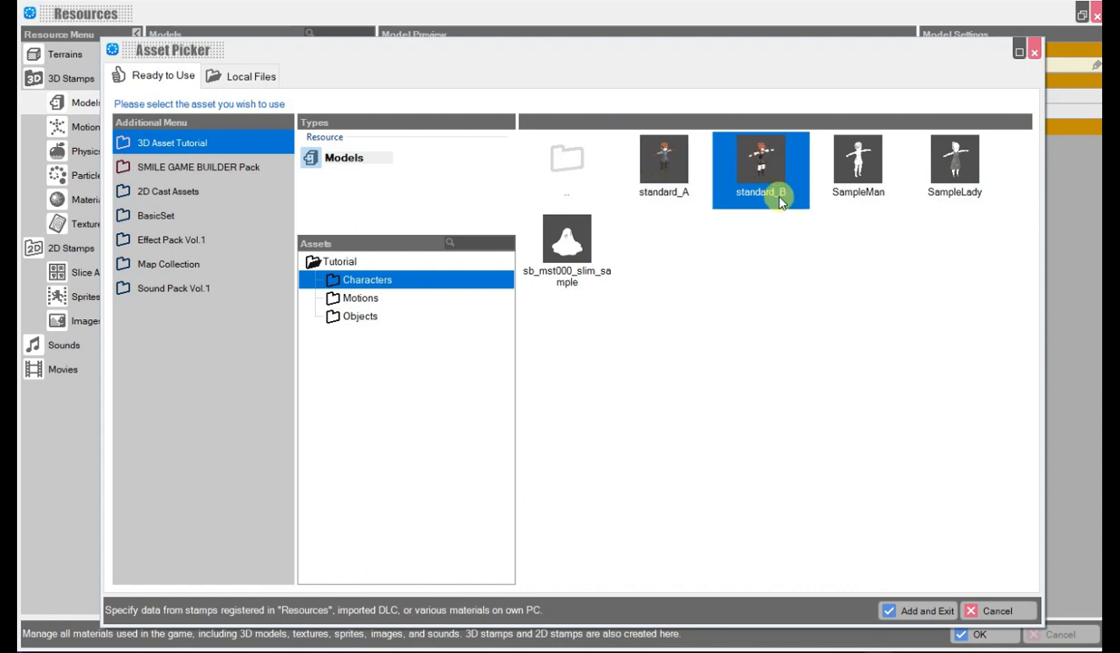
{"action": "left_click", "coordinate": [908, 613]}
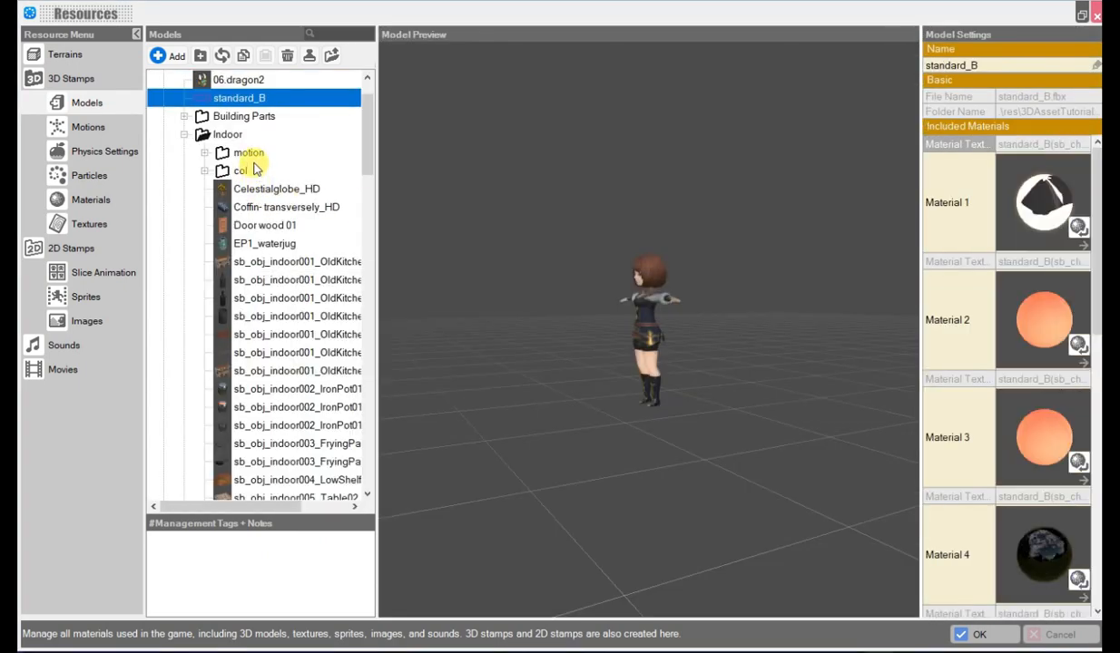
{"action": "middle_click_drag", "start_coordinate": [562, 382], "coordinate": [605, 403]}
{"action": "scroll", "coordinate": [605, 403], "scroll_direction": "up", "scroll_amount": 3}
{"action": "middle_click_drag", "start_coordinate": [683, 404], "coordinate": [717, 350]}
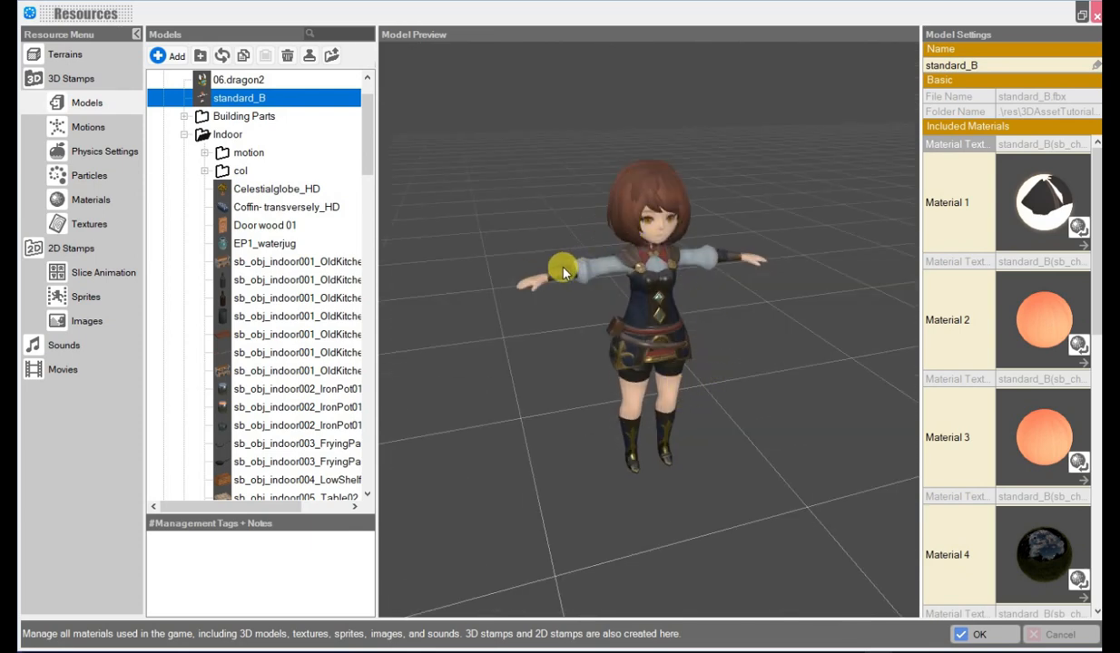
{"action": "mouse_move", "coordinate": [752, 395]}
{"action": "middle_mouse_down"}
{"action": "mouse_move", "coordinate": [490, 383]}
{"action": "mouse_move", "coordinate": [749, 385]}
{"action": "middle_mouse_up"}
{"action": "middle_click_drag", "start_coordinate": [569, 280], "coordinate": [568, 336]}
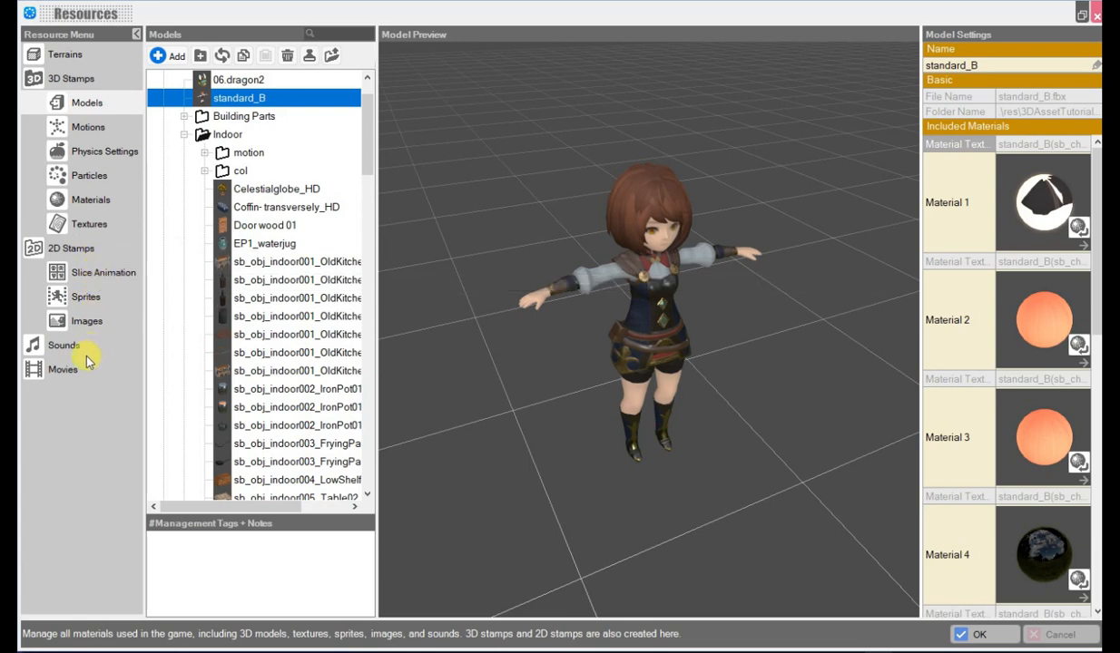
Step: Add the sb_chara_100 motion set from the 3D Asset Tutorial character_motion folder to the BasicSet motions
{"action": "left_click", "coordinate": [94, 130]}
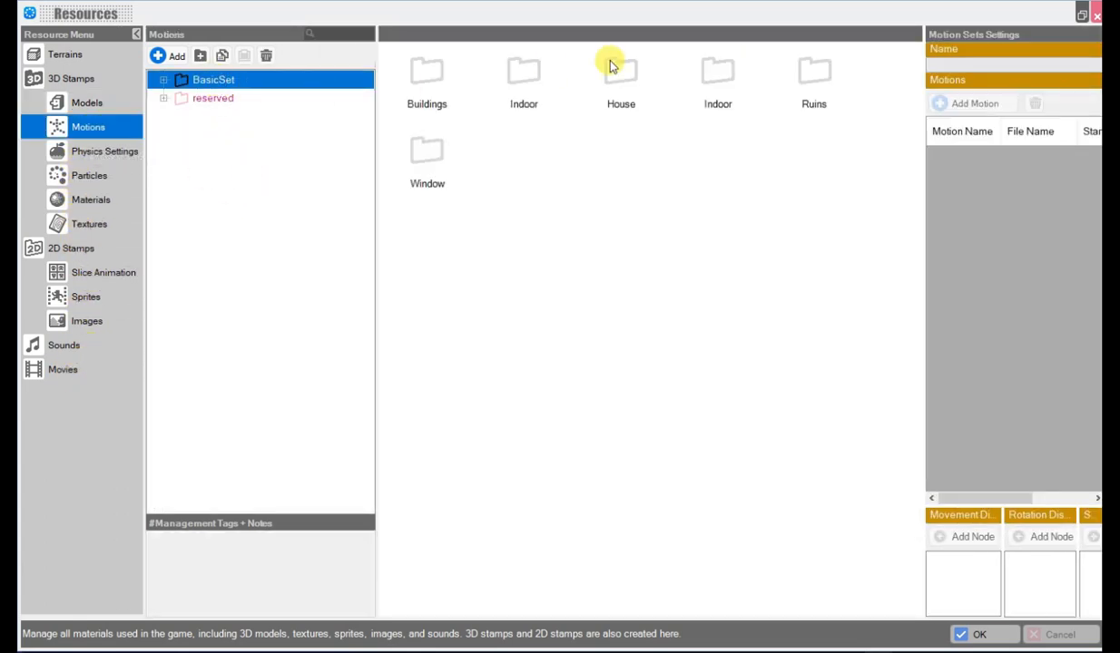
{"action": "left_click", "coordinate": [163, 80]}
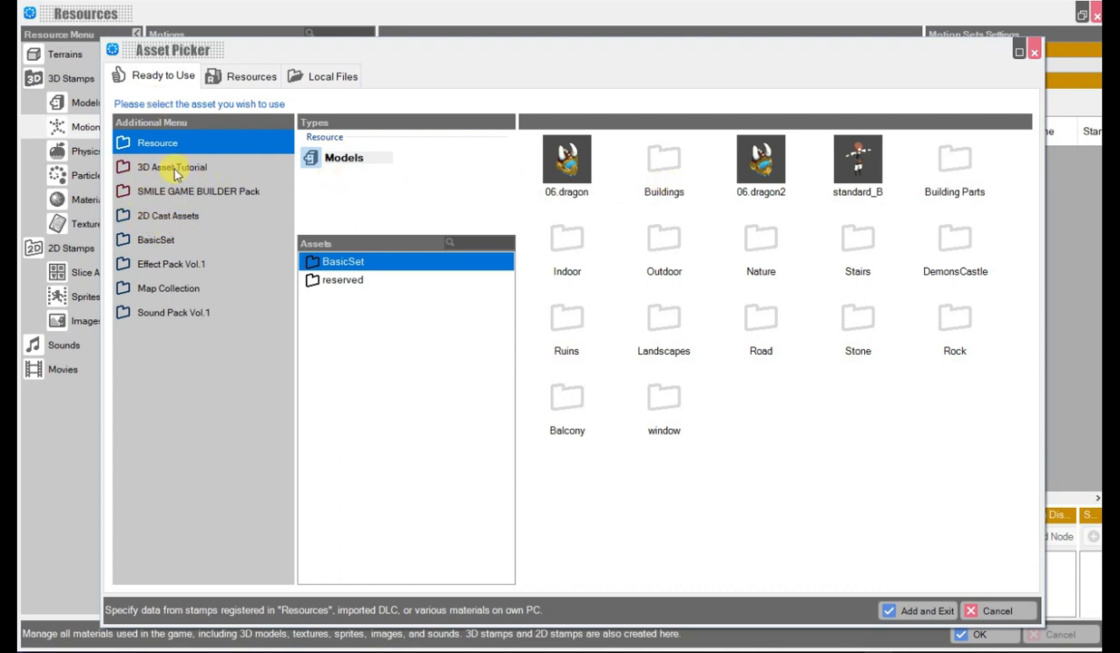
{"action": "left_click", "coordinate": [227, 76]}
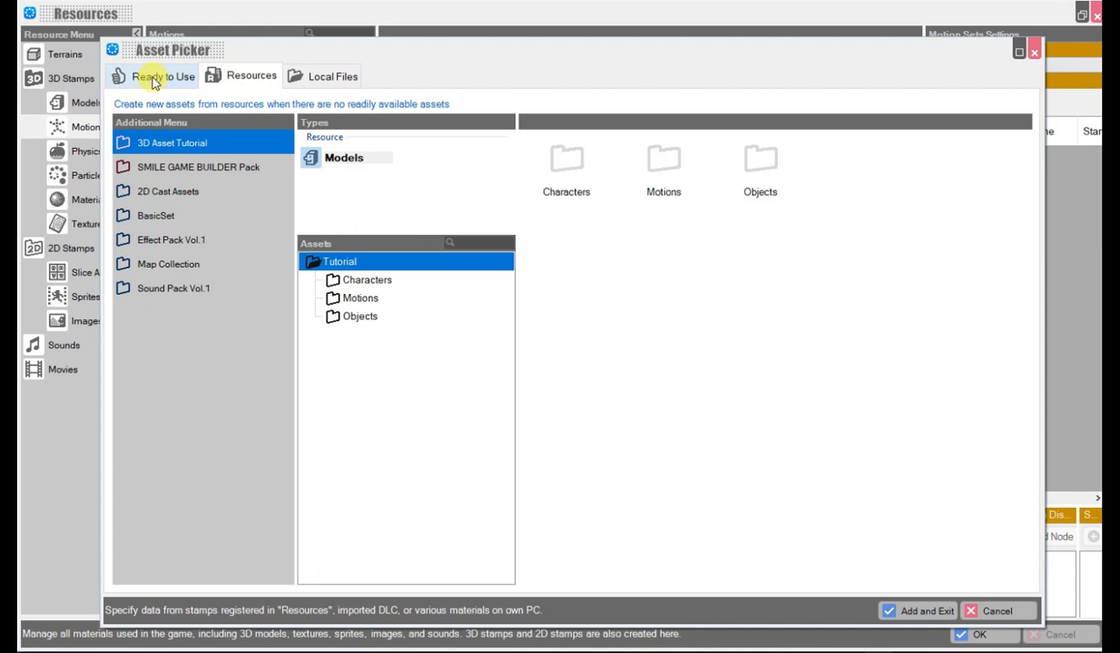
{"action": "left_click", "coordinate": [154, 78]}
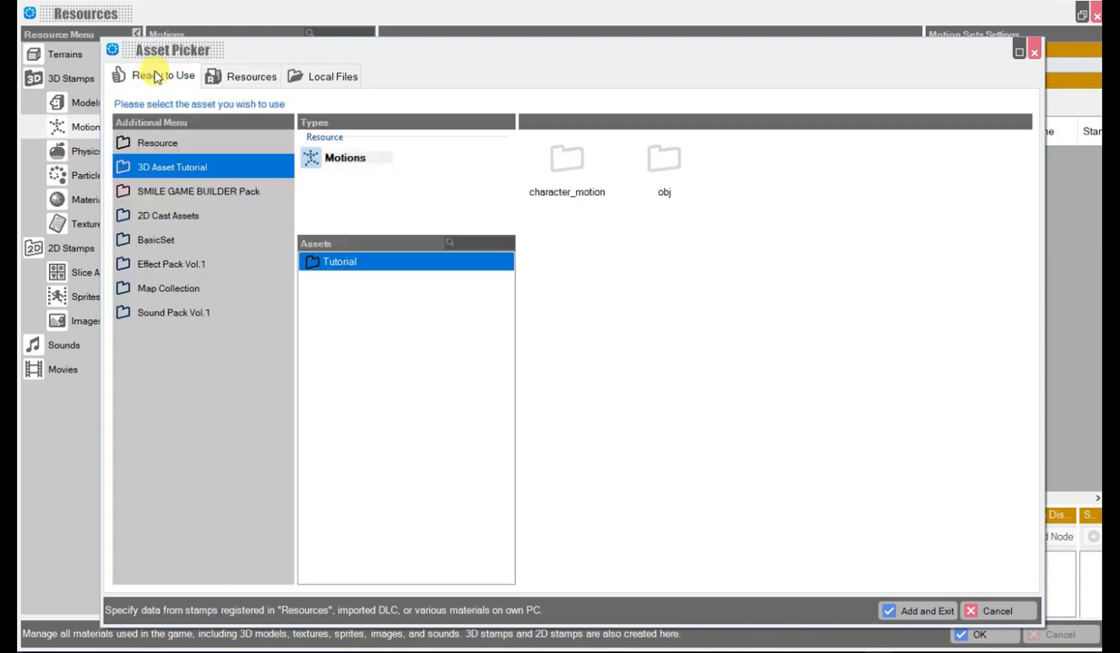
{"action": "left_click", "coordinate": [263, 80]}
{"action": "left_click", "coordinate": [155, 76]}
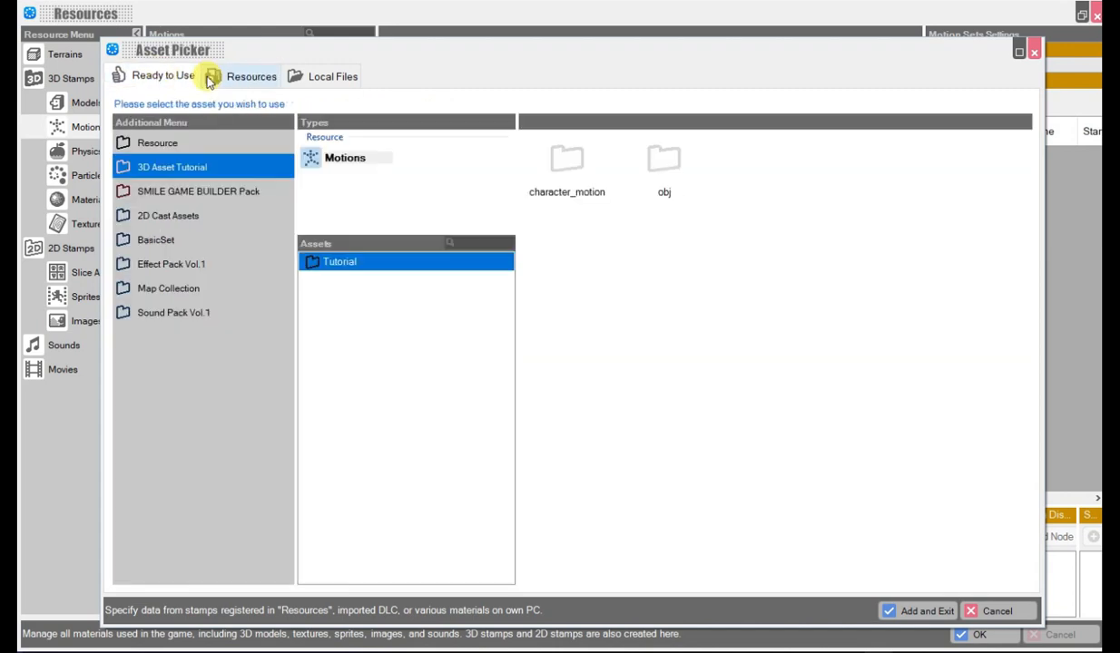
{"action": "double_click", "coordinate": [555, 180]}
{"action": "left_click", "coordinate": [690, 198]}
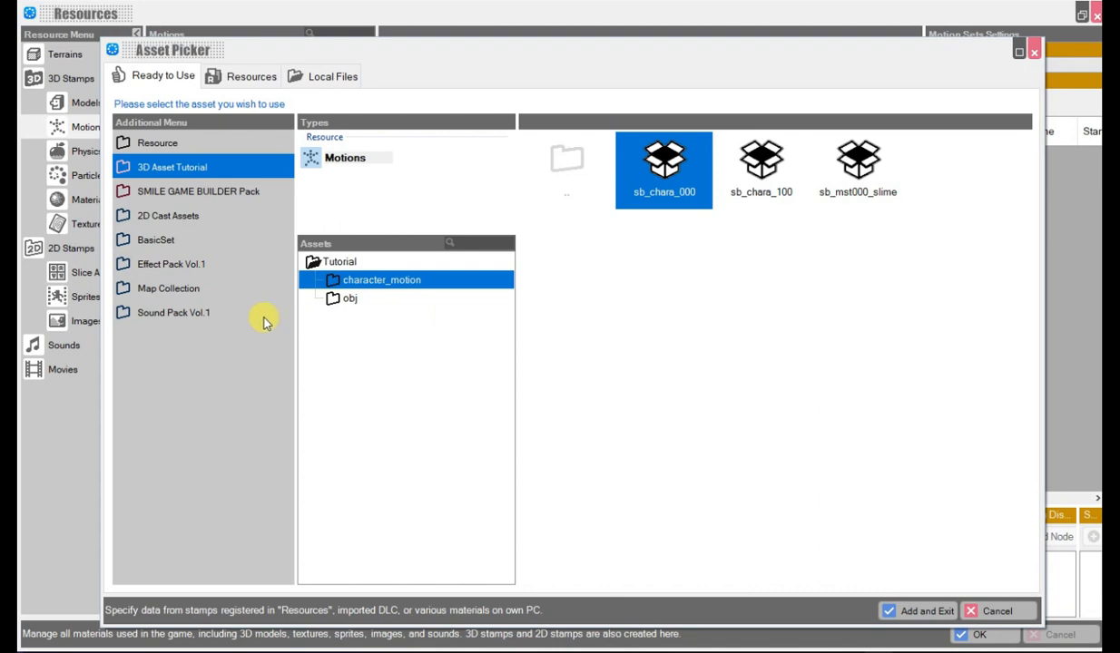
{"action": "left_click", "coordinate": [678, 198]}
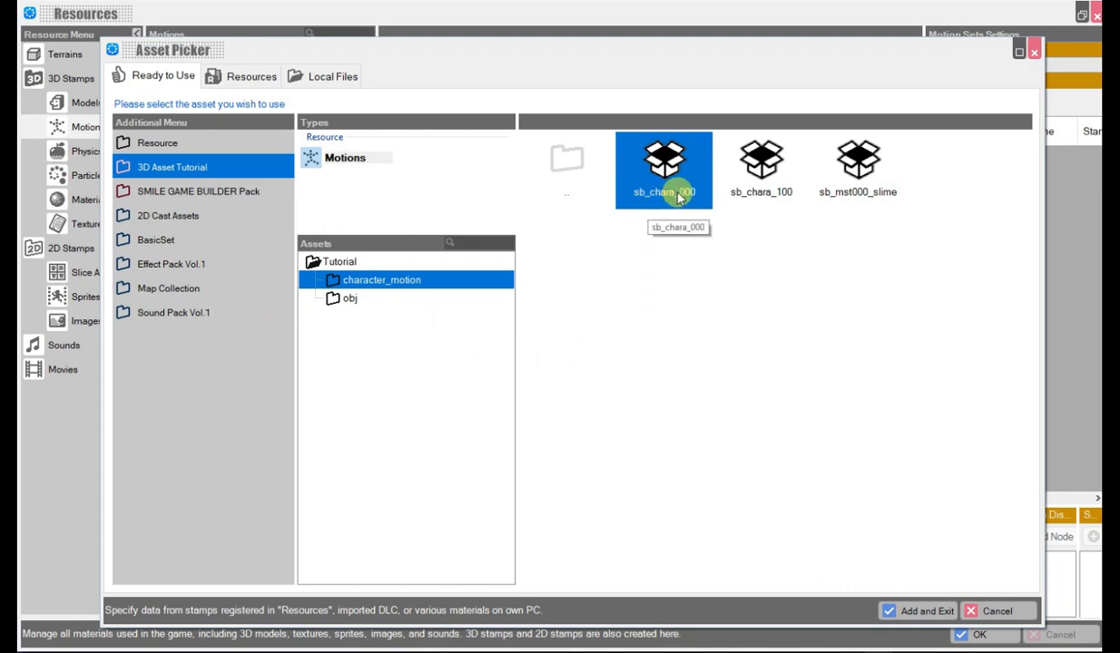
{"action": "left_click", "coordinate": [764, 194]}
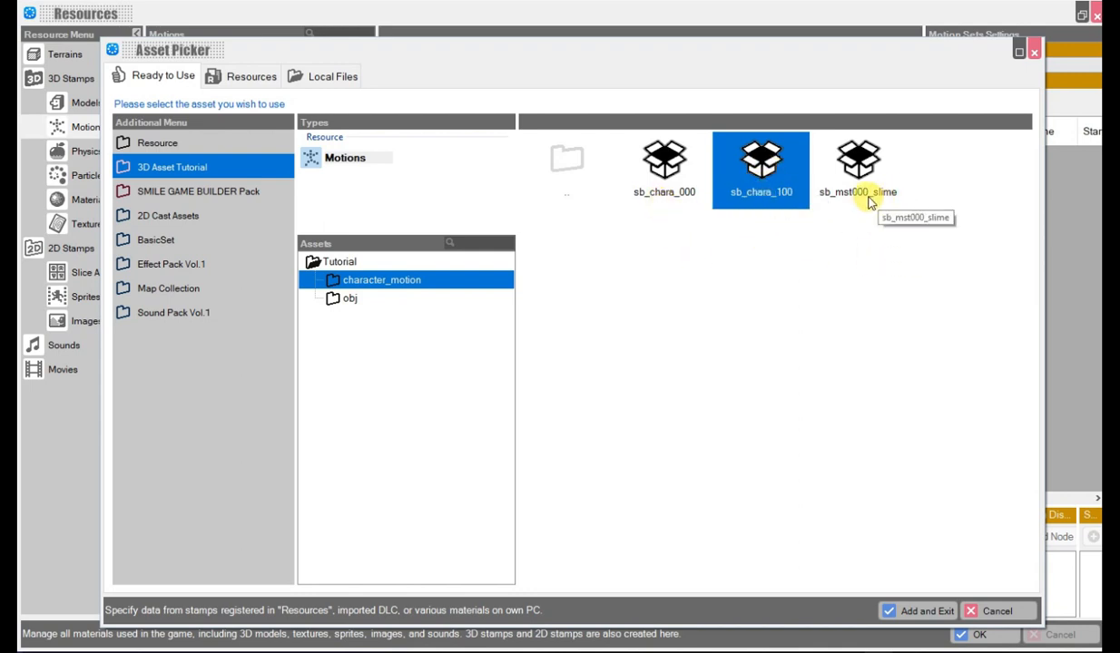
{"action": "left_click", "coordinate": [925, 611]}
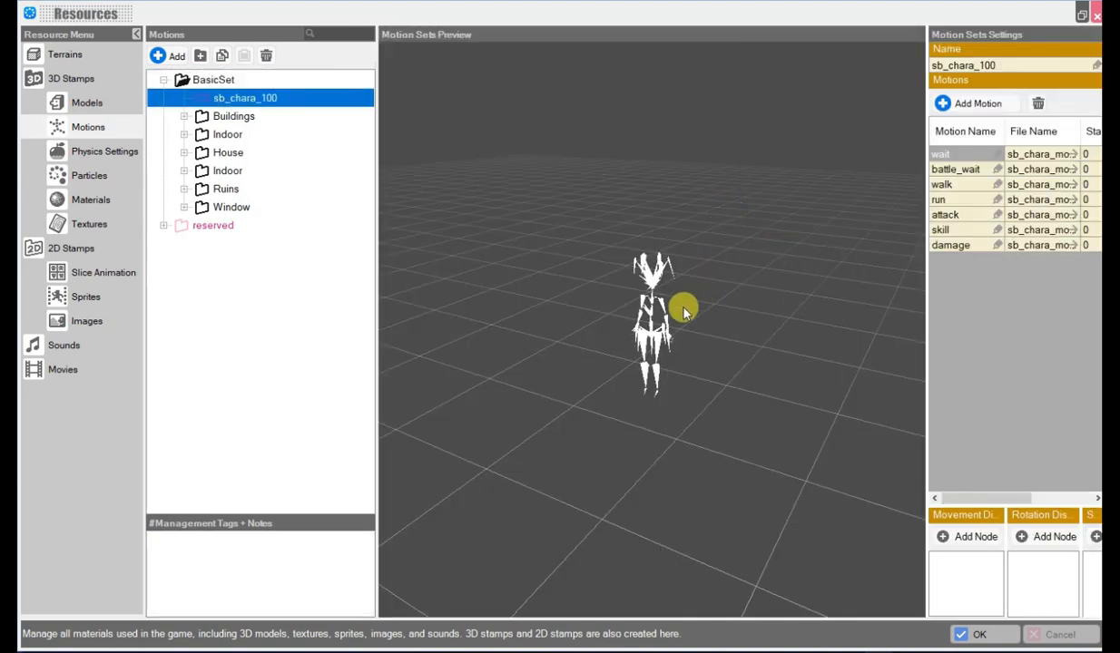
Step: Preview the battle_wait, walk, run, attack, skill and damage motions of the sb_chara_100 set from several angles
{"action": "left_click_drag", "start_coordinate": [926, 354], "coordinate": [824, 347]}
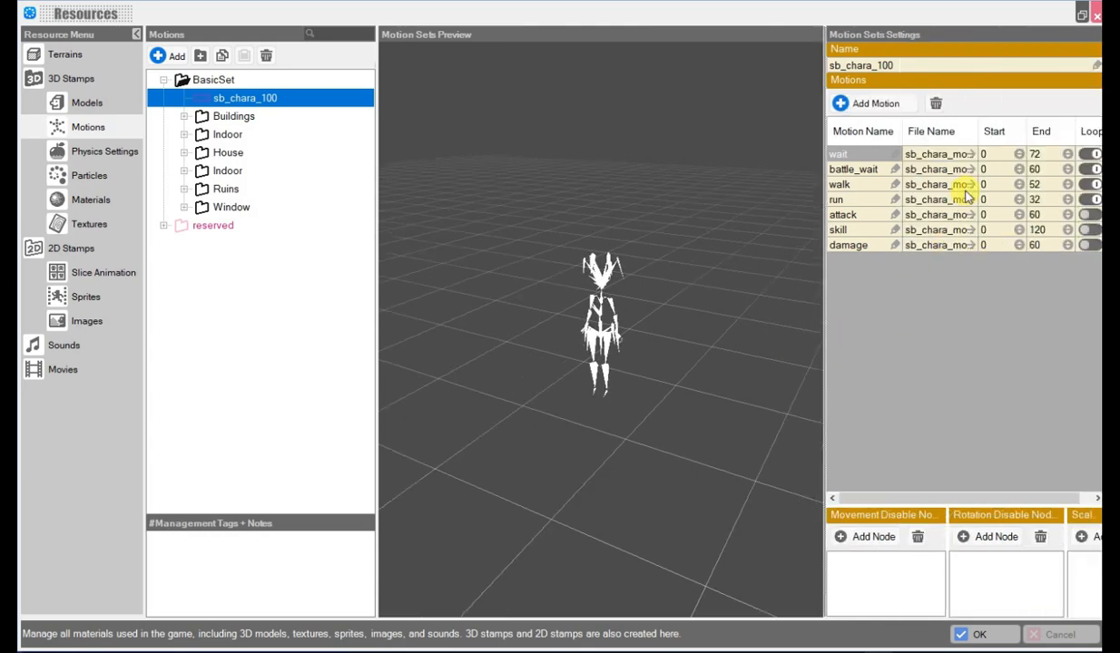
{"action": "scroll", "coordinate": [767, 306], "scroll_direction": "up", "scroll_amount": 3}
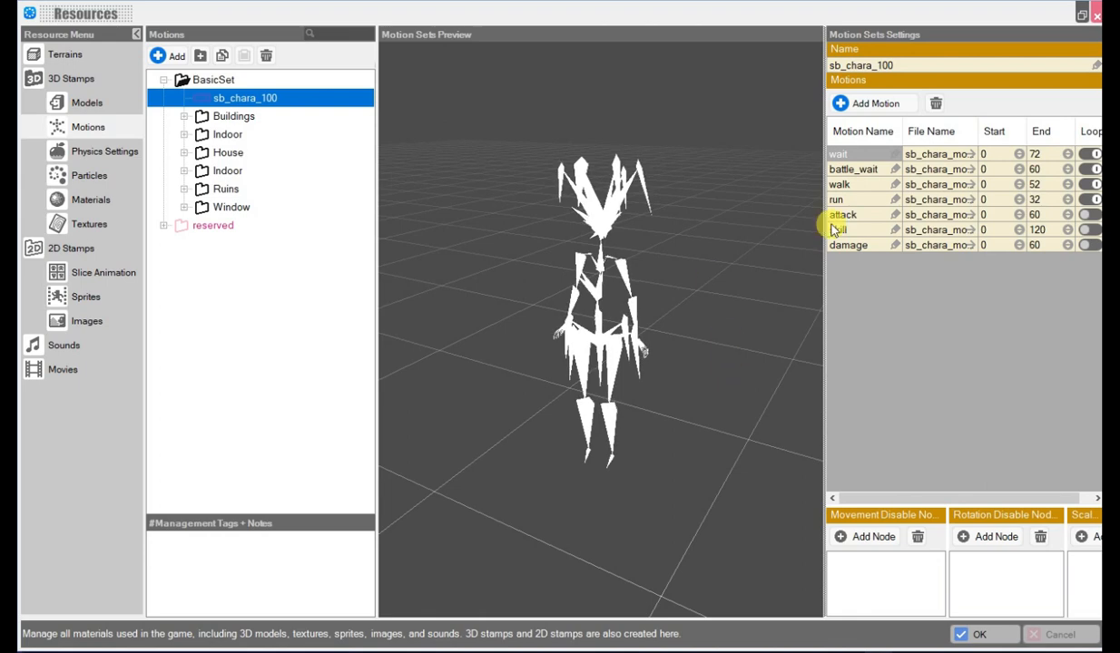
{"action": "double_click", "coordinate": [850, 171]}
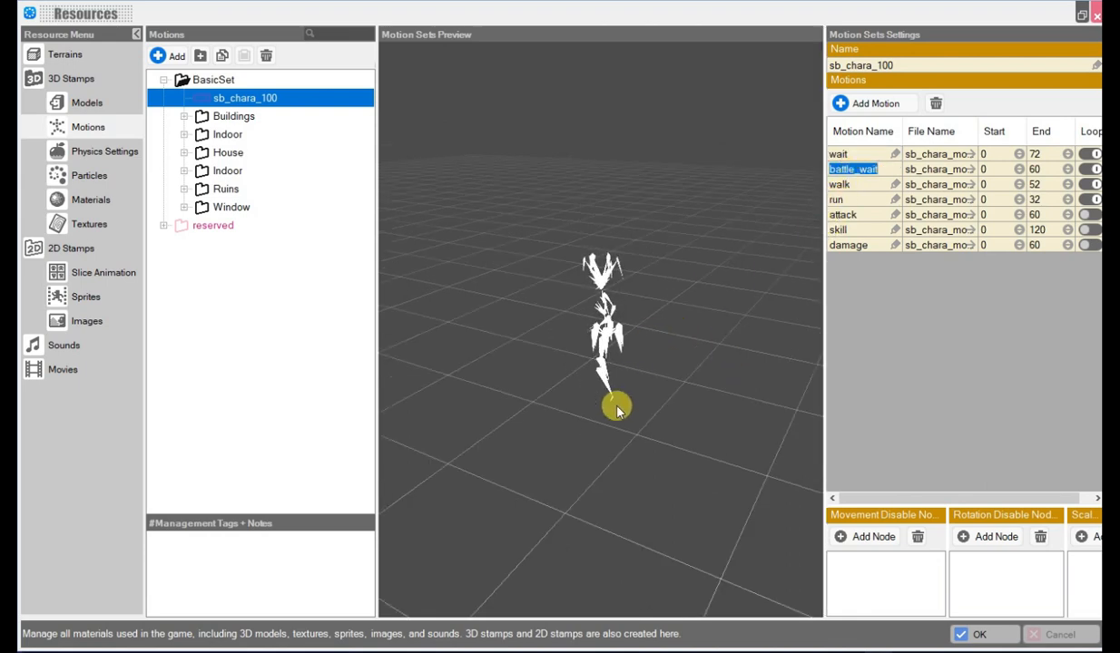
{"action": "right_click_drag", "start_coordinate": [617, 411], "coordinate": [650, 403]}
{"action": "left_click", "coordinate": [849, 187]}
{"action": "right_click_drag", "start_coordinate": [752, 342], "coordinate": [822, 298]}
{"action": "left_click", "coordinate": [844, 201]}
{"action": "left_click", "coordinate": [849, 220]}
{"action": "left_click", "coordinate": [851, 232]}
{"action": "left_click", "coordinate": [851, 247]}
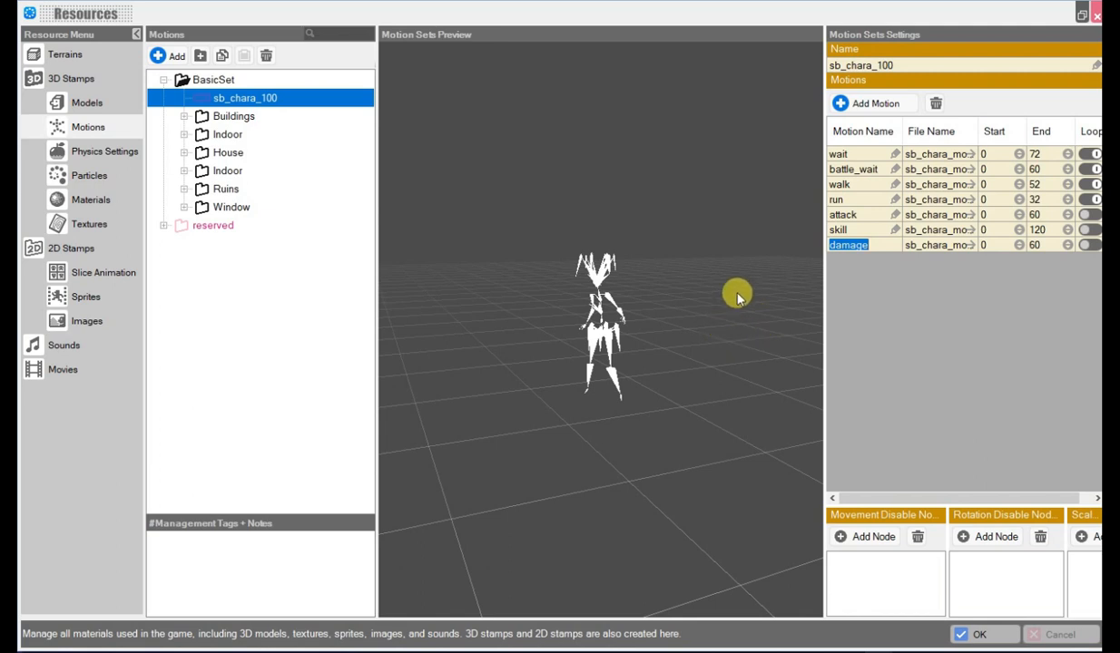
{"action": "mouse_move", "coordinate": [758, 367]}
{"action": "right_mouse_down"}
{"action": "mouse_move", "coordinate": [665, 369]}
{"action": "mouse_move", "coordinate": [739, 356]}
{"action": "right_mouse_up"}
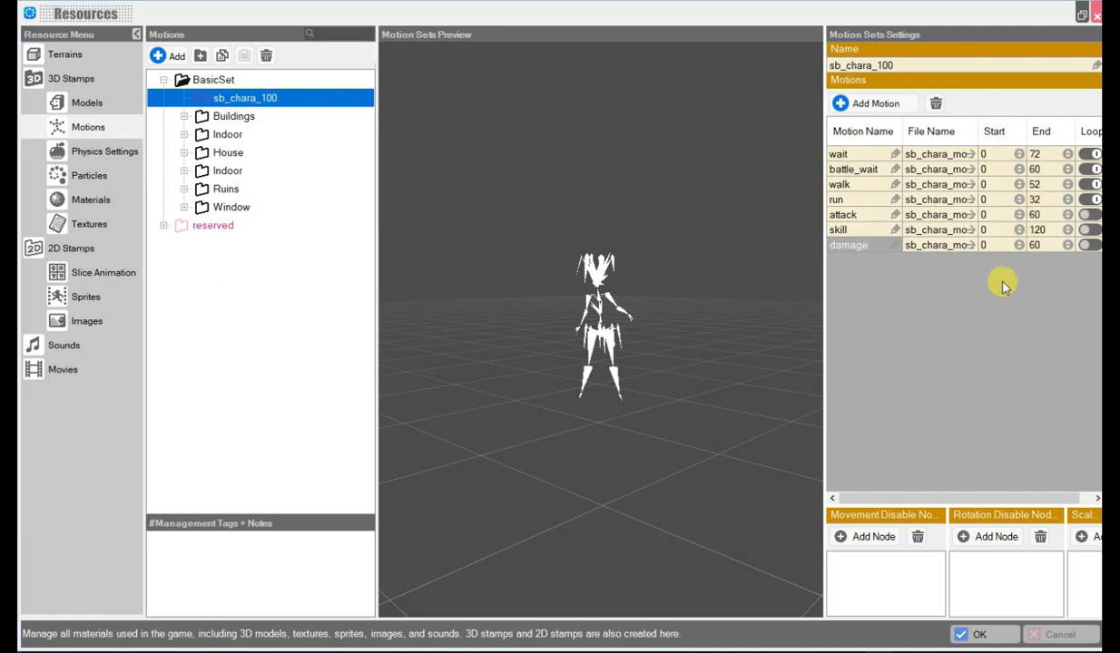
{"action": "mouse_move", "coordinate": [744, 298]}
{"action": "right_mouse_down"}
{"action": "mouse_move", "coordinate": [703, 298]}
{"action": "mouse_move", "coordinate": [726, 302]}
{"action": "right_mouse_up"}
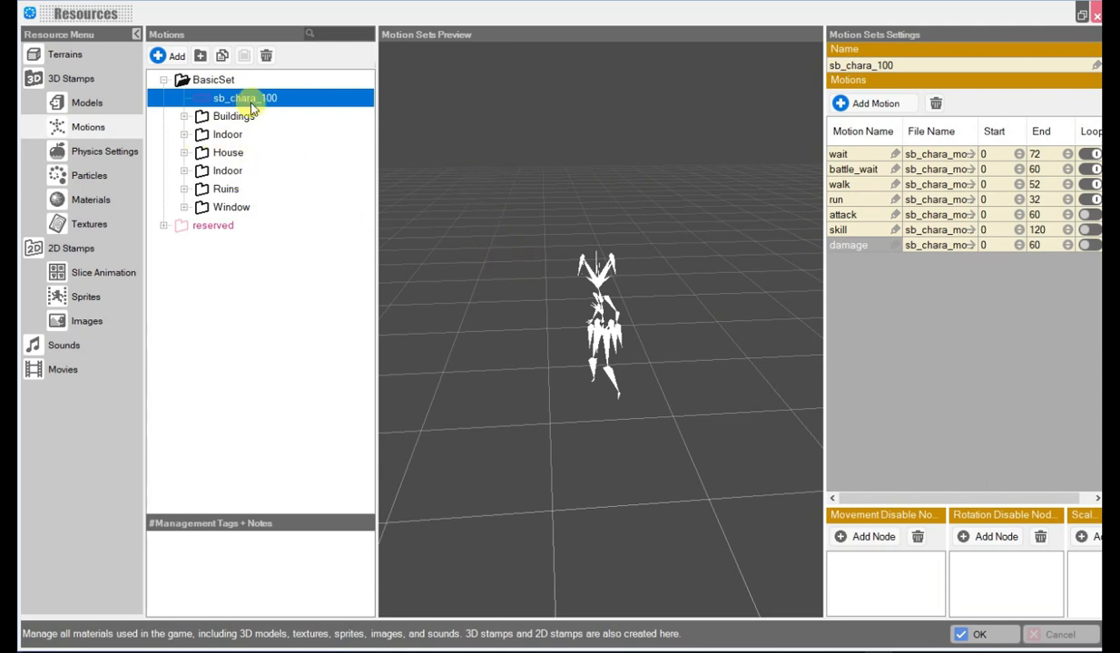
Step: Open the standard_B 3D stamp's settings and turn the character to face forward in the stamp preview
{"action": "left_click", "coordinate": [78, 101]}
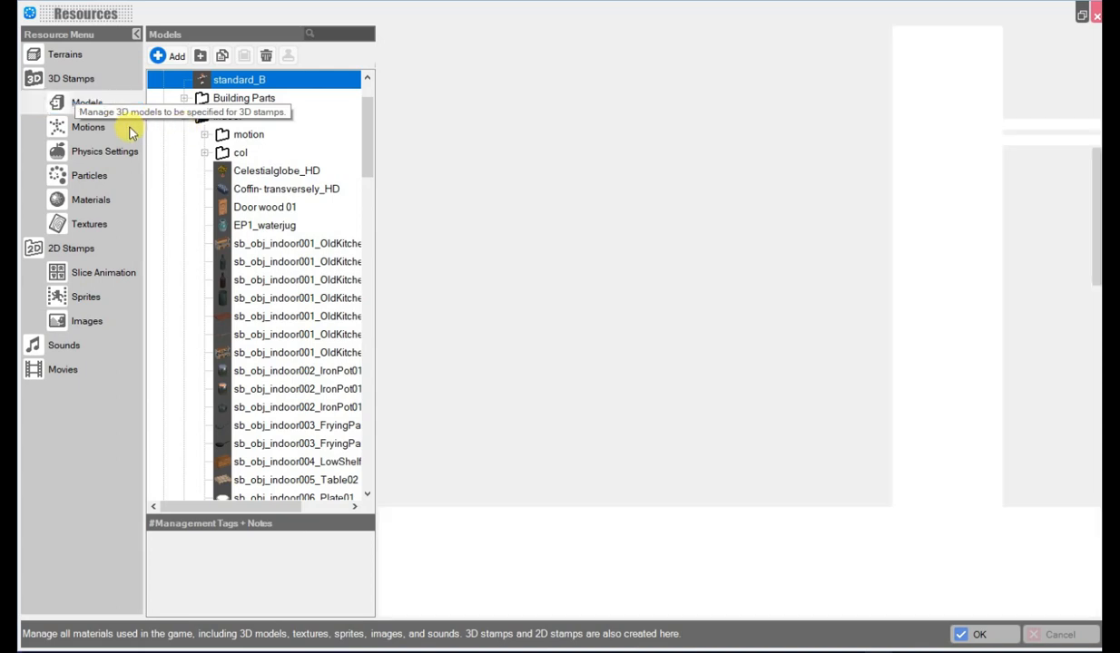
{"action": "scroll", "coordinate": [218, 145], "scroll_direction": "up", "scroll_amount": 2}
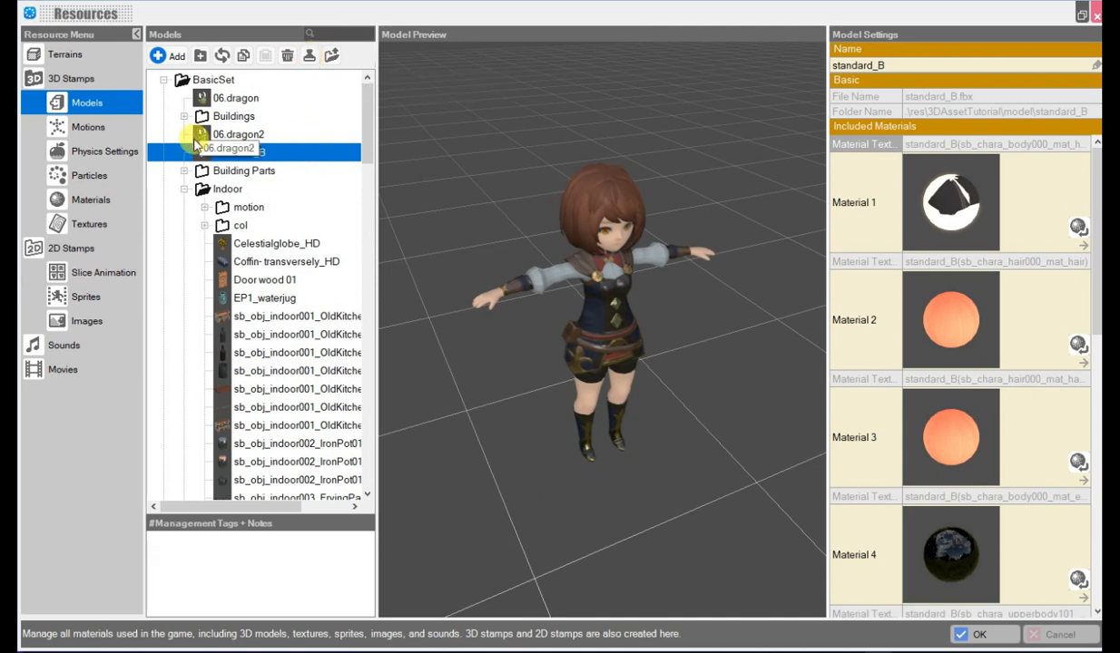
{"action": "left_click", "coordinate": [83, 84]}
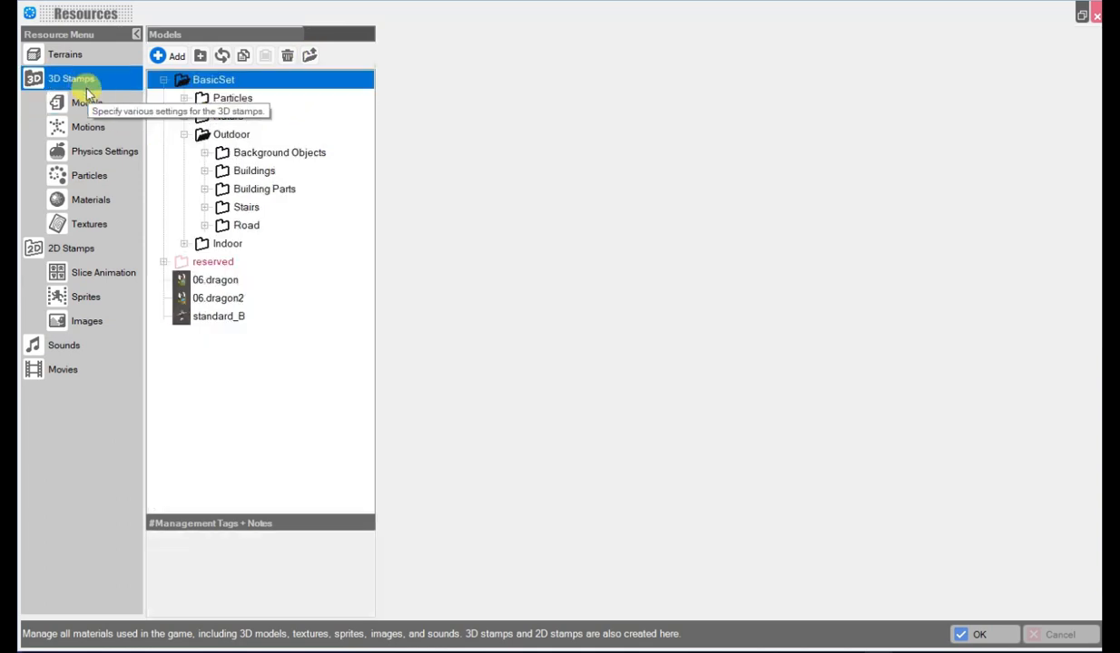
{"action": "left_click", "coordinate": [223, 316]}
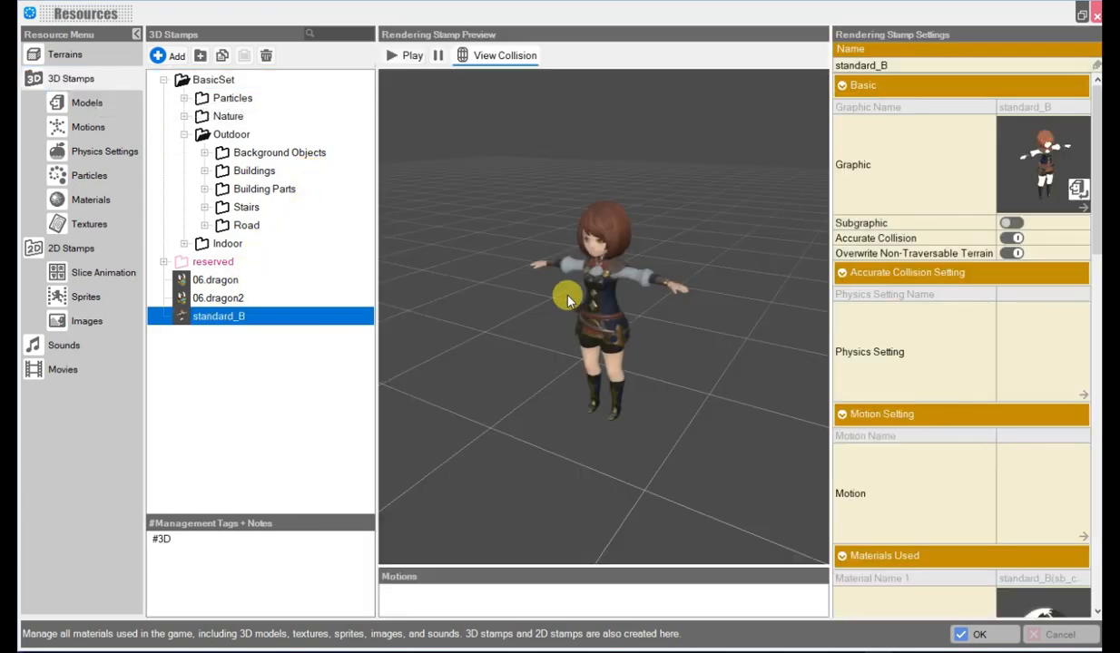
{"action": "left_click_drag", "start_coordinate": [614, 360], "coordinate": [644, 348]}
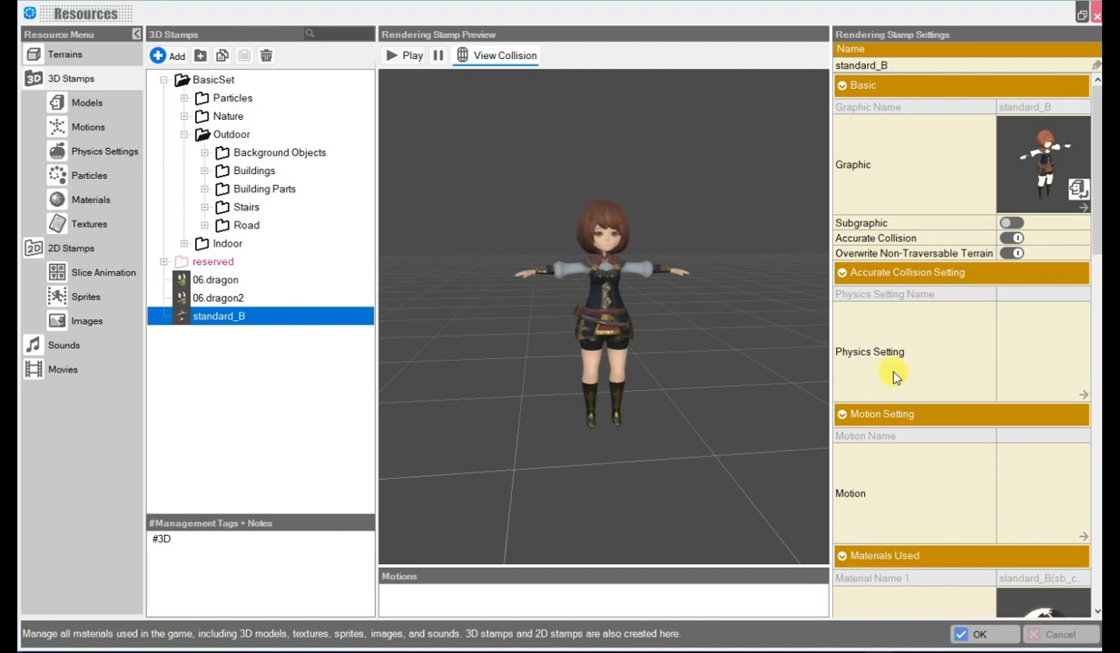
Step: Assign the sb_chara_100 motion set from BasicSet as the standard_B stamp's Motion
{"action": "scroll", "coordinate": [894, 377], "scroll_direction": "down", "scroll_amount": 3}
{"action": "left_click", "coordinate": [1038, 359]}
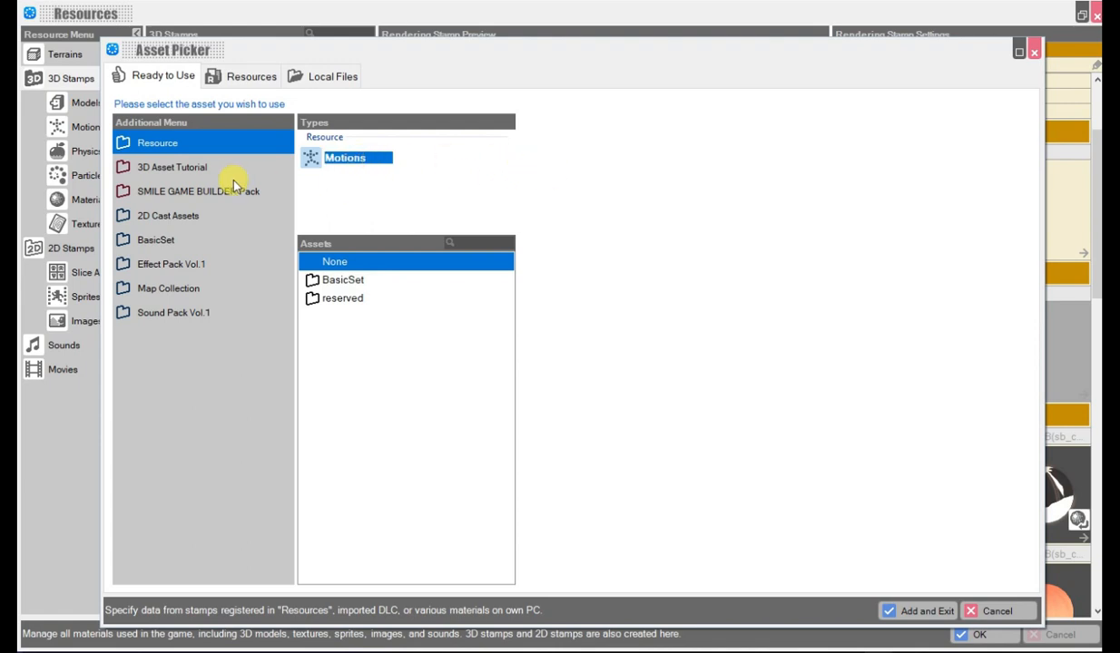
{"action": "left_click", "coordinate": [210, 76]}
{"action": "left_click", "coordinate": [152, 76]}
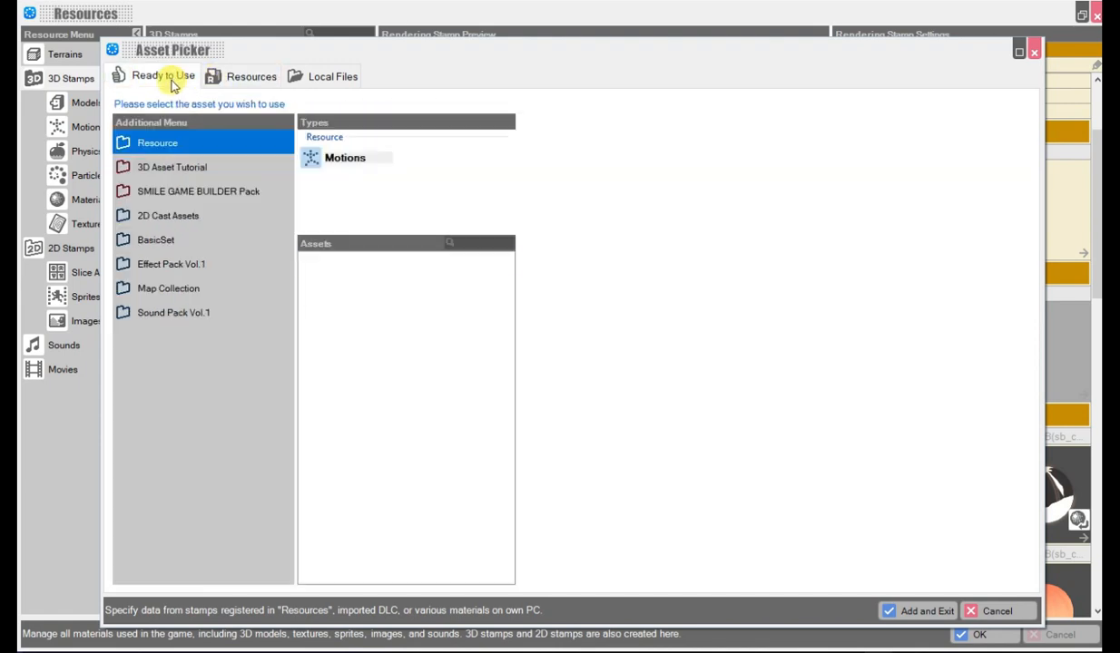
{"action": "left_click", "coordinate": [338, 280]}
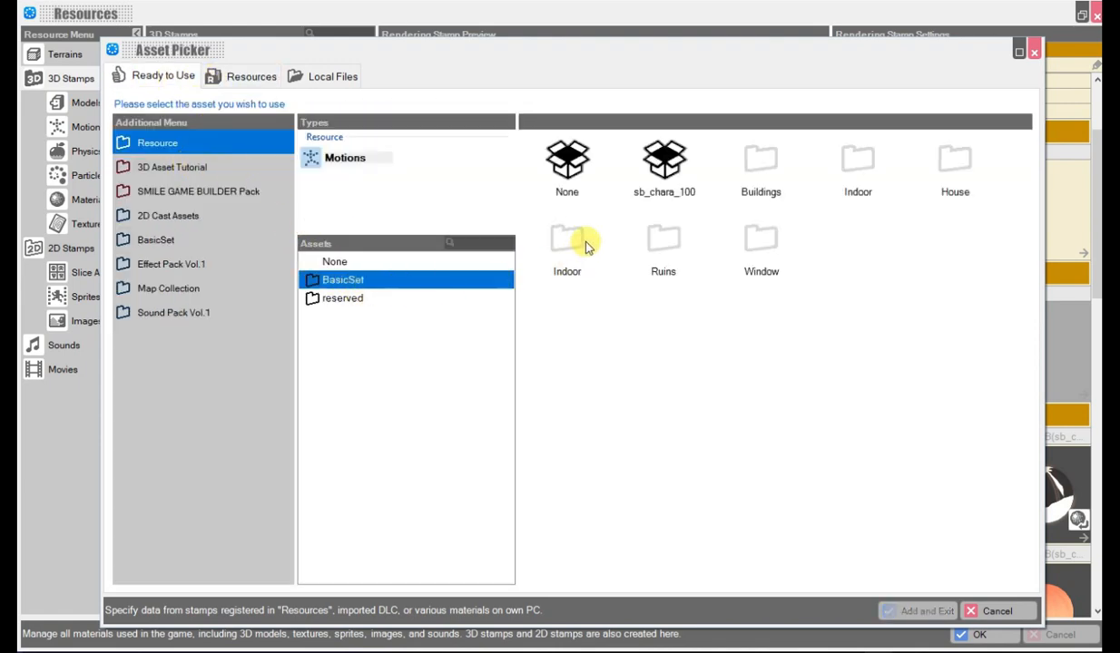
{"action": "left_click", "coordinate": [679, 174]}
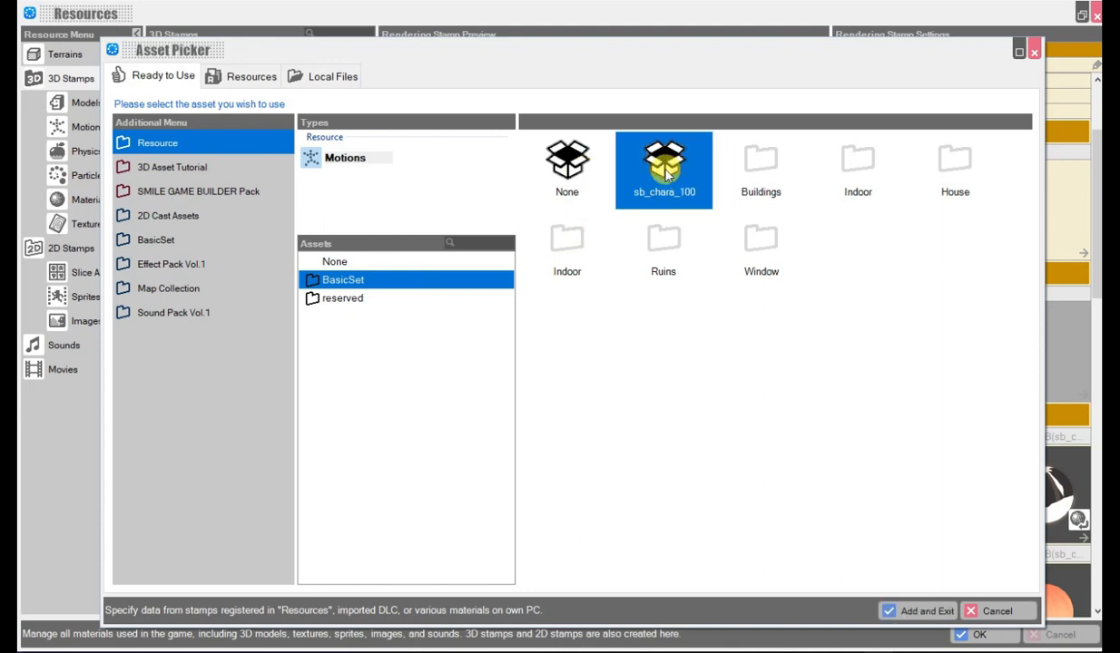
{"action": "double_click", "coordinate": [665, 175]}
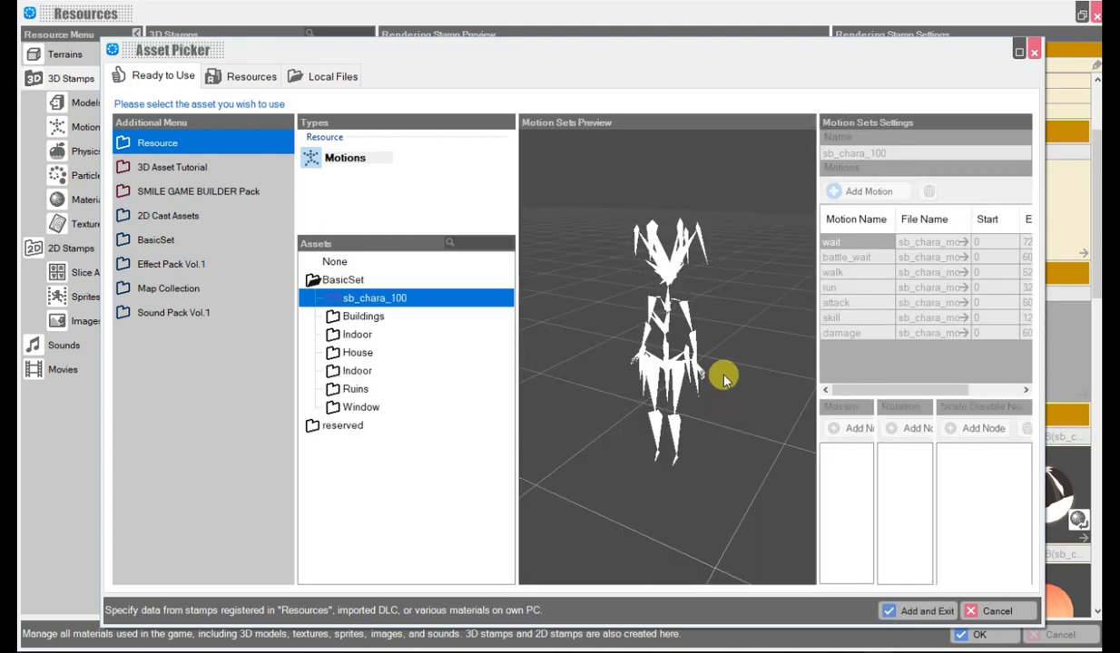
{"action": "left_click", "coordinate": [921, 610]}
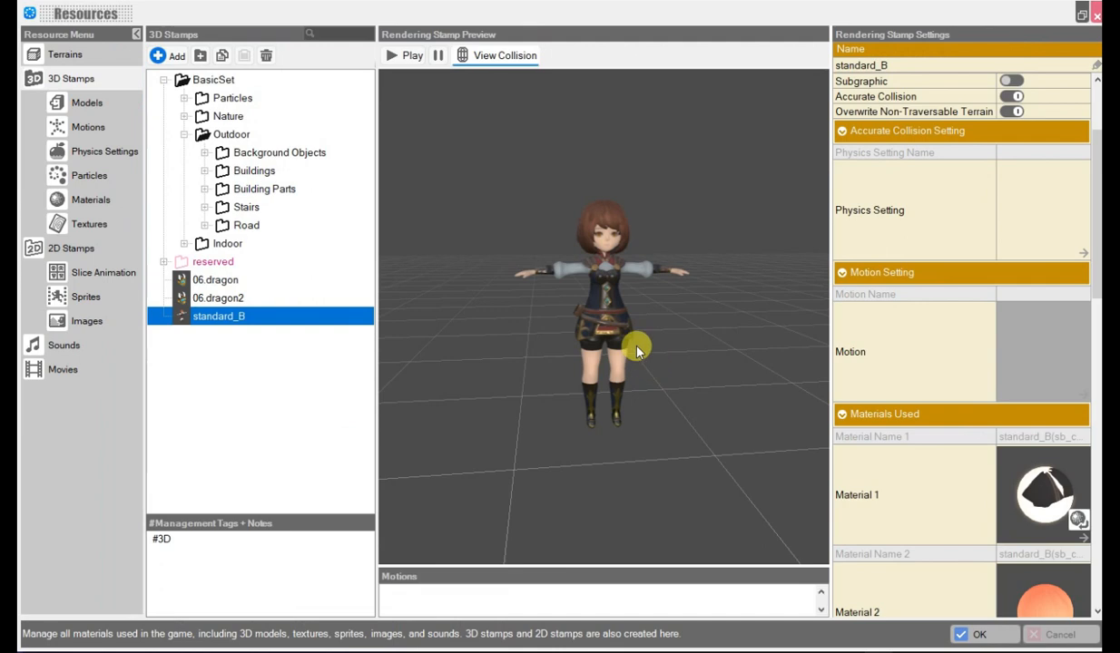
Step: Preview the battle_wait, walk, run, attack, damage and wait motions on the standard_B stamp from several angles
{"action": "left_click_drag", "start_coordinate": [685, 343], "coordinate": [670, 363]}
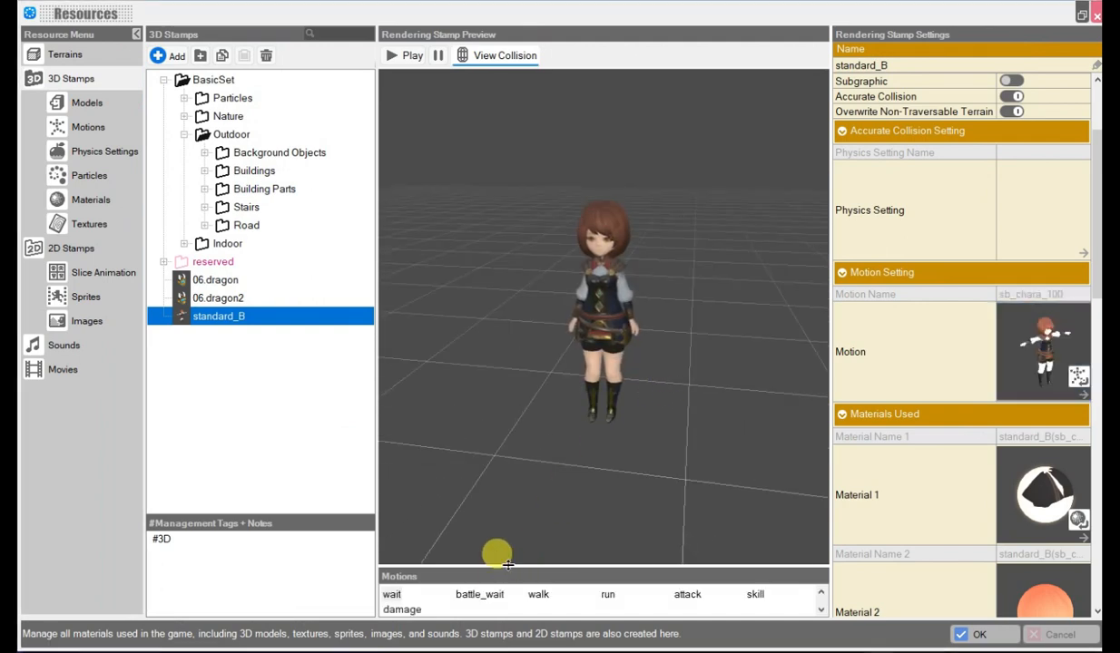
{"action": "left_click", "coordinate": [474, 595]}
{"action": "left_click", "coordinate": [536, 594]}
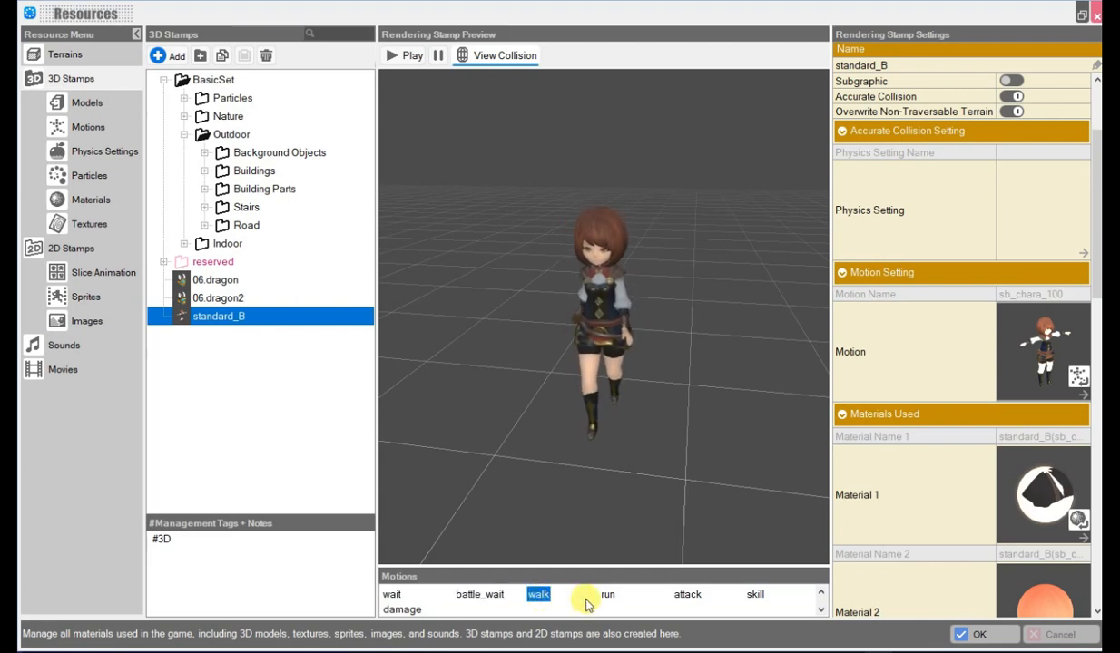
{"action": "left_click", "coordinate": [603, 597]}
{"action": "left_click", "coordinate": [687, 594]}
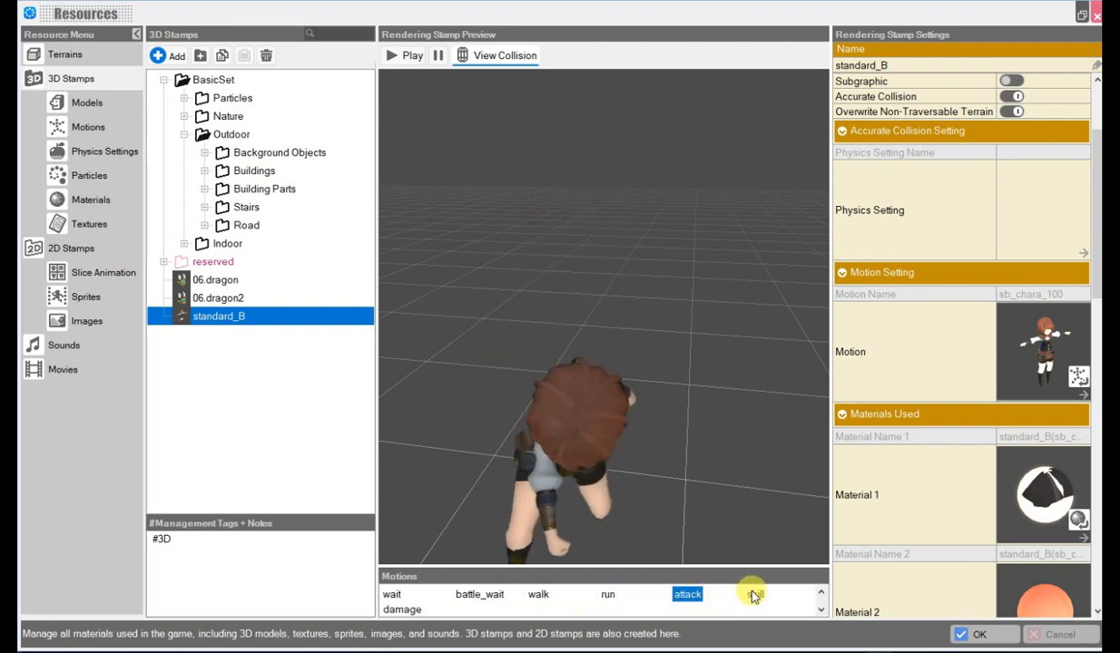
{"action": "left_click", "coordinate": [402, 609]}
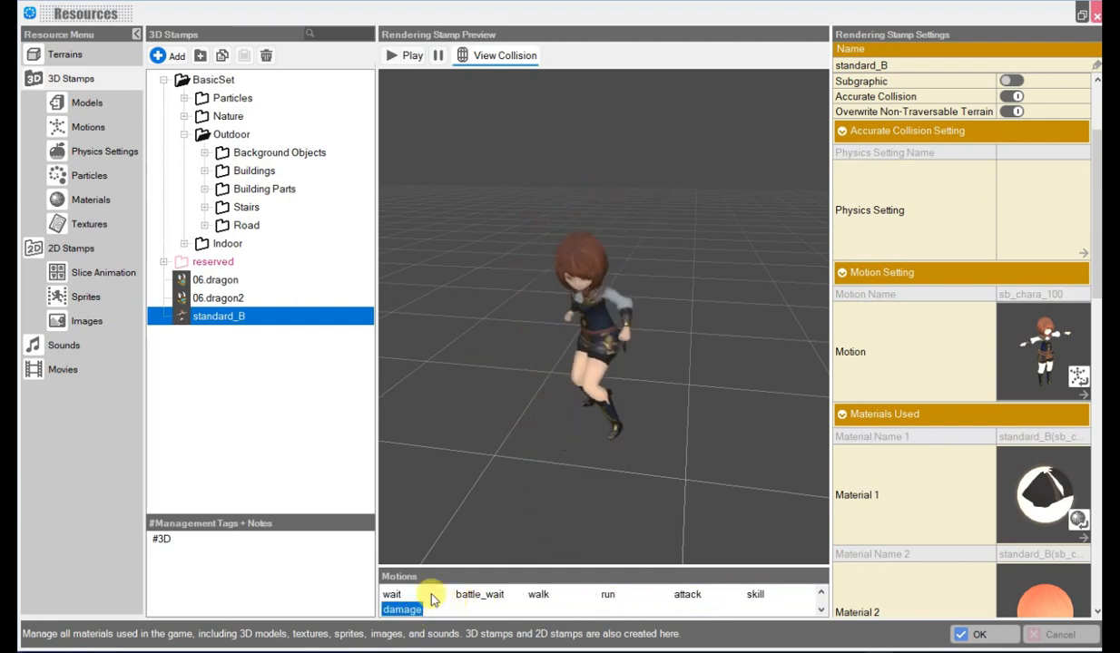
{"action": "left_click_drag", "start_coordinate": [600, 457], "coordinate": [560, 457]}
{"action": "left_click", "coordinate": [399, 595]}
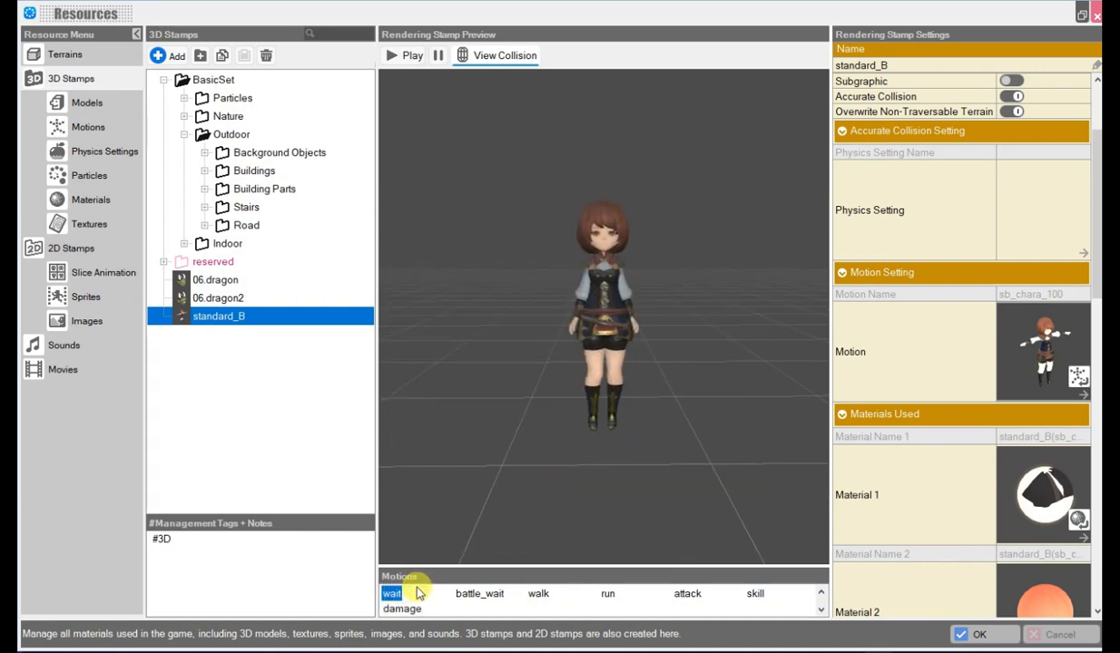
{"action": "left_click_drag", "start_coordinate": [651, 481], "coordinate": [714, 485]}
{"action": "left_click_drag", "start_coordinate": [613, 326], "coordinate": [618, 281]}
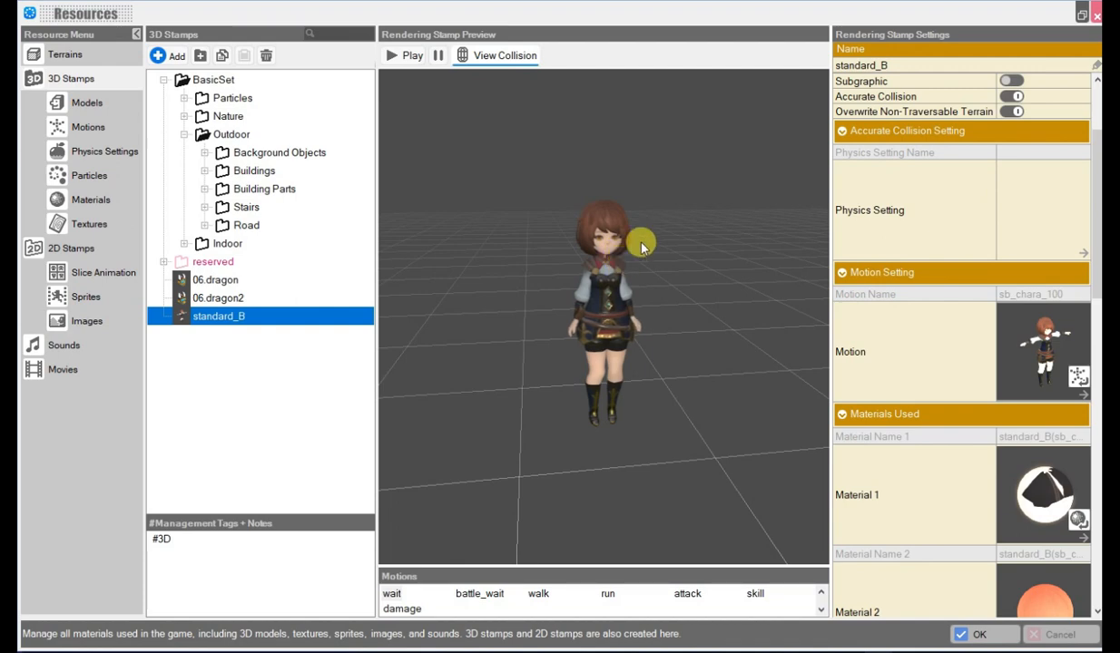
Step: Enable Subgraphic for the standard_B stamp, add a Sub1 entry and widen the subgraphic settings area
{"action": "scroll", "coordinate": [853, 181], "scroll_direction": "up", "scroll_amount": 2}
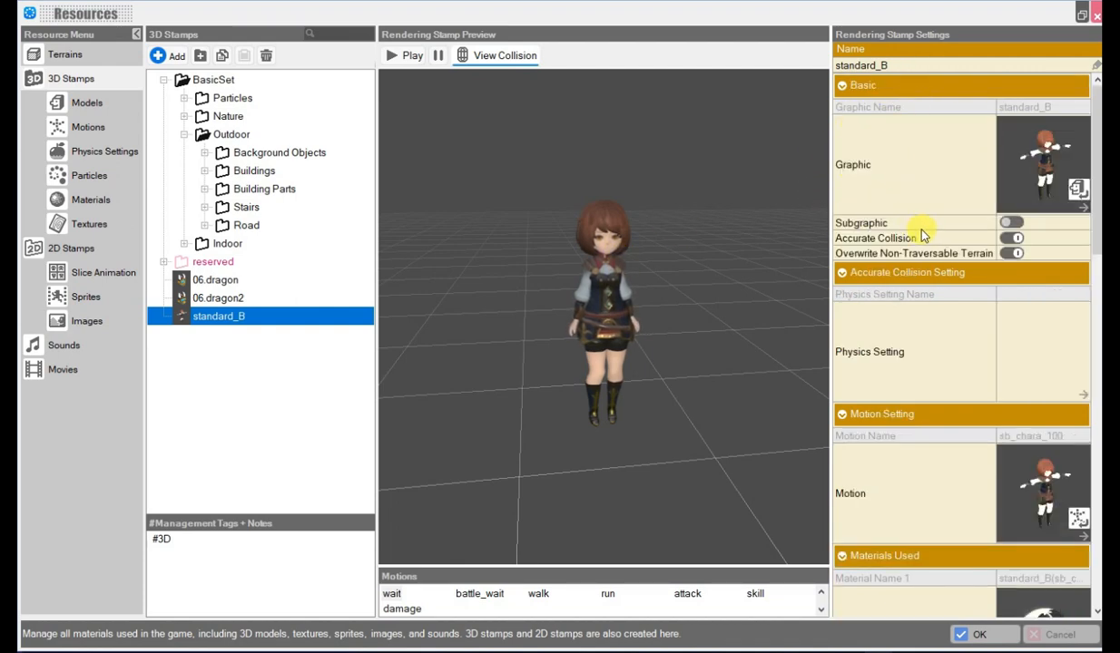
{"action": "left_click", "coordinate": [1012, 224]}
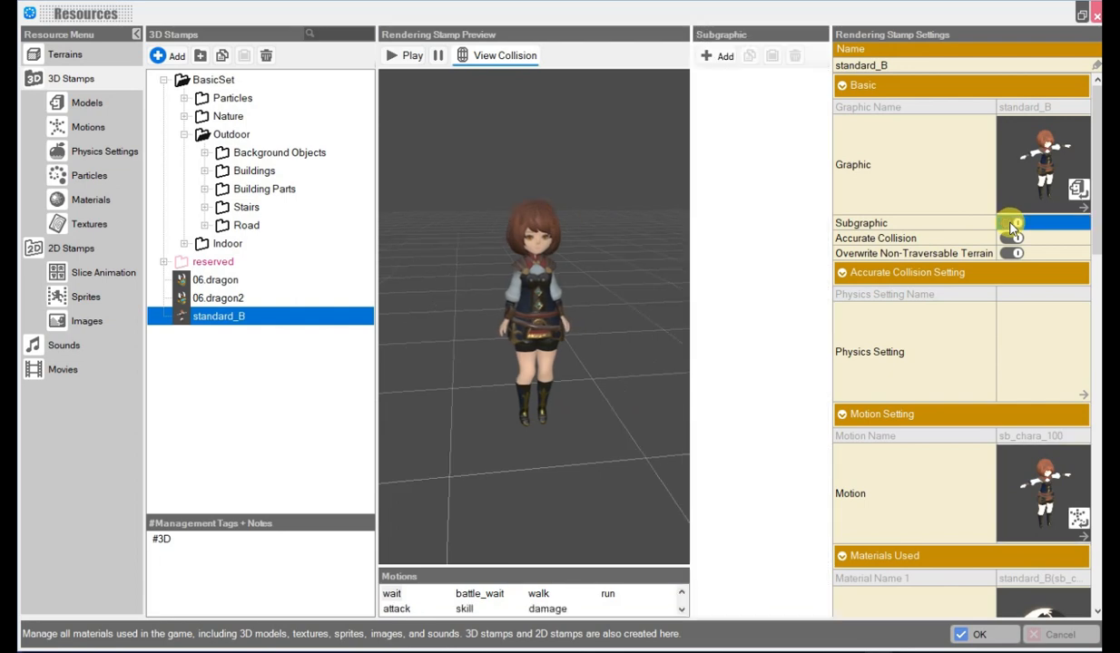
{"action": "left_click_drag", "start_coordinate": [830, 215], "coordinate": [926, 234]}
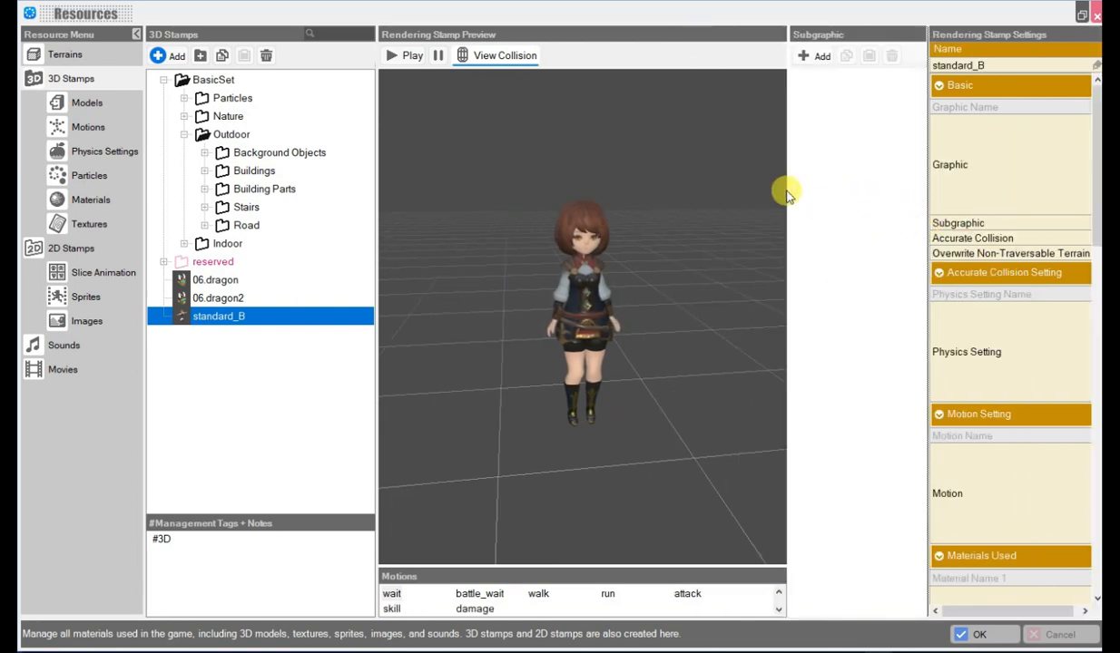
{"action": "left_click_drag", "start_coordinate": [790, 192], "coordinate": [757, 186]}
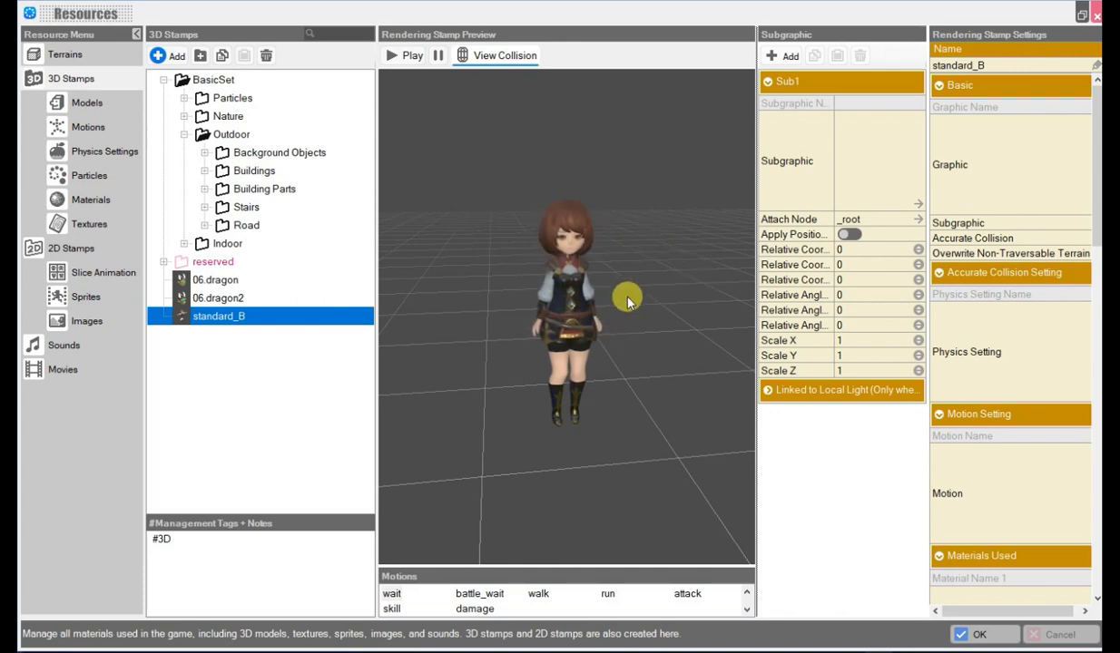
Step: Assign the 06.dragon 3D stamp from the Resource assets as the Sub1 subgraphic of standard_B
{"action": "left_click_drag", "start_coordinate": [600, 261], "coordinate": [556, 232]}
{"action": "left_click_drag", "start_coordinate": [563, 285], "coordinate": [550, 258]}
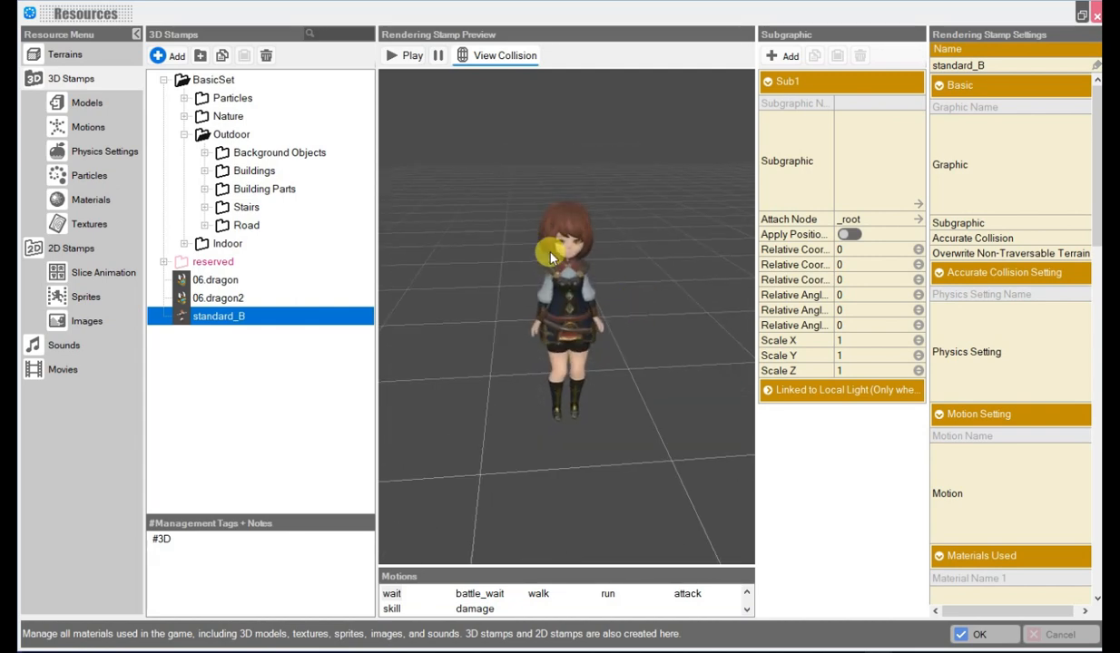
{"action": "left_click", "coordinate": [809, 178]}
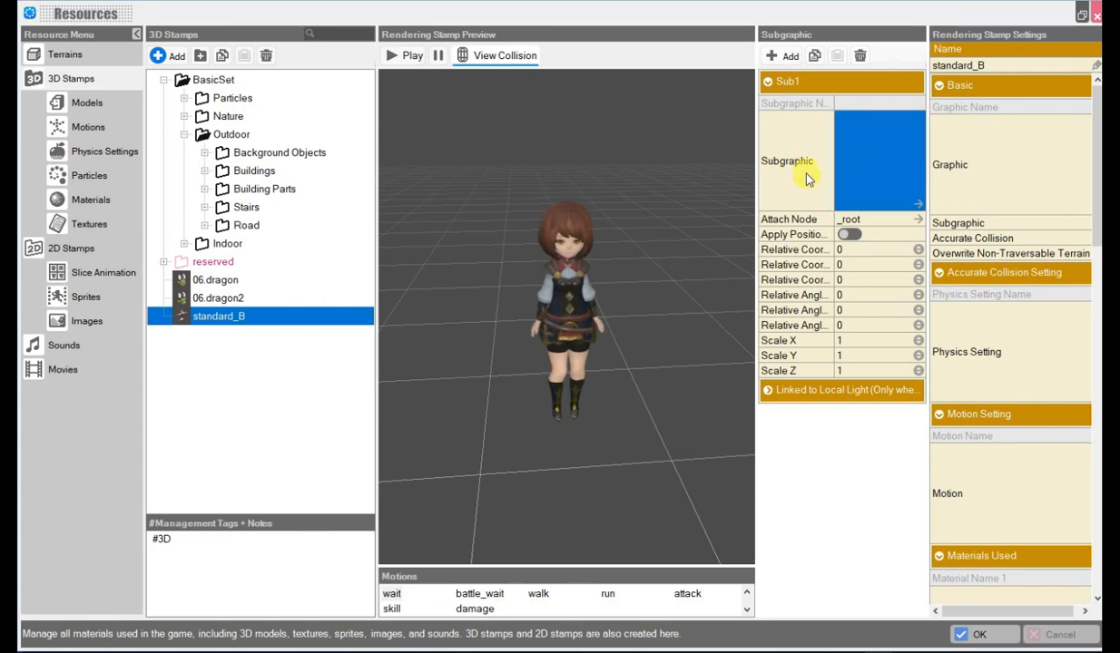
{"action": "left_click", "coordinate": [880, 191]}
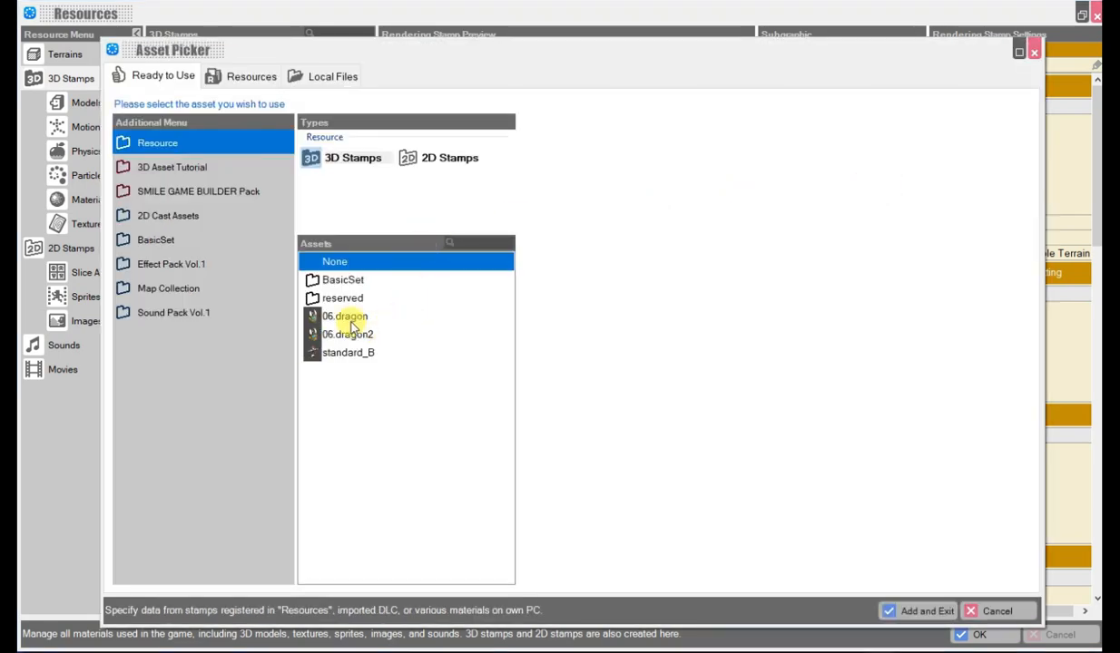
{"action": "left_click", "coordinate": [348, 334]}
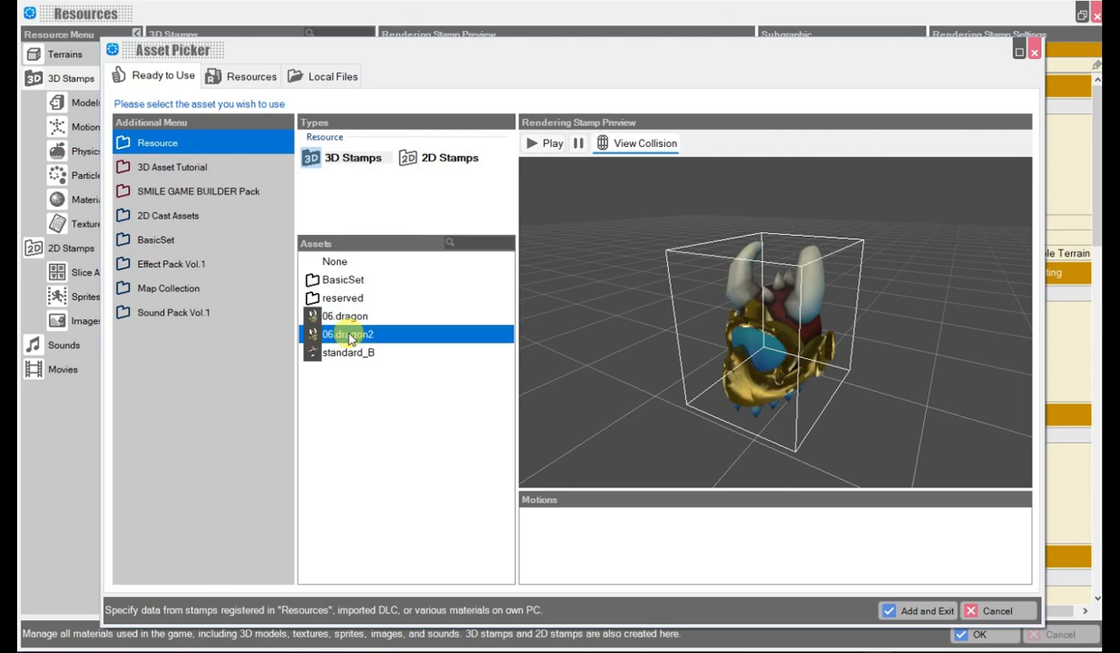
{"action": "left_click", "coordinate": [344, 318]}
{"action": "left_click_drag", "start_coordinate": [647, 351], "coordinate": [755, 369]}
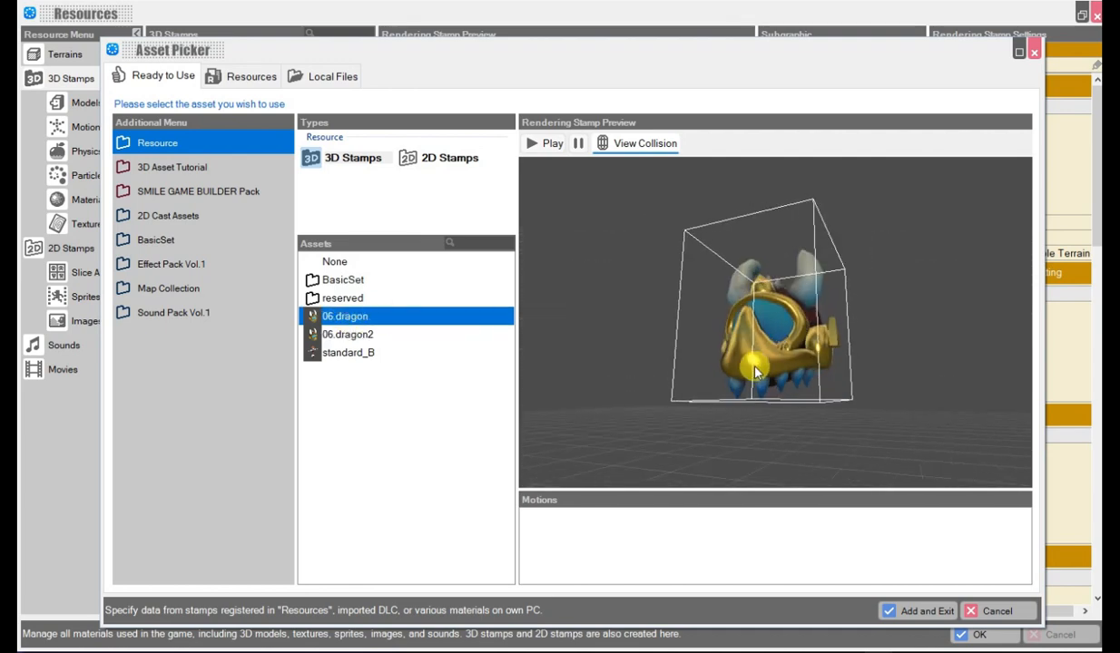
{"action": "left_click", "coordinate": [918, 612]}
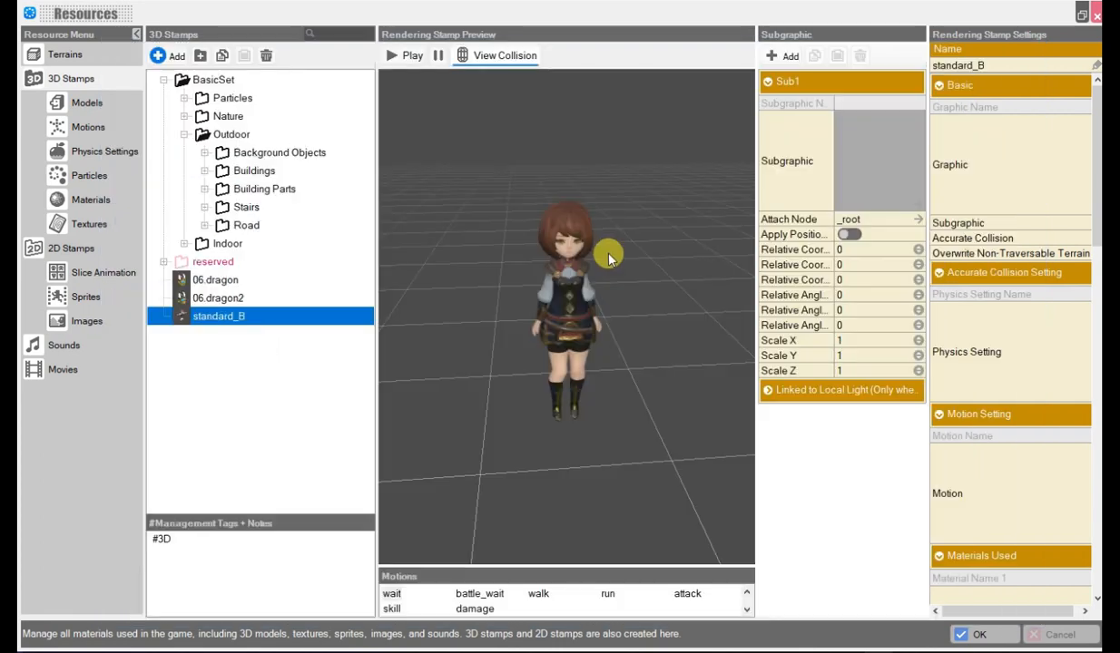
Step: Try the Apply Position option on the helmet subgraphic with the battle_wait motion playing, and switch it back off
{"action": "left_click_drag", "start_coordinate": [607, 240], "coordinate": [633, 252]}
{"action": "scroll", "coordinate": [581, 292], "scroll_direction": "up", "scroll_amount": 5}
{"action": "scroll", "coordinate": [588, 283], "scroll_direction": "down", "scroll_amount": 2}
{"action": "left_click", "coordinate": [844, 237]}
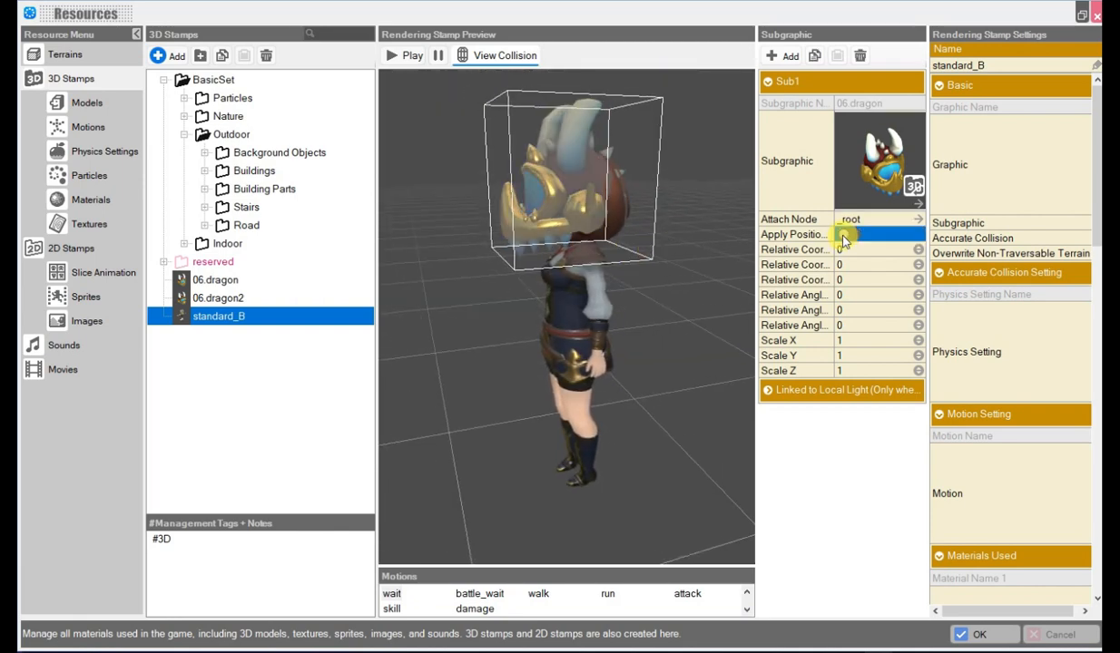
{"action": "mouse_move", "coordinate": [638, 265]}
{"action": "left_mouse_down"}
{"action": "mouse_move", "coordinate": [643, 279]}
{"action": "mouse_move", "coordinate": [647, 266]}
{"action": "left_mouse_up"}
{"action": "left_click", "coordinate": [479, 593]}
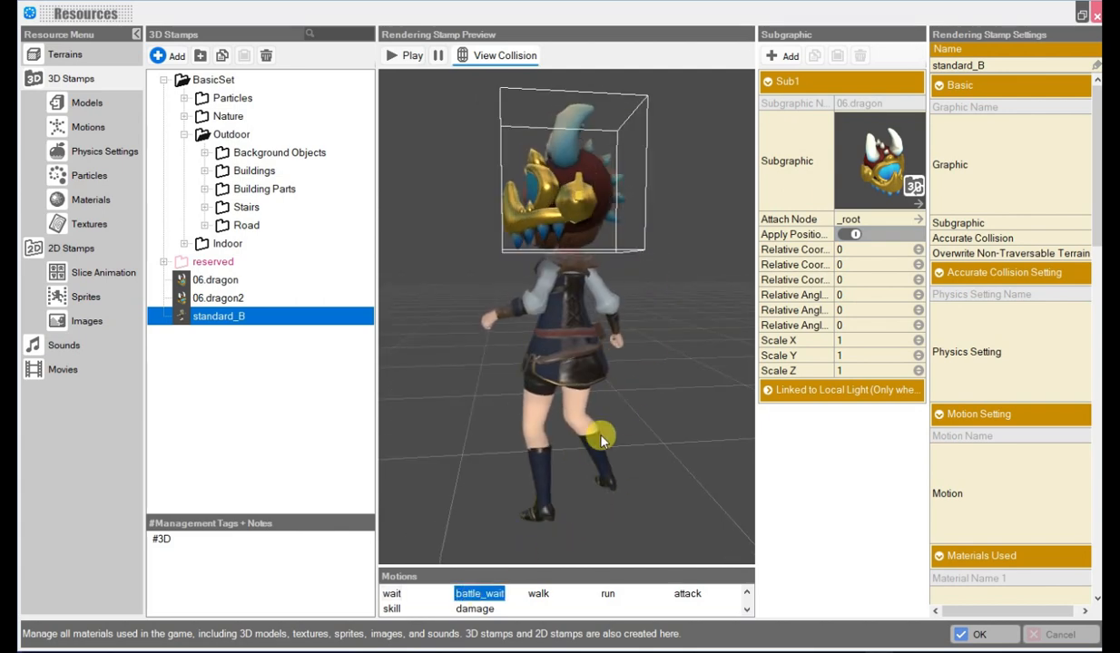
{"action": "left_click", "coordinate": [844, 235]}
Step: Preview the walk, run and battle_wait motions with the helmet attached to the _root node to check how it follows
{"action": "left_click_drag", "start_coordinate": [640, 309], "coordinate": [702, 320]}
{"action": "left_click", "coordinate": [821, 220]}
{"action": "left_click_drag", "start_coordinate": [585, 326], "coordinate": [623, 490]}
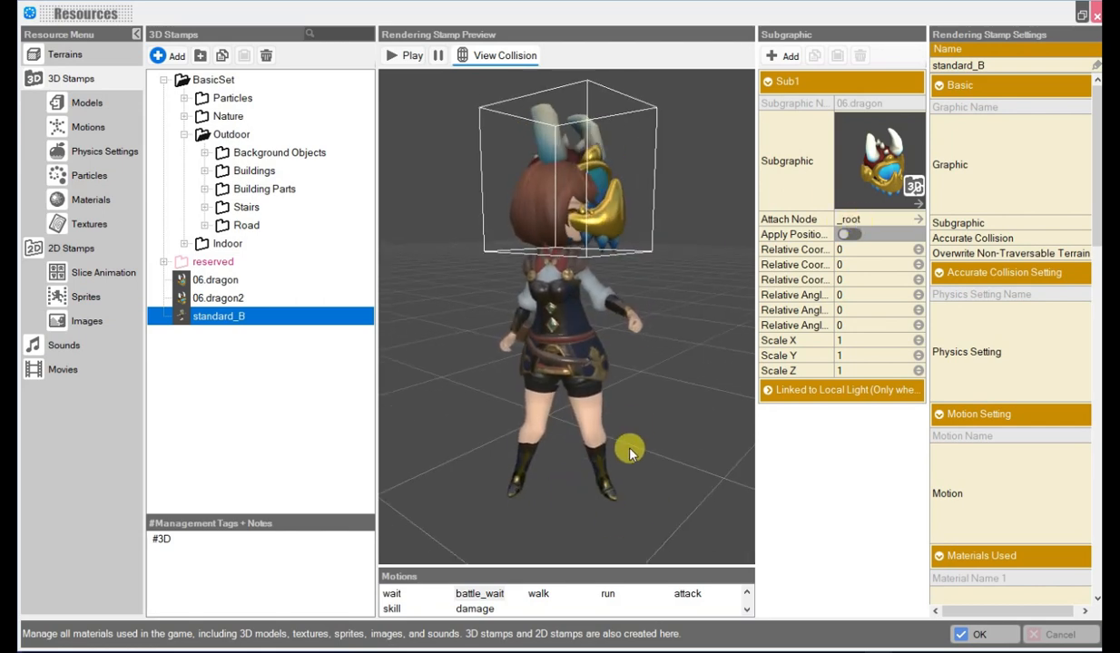
{"action": "left_click_drag", "start_coordinate": [630, 451], "coordinate": [588, 333]}
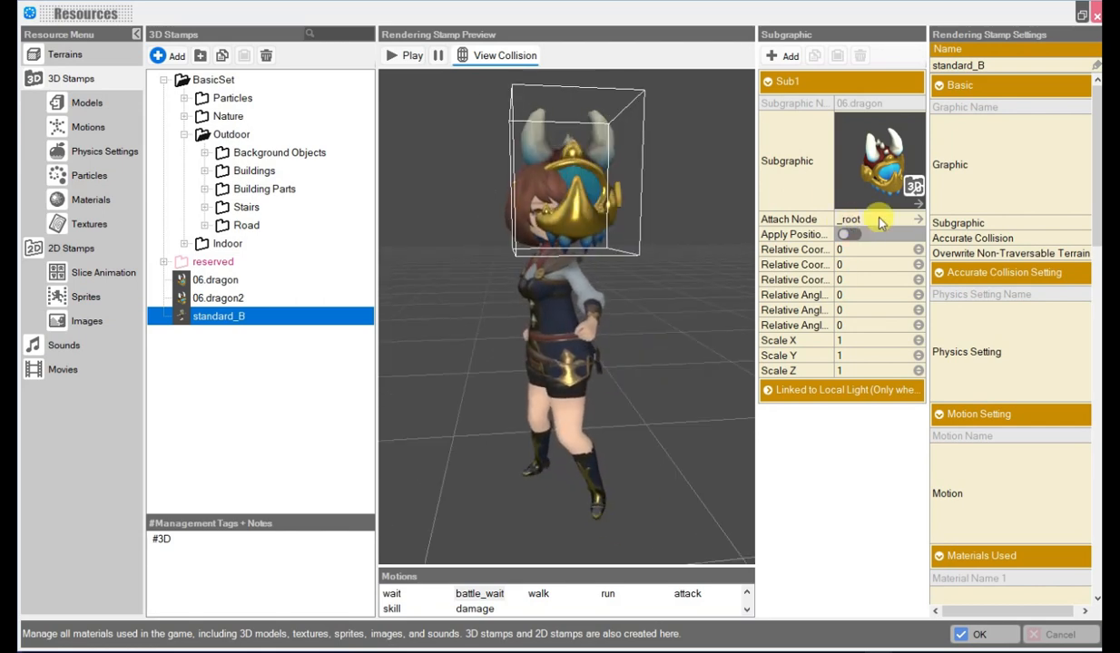
{"action": "left_click", "coordinate": [539, 594]}
{"action": "left_click", "coordinate": [608, 595]}
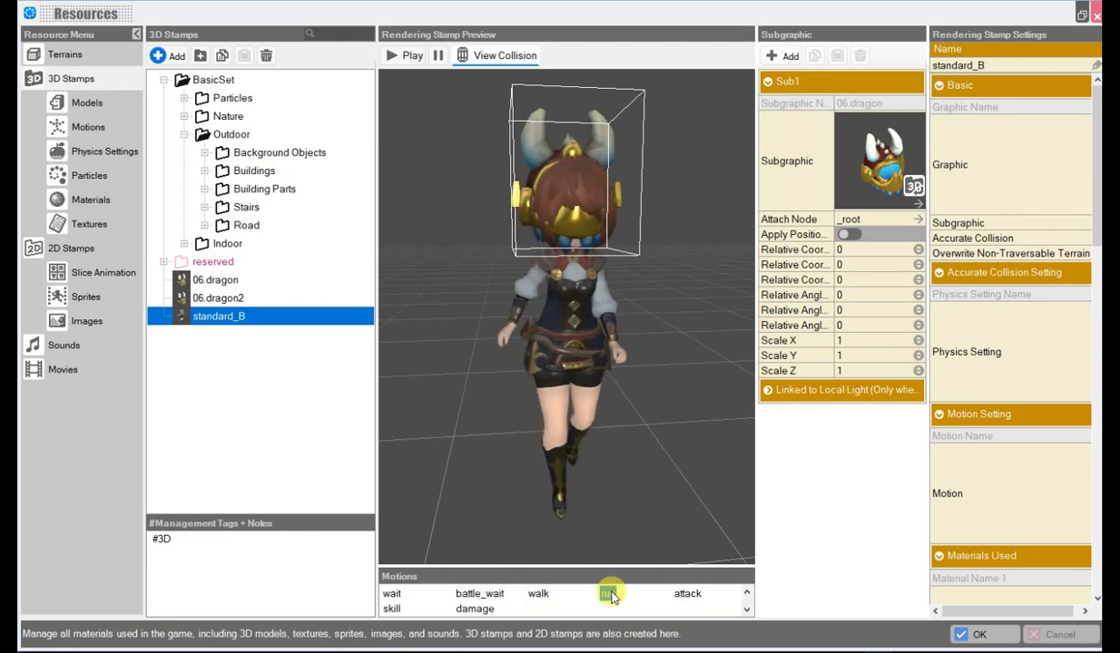
{"action": "left_click", "coordinate": [478, 594]}
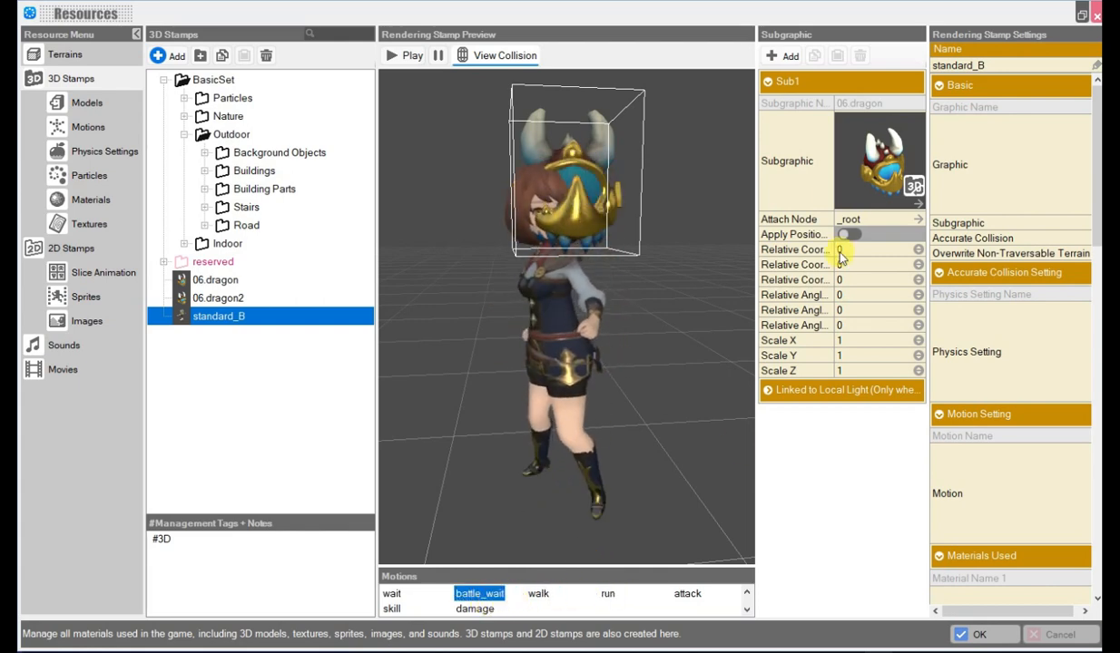
Step: Set the Sub1 helmet's Attach Node to the head bone
{"action": "left_click", "coordinate": [909, 220]}
{"action": "left_click_drag", "start_coordinate": [529, 178], "coordinate": [745, 210]}
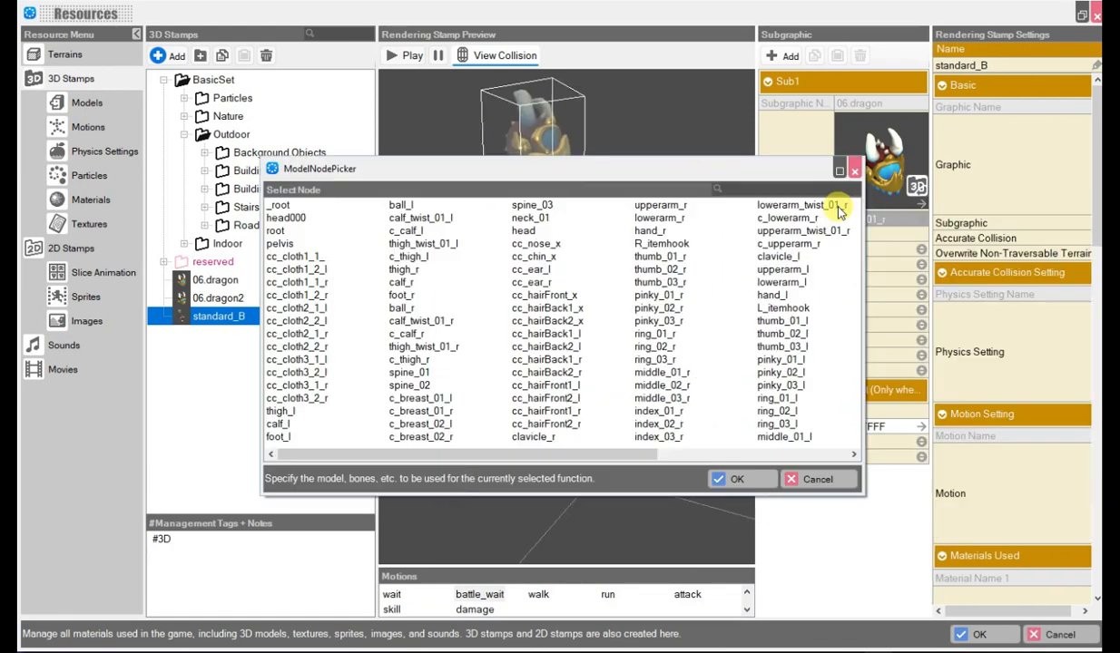
{"action": "left_click", "coordinate": [523, 231]}
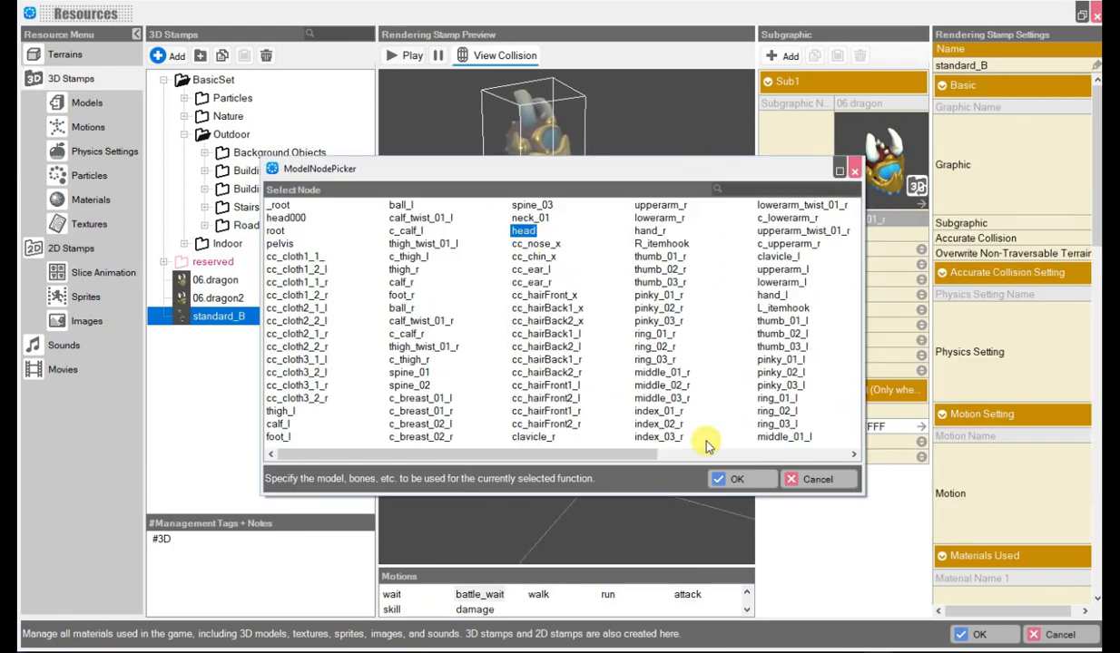
{"action": "left_click", "coordinate": [737, 479]}
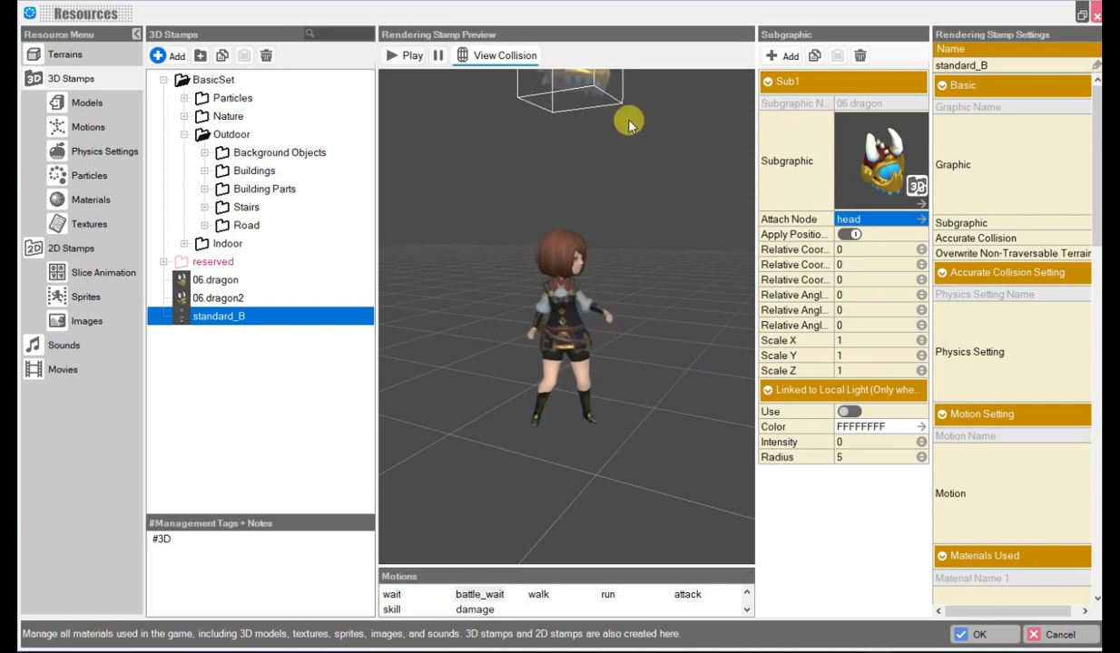
Step: Lower the helmet toward the character's head by setting its vertical relative coordinate (Y) to -1
{"action": "middle_click_drag", "start_coordinate": [657, 206], "coordinate": [647, 228]}
{"action": "scroll", "coordinate": [645, 231], "scroll_direction": "down", "scroll_amount": 1}
{"action": "scroll", "coordinate": [645, 233], "scroll_direction": "down", "scroll_amount": 1}
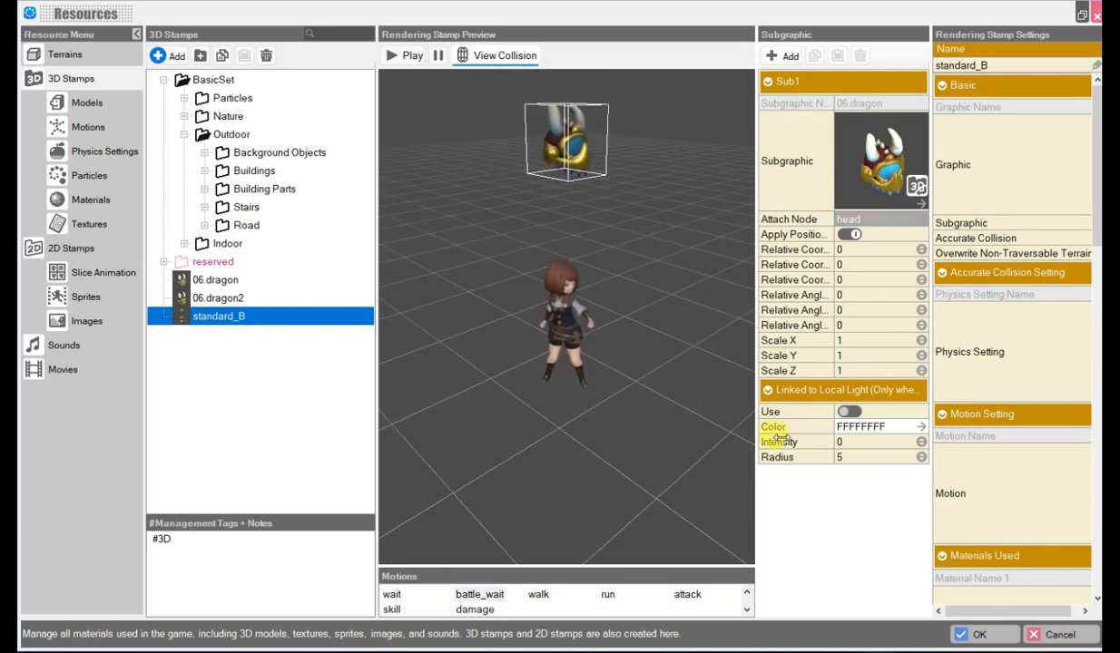
{"action": "scroll", "coordinate": [621, 290], "scroll_direction": "up", "scroll_amount": 1}
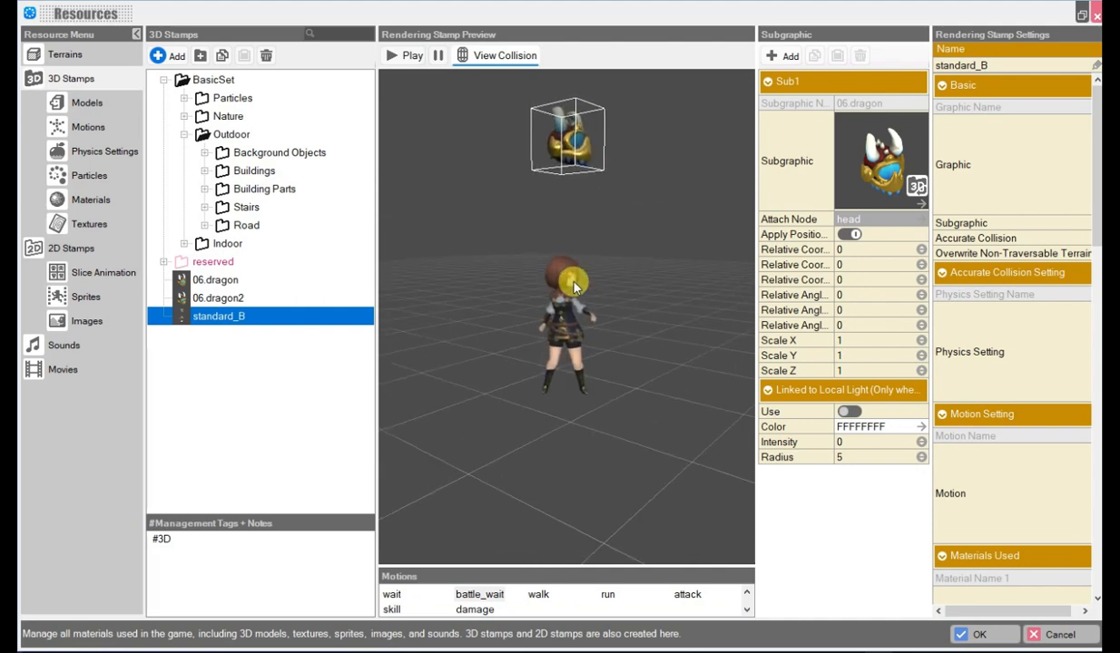
{"action": "mouse_move", "coordinate": [618, 286]}
{"action": "right_mouse_down"}
{"action": "mouse_move", "coordinate": [578, 298]}
{"action": "mouse_move", "coordinate": [600, 330]}
{"action": "mouse_move", "coordinate": [620, 299]}
{"action": "right_mouse_up"}
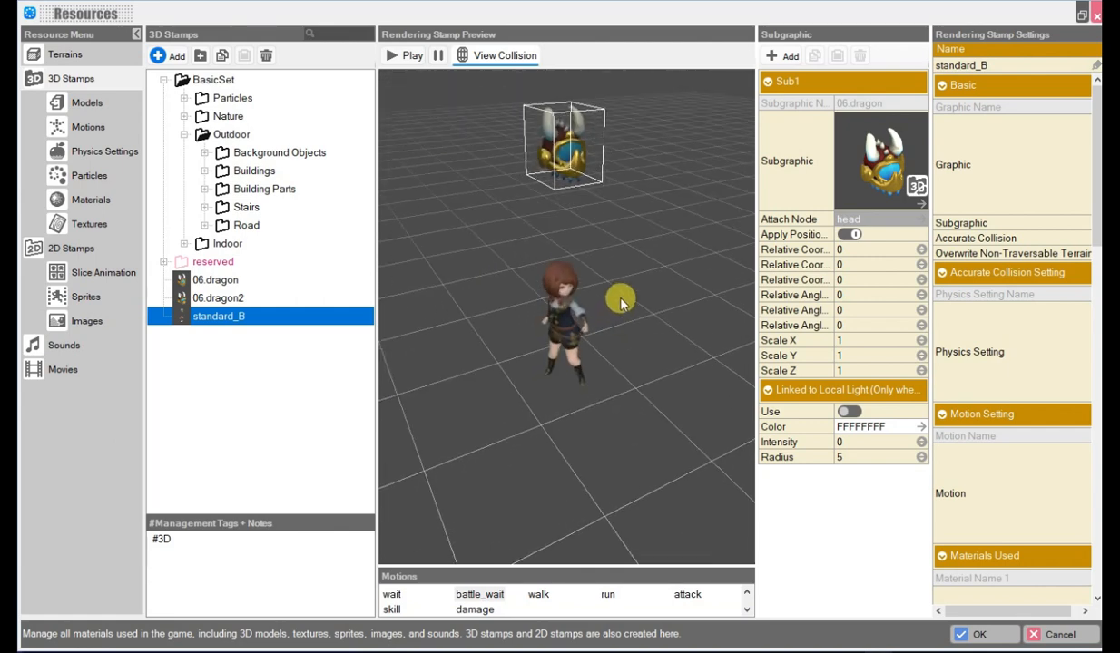
{"action": "left_click", "coordinate": [854, 325]}
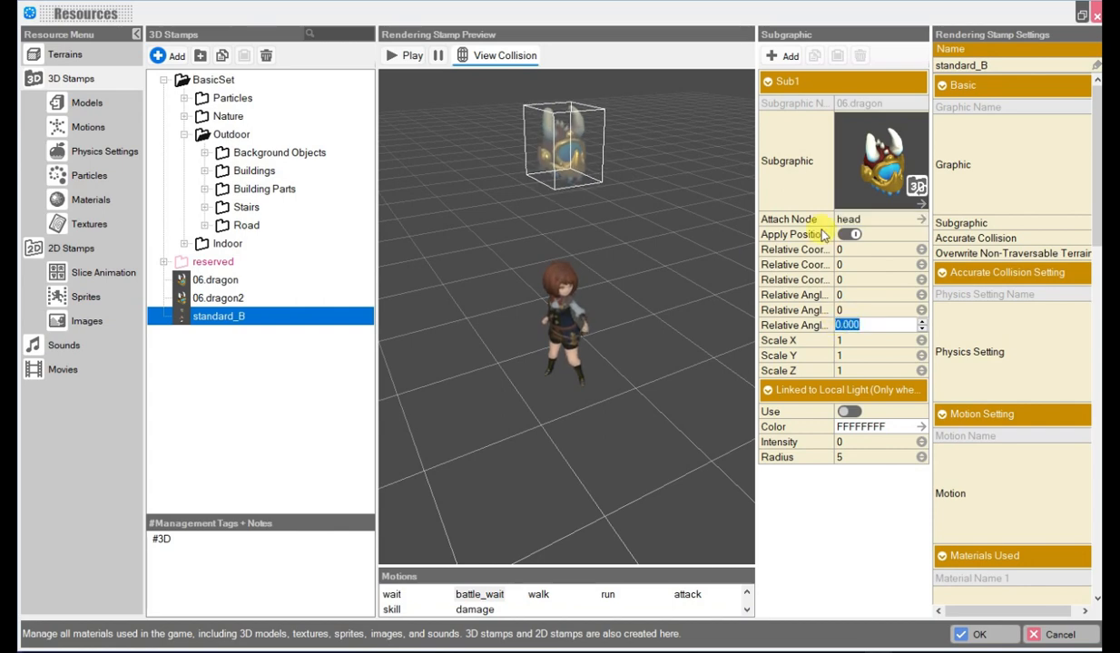
{"action": "left_click", "coordinate": [842, 265]}
{"action": "key", "text": "Return"}
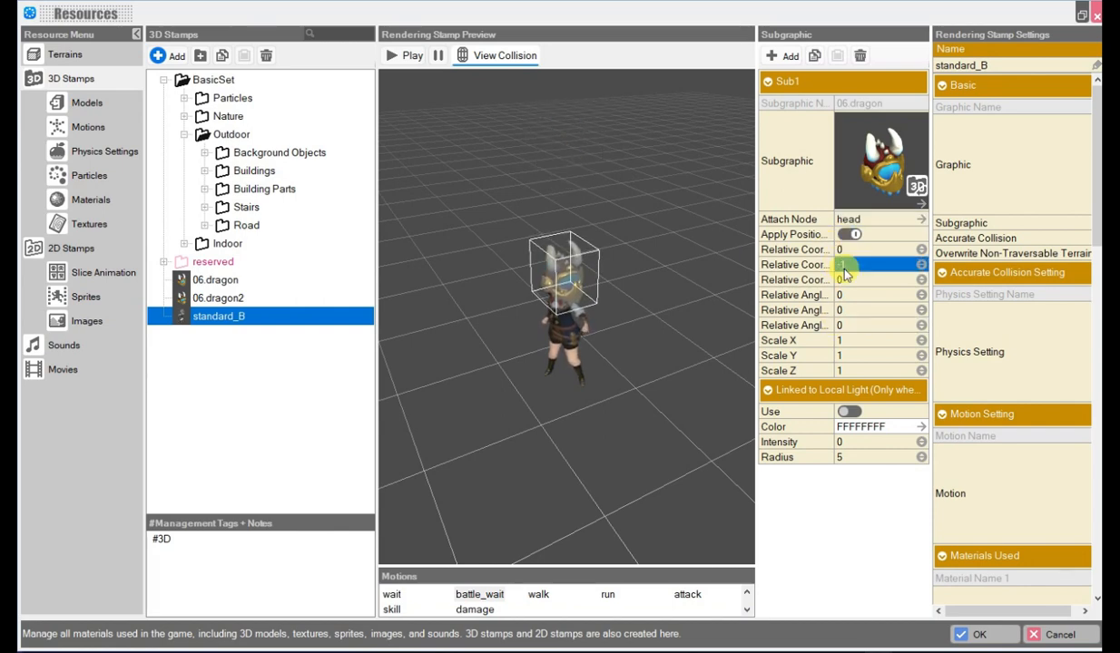
Step: Try a vertical relative coordinate (Y) of -1.2 for the helmet and check the fit around the head
{"action": "right_click_drag", "start_coordinate": [662, 310], "coordinate": [634, 326]}
{"action": "scroll", "coordinate": [685, 345], "scroll_direction": "up", "scroll_amount": 5}
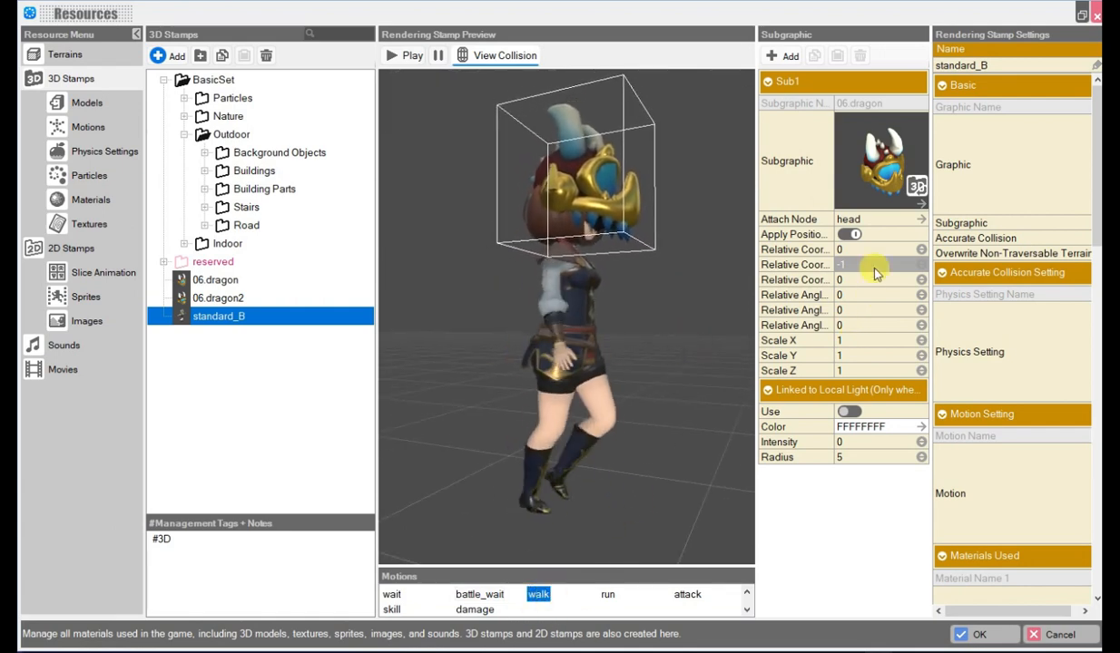
{"action": "left_click", "coordinate": [845, 265]}
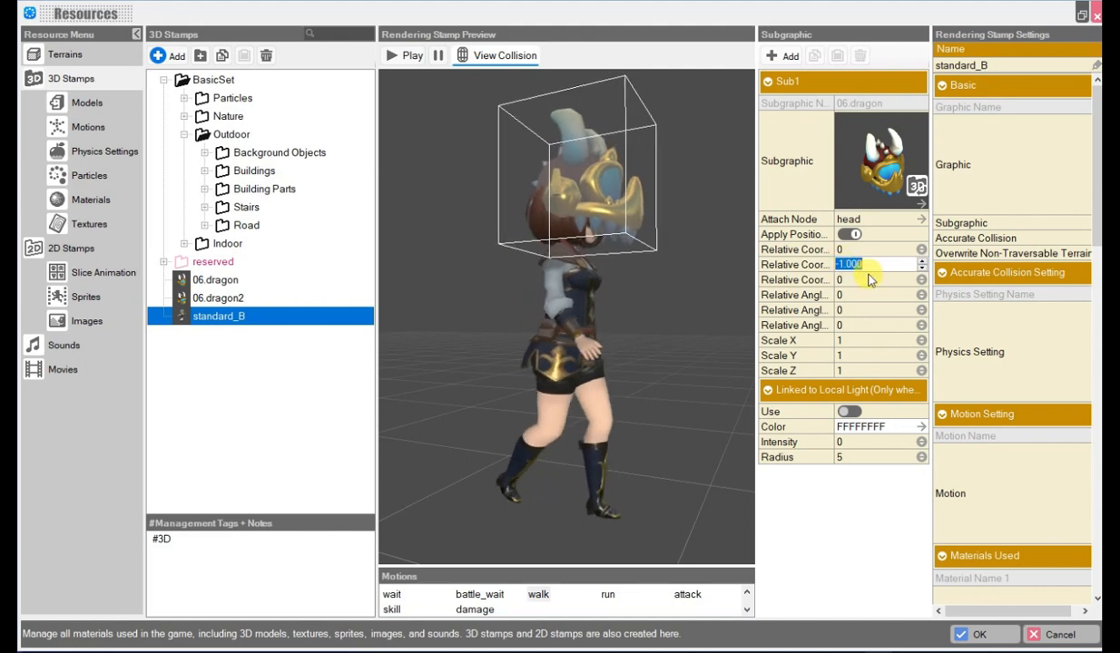
{"action": "left_click_drag", "start_coordinate": [868, 263], "coordinate": [840, 264]}
{"action": "type", "text": "1.2"}
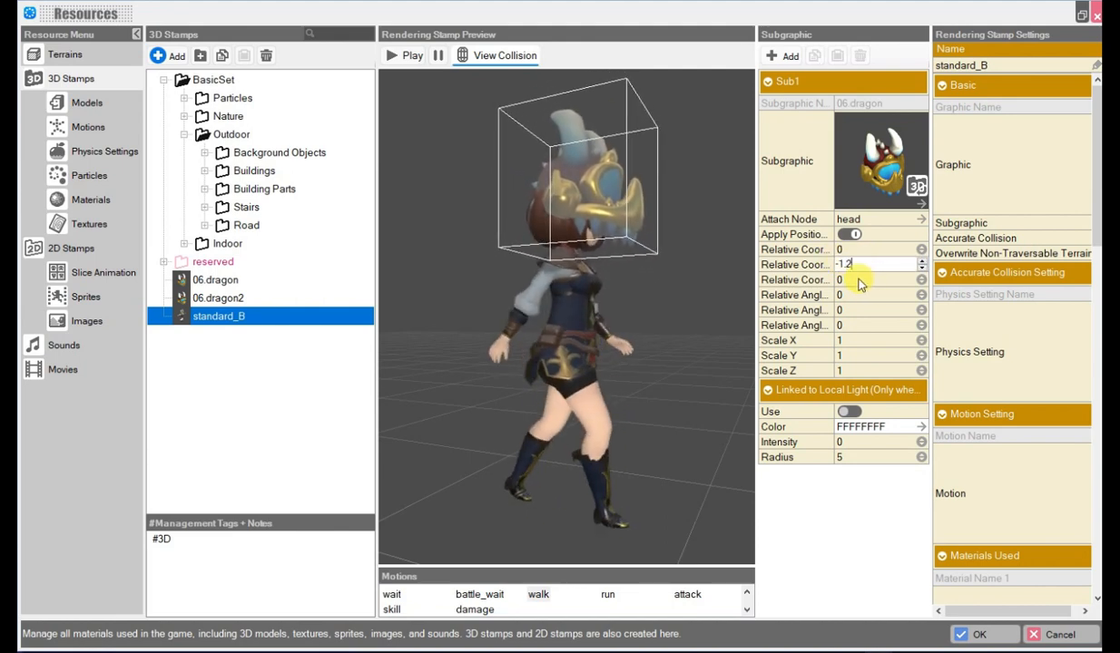
{"action": "key", "text": "Return"}
Step: Set the helmet's vertical relative coordinate (Y) to -1.05 and check its fit on the walking character
{"action": "left_click", "coordinate": [853, 265]}
{"action": "left_click_drag", "start_coordinate": [847, 264], "coordinate": [885, 269]}
{"action": "type", "text": "05"}
{"action": "key", "text": "Return"}
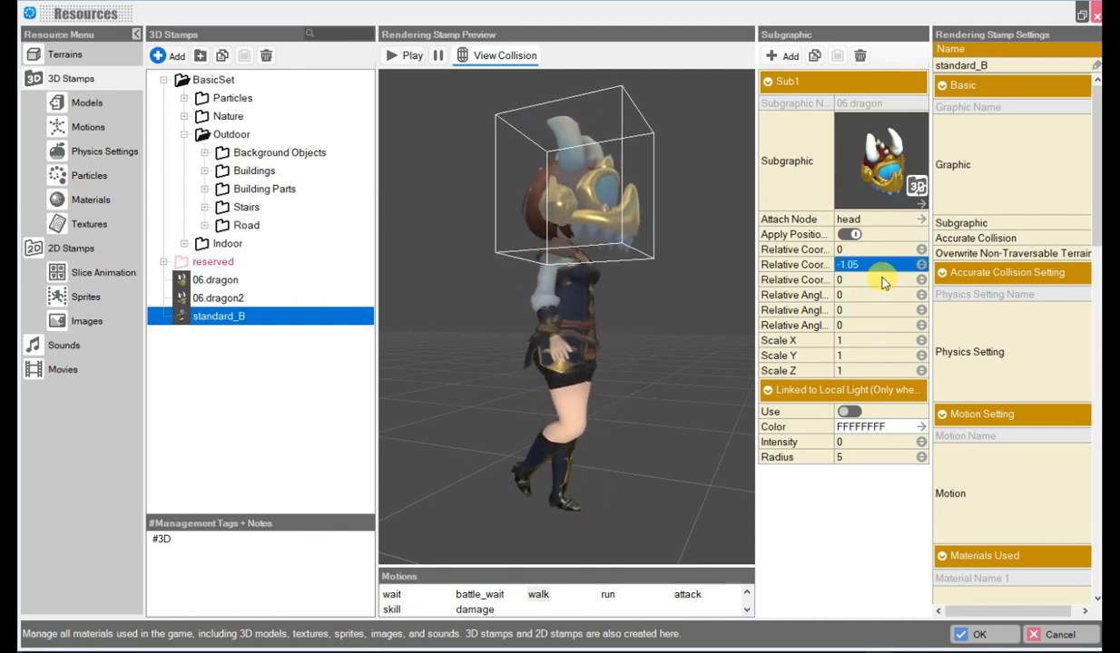
{"action": "mouse_move", "coordinate": [611, 328]}
{"action": "left_mouse_down"}
{"action": "mouse_move", "coordinate": [665, 334]}
{"action": "mouse_move", "coordinate": [613, 332]}
{"action": "left_mouse_up"}
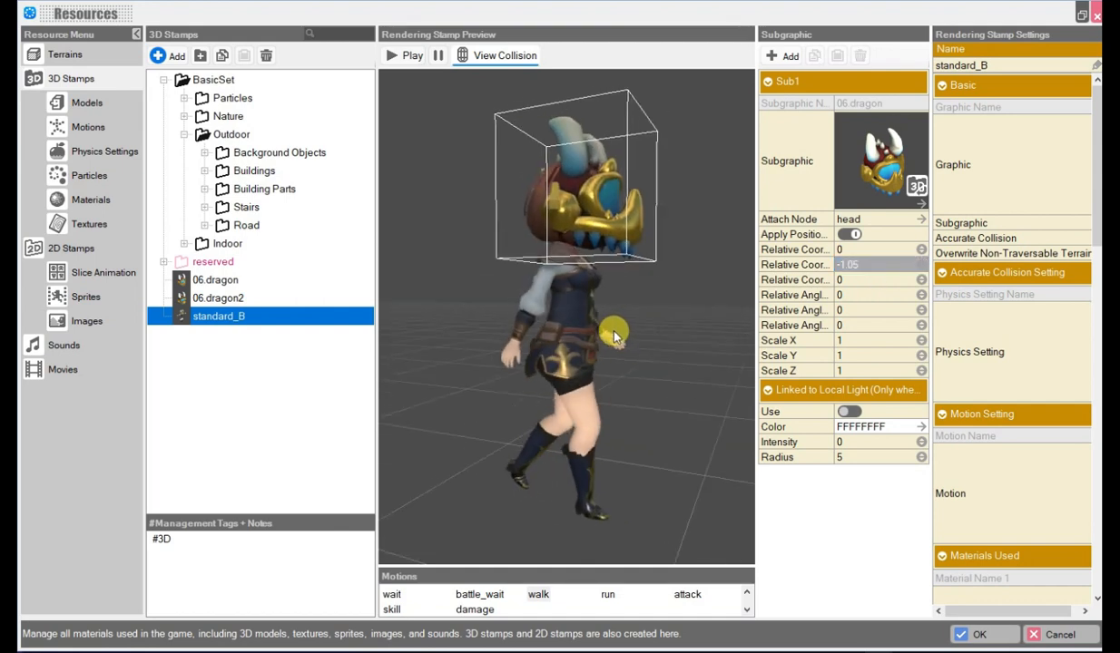
Step: Fine-tune the helmet to a vertical relative coordinate (Y) of -1.08 and a scale of 1.02 on all axes, check it in motion, and save the resources
{"action": "left_click", "coordinate": [849, 264]}
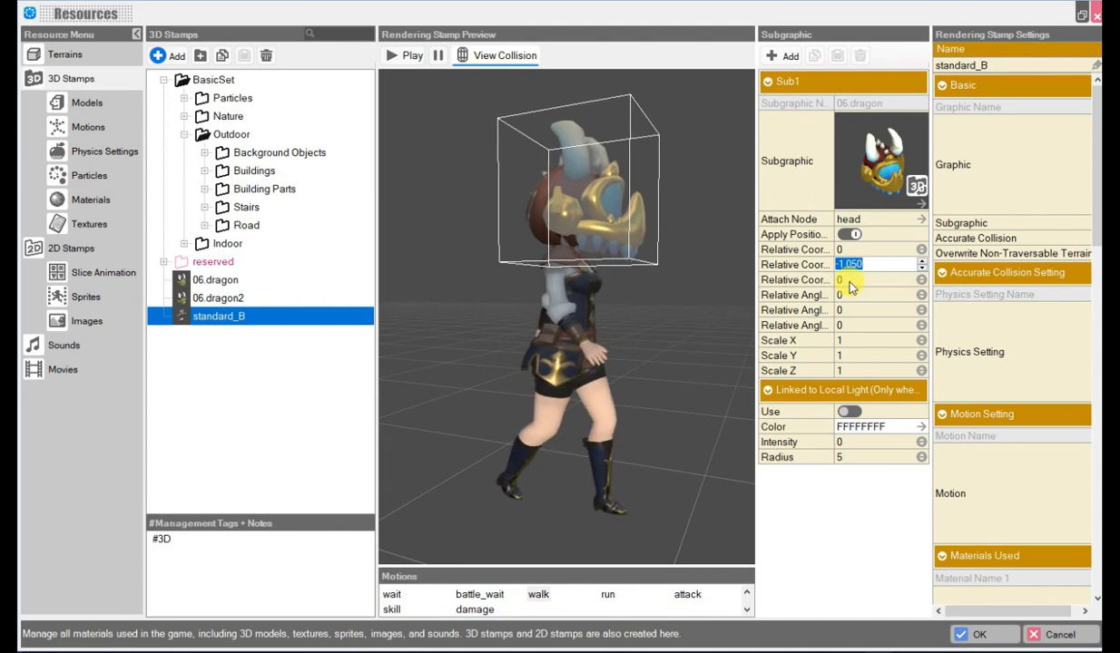
{"action": "left_click_drag", "start_coordinate": [630, 305], "coordinate": [697, 305]}
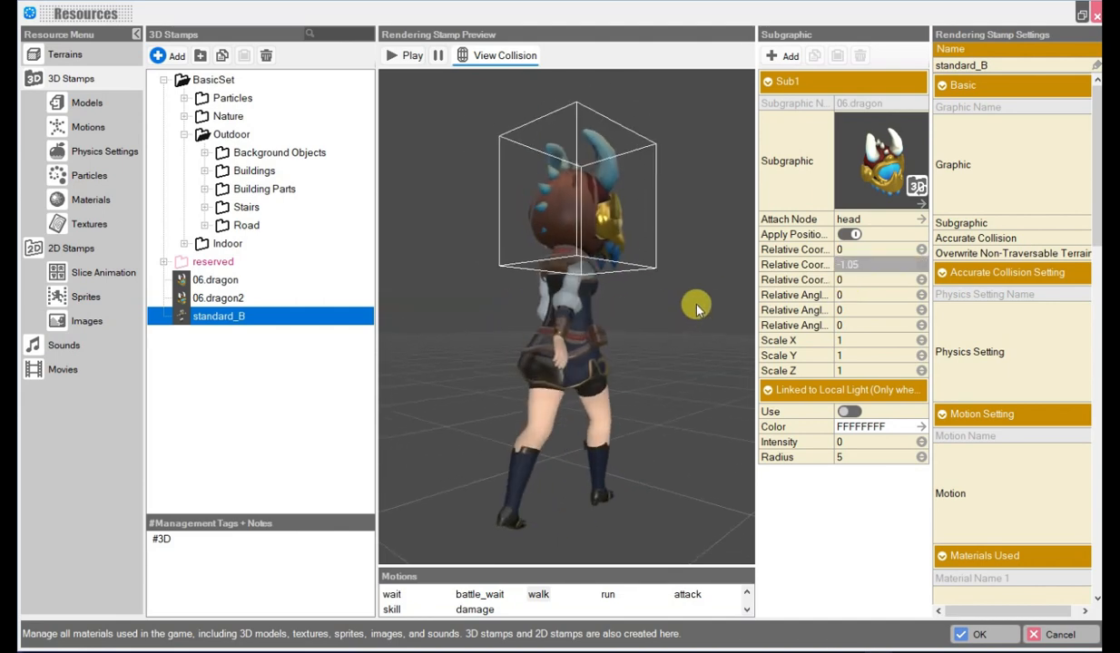
{"action": "left_click", "coordinate": [607, 594]}
{"action": "mouse_move", "coordinate": [595, 457]}
{"action": "left_mouse_down"}
{"action": "mouse_move", "coordinate": [540, 441]}
{"action": "mouse_move", "coordinate": [507, 458]}
{"action": "mouse_move", "coordinate": [577, 458]}
{"action": "left_mouse_up"}
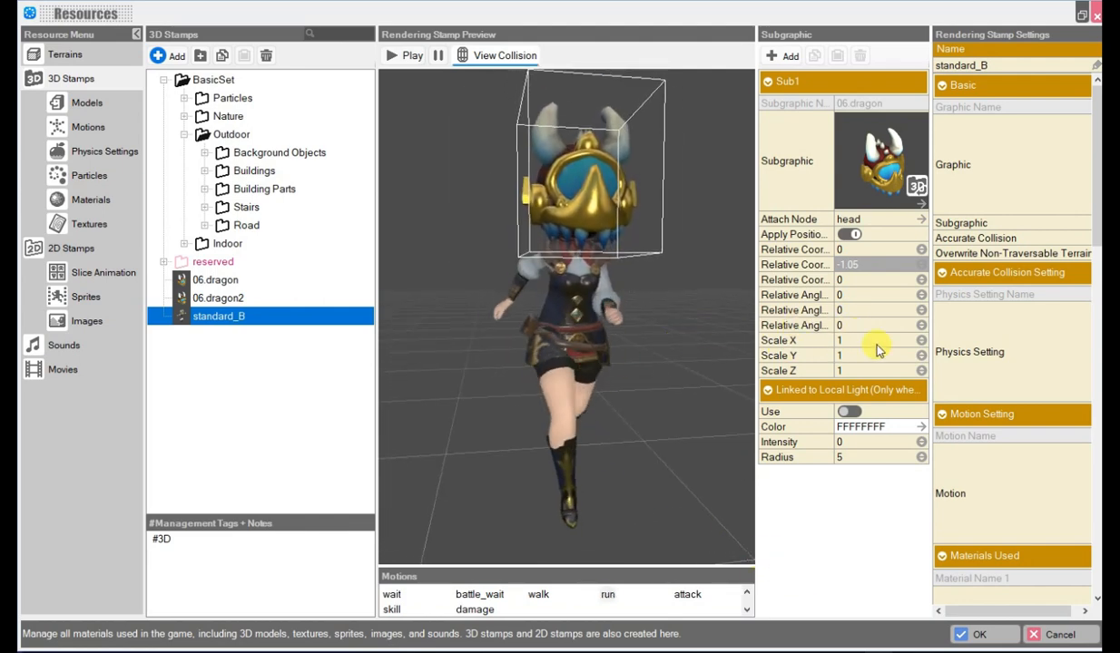
{"action": "left_click_drag", "start_coordinate": [643, 360], "coordinate": [671, 375]}
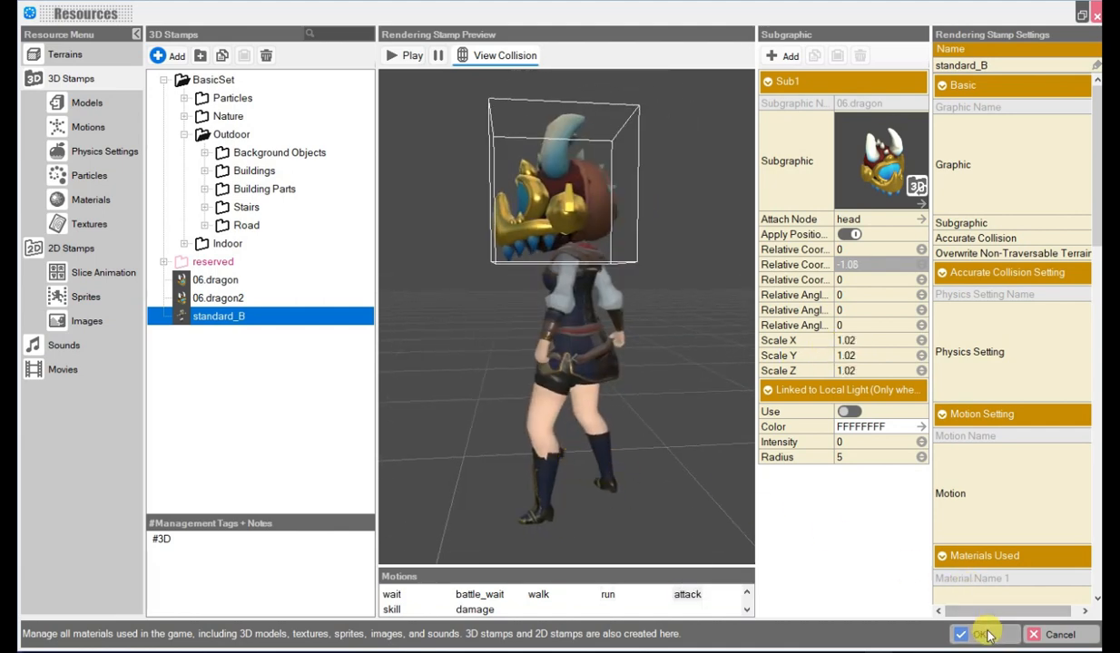
{"action": "left_click", "coordinate": [986, 634]}
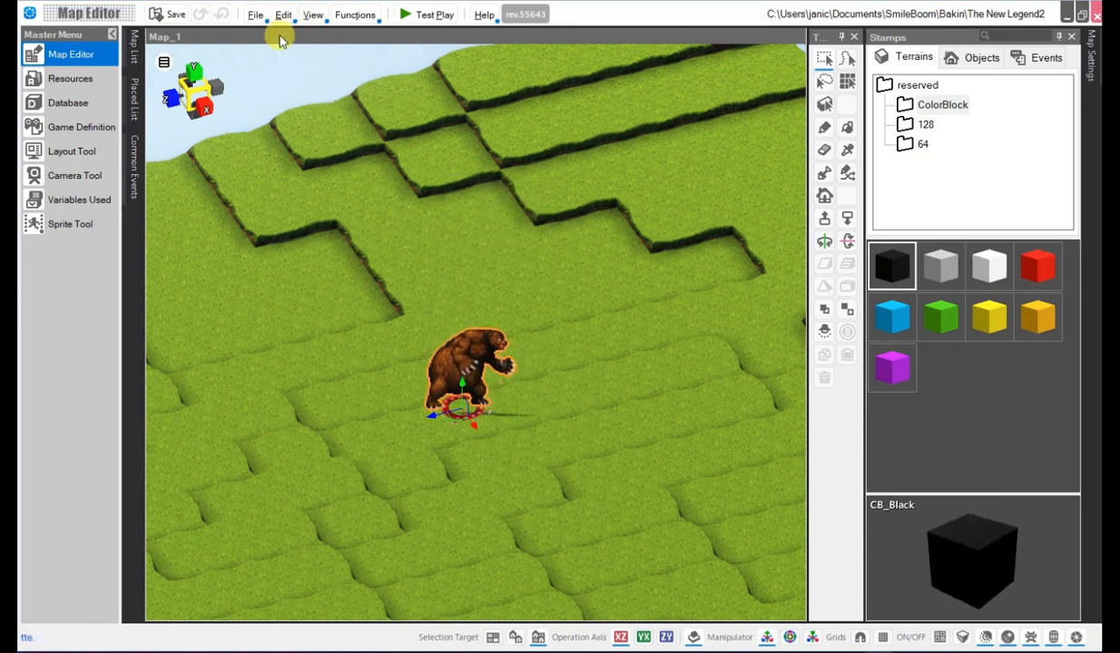
Step: Add a new cast to the database from the standard_B 3D stamp and save the database
{"action": "left_click", "coordinate": [70, 79]}
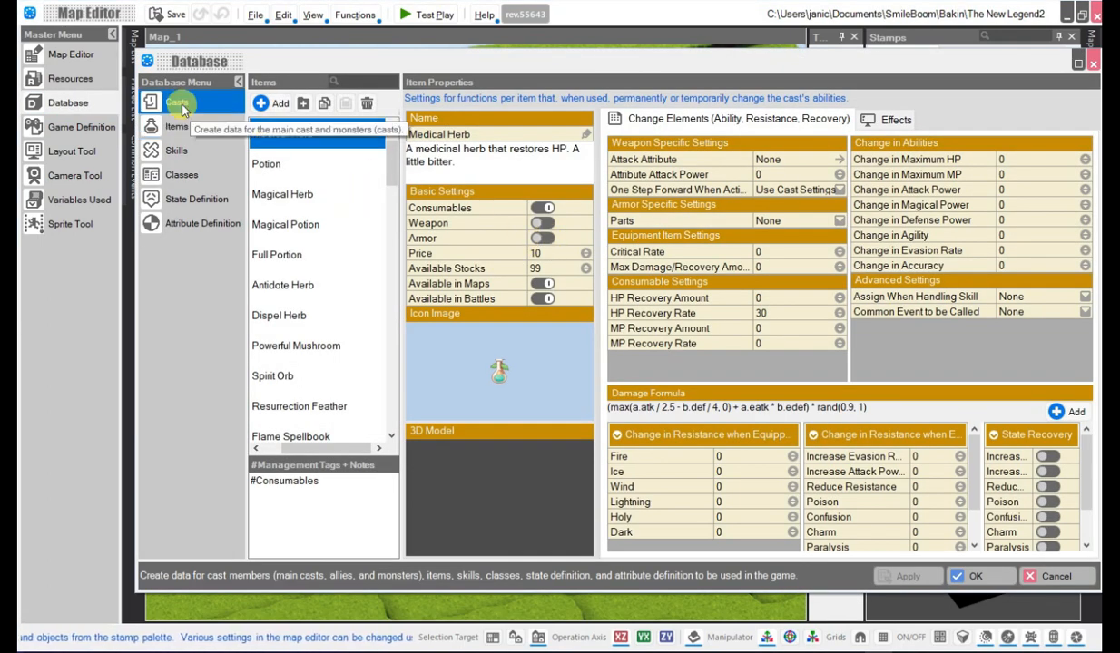
{"action": "left_click", "coordinate": [179, 105]}
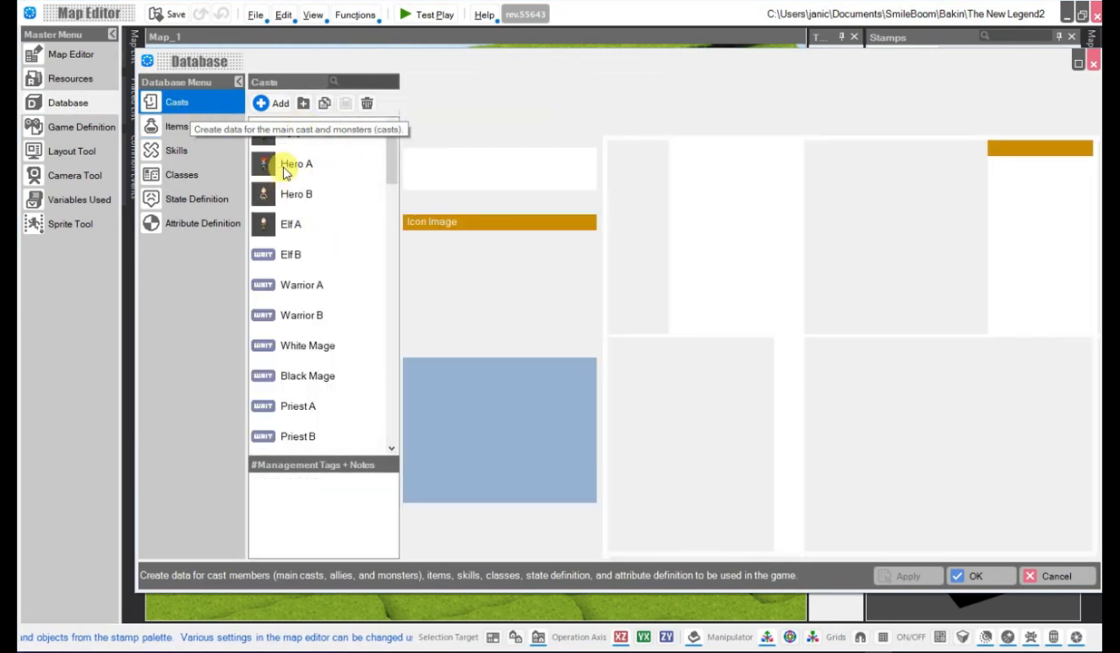
{"action": "scroll", "coordinate": [319, 283], "scroll_direction": "down", "scroll_amount": 10}
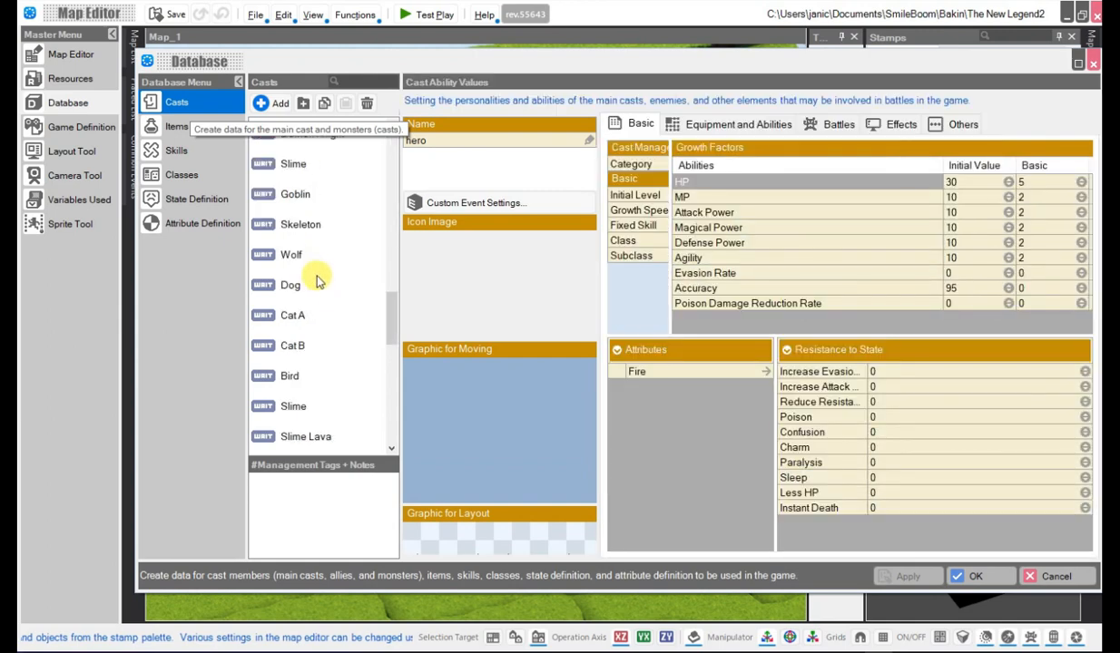
{"action": "scroll", "coordinate": [319, 280], "scroll_direction": "down", "scroll_amount": 1}
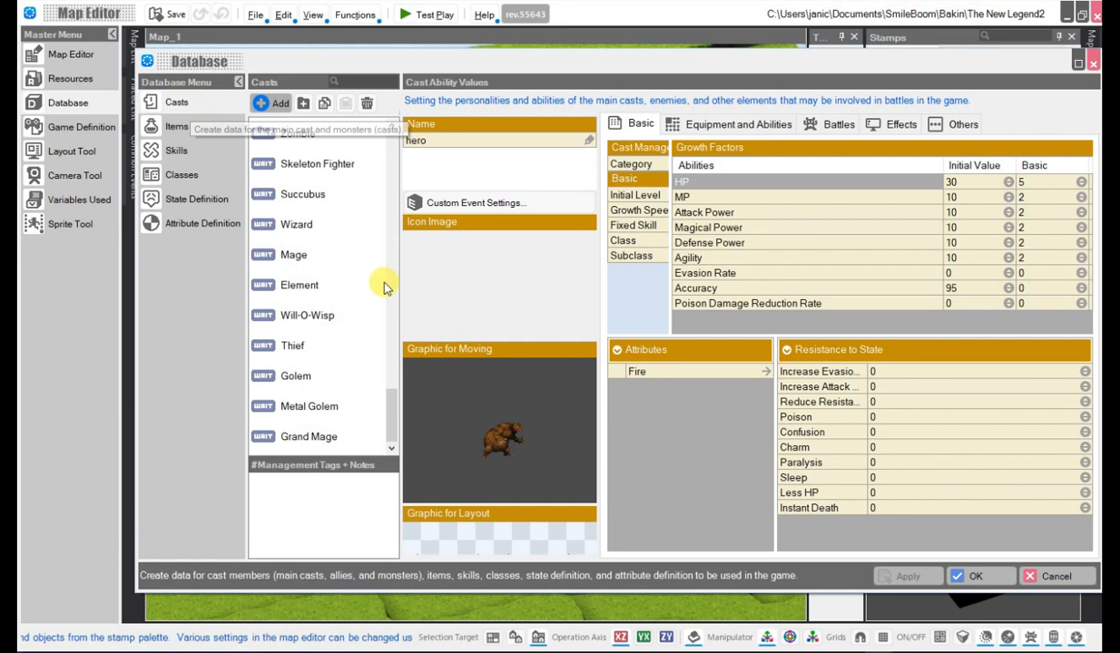
{"action": "left_click", "coordinate": [274, 104]}
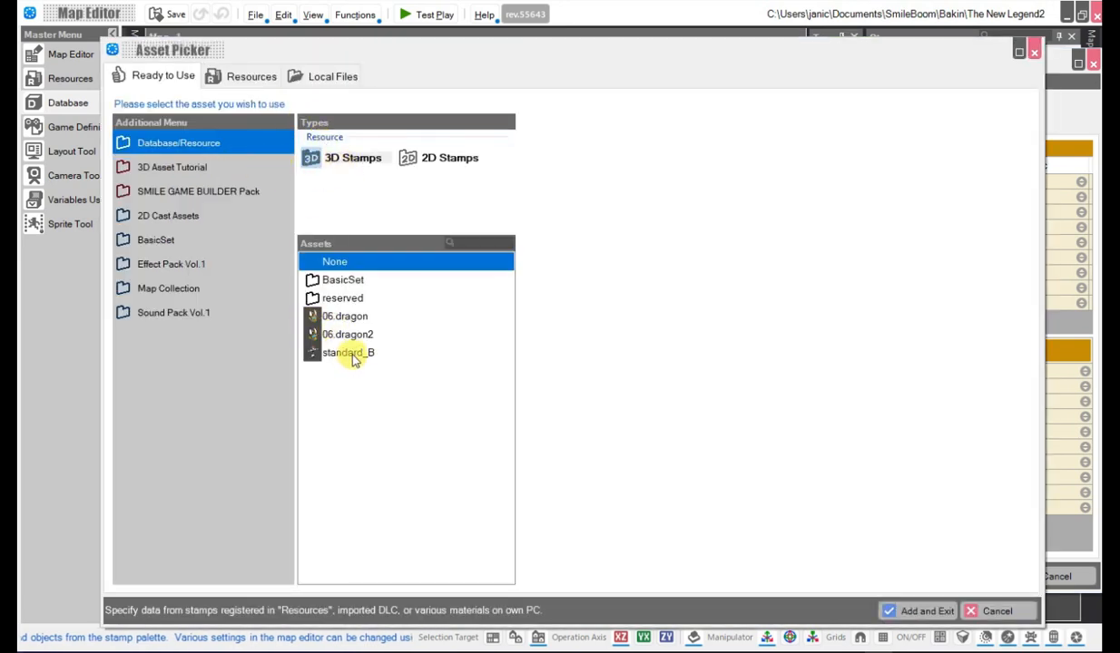
{"action": "left_click", "coordinate": [353, 355]}
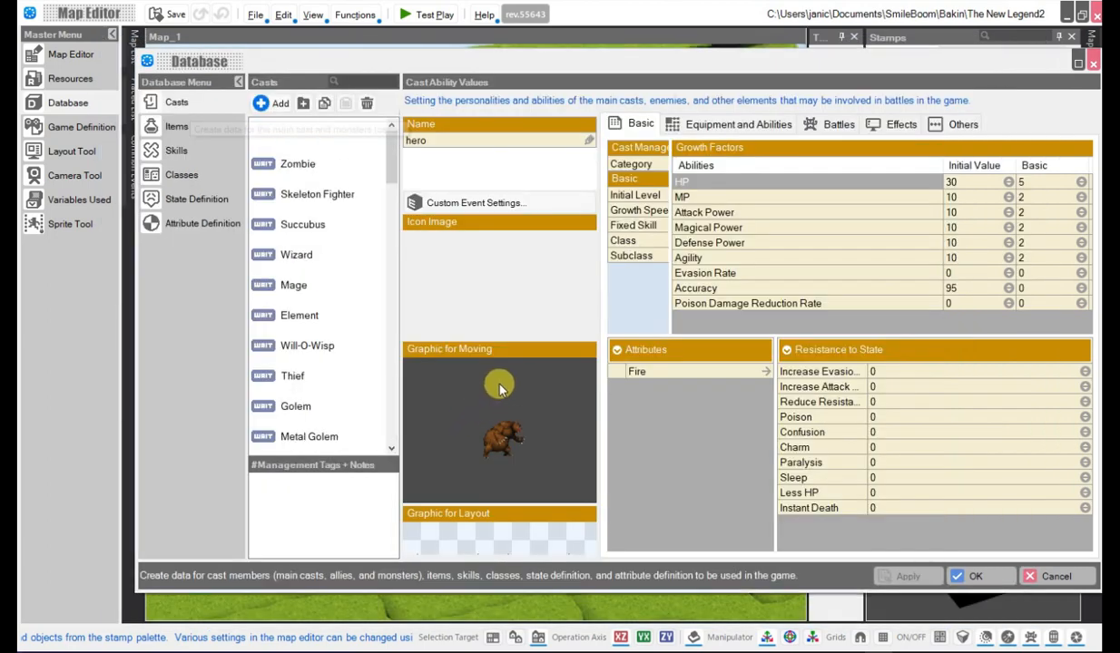
{"action": "left_click", "coordinate": [978, 577]}
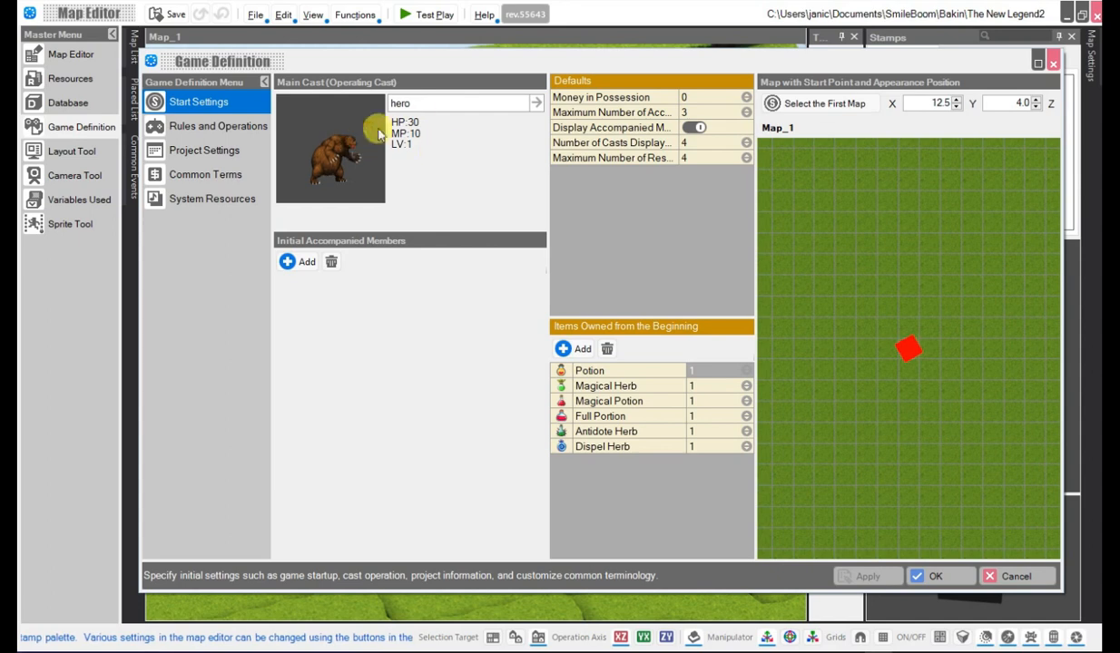
Step: Set standard_B as the main cast in the game definition's start settings and apply the change
{"action": "left_click", "coordinate": [535, 106]}
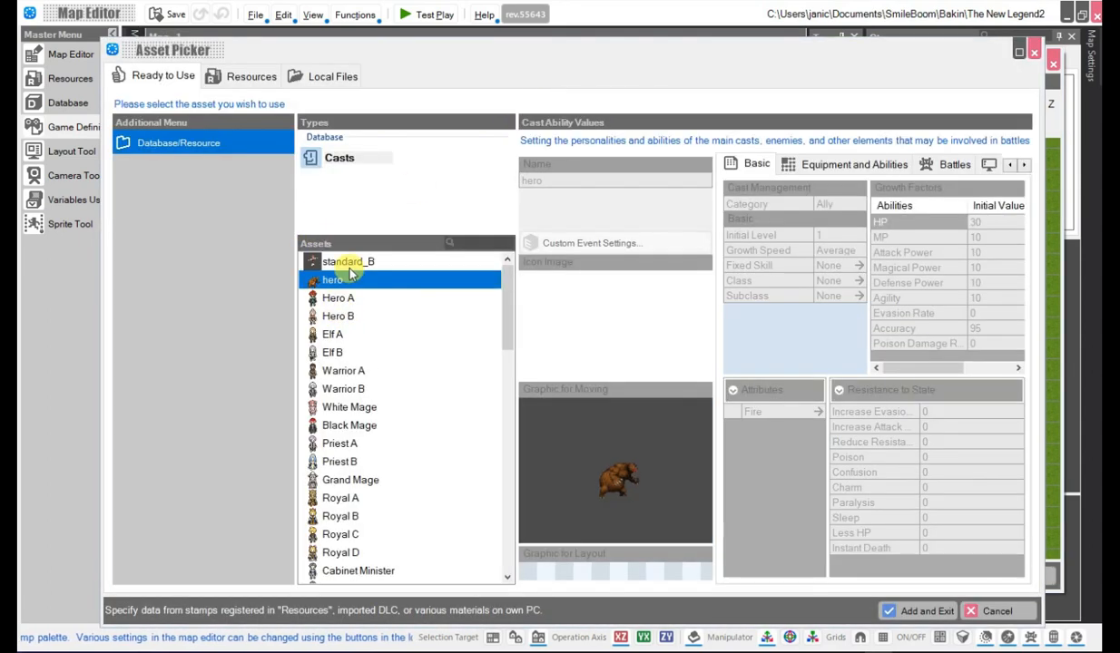
{"action": "left_click", "coordinate": [937, 612]}
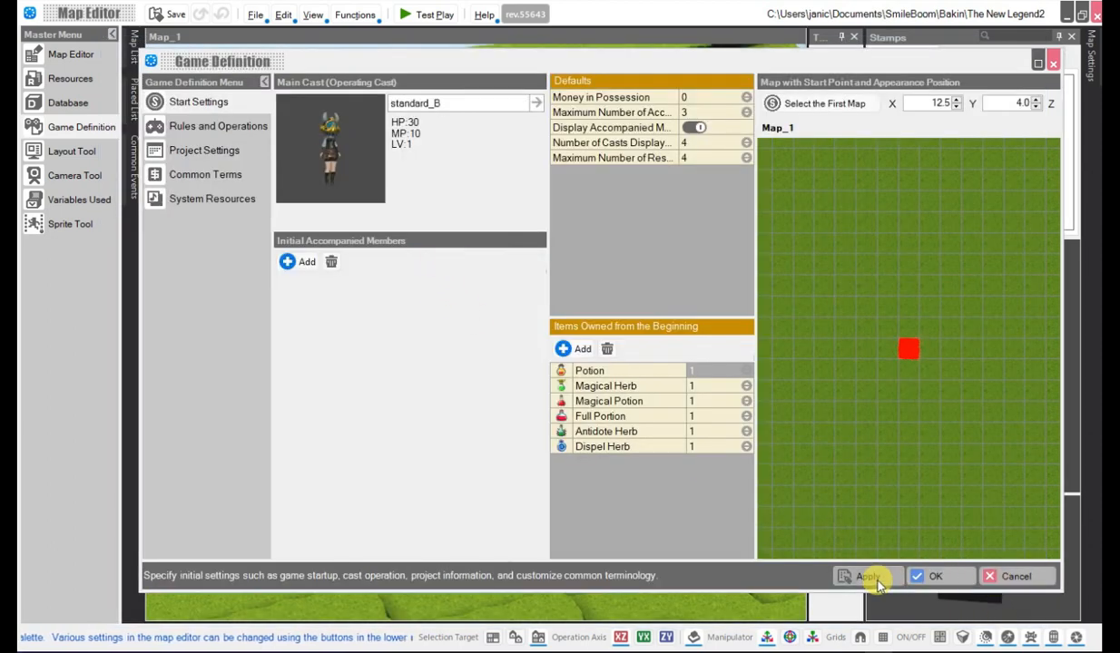
{"action": "left_click", "coordinate": [934, 577]}
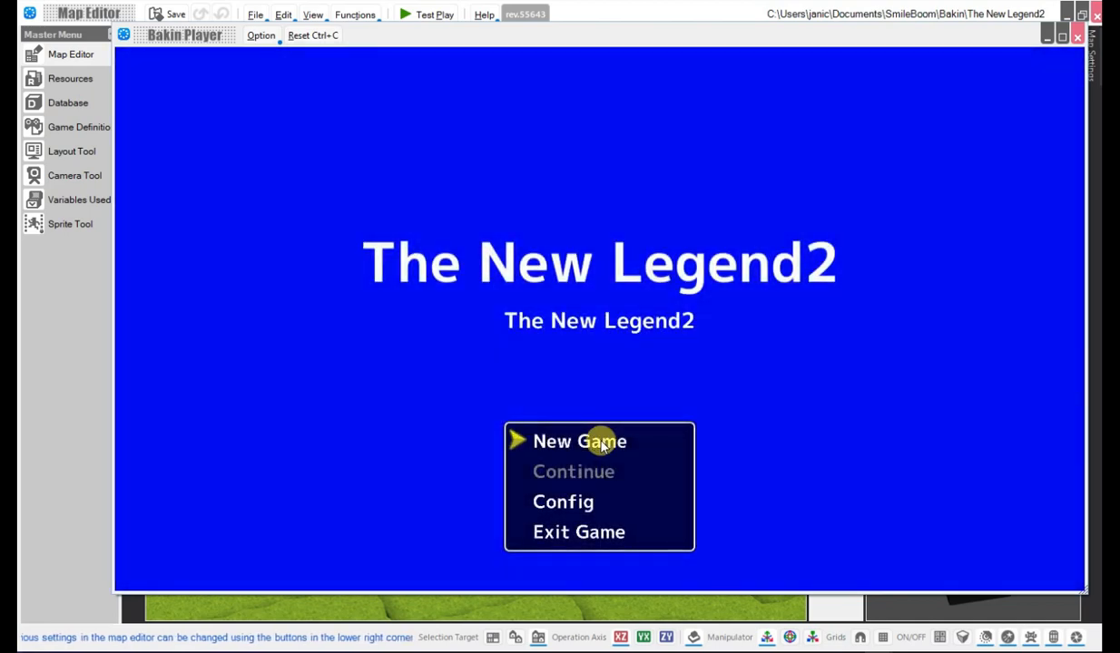
Step: Start a new game in test play to check the helmeted character
{"action": "left_click", "coordinate": [601, 444]}
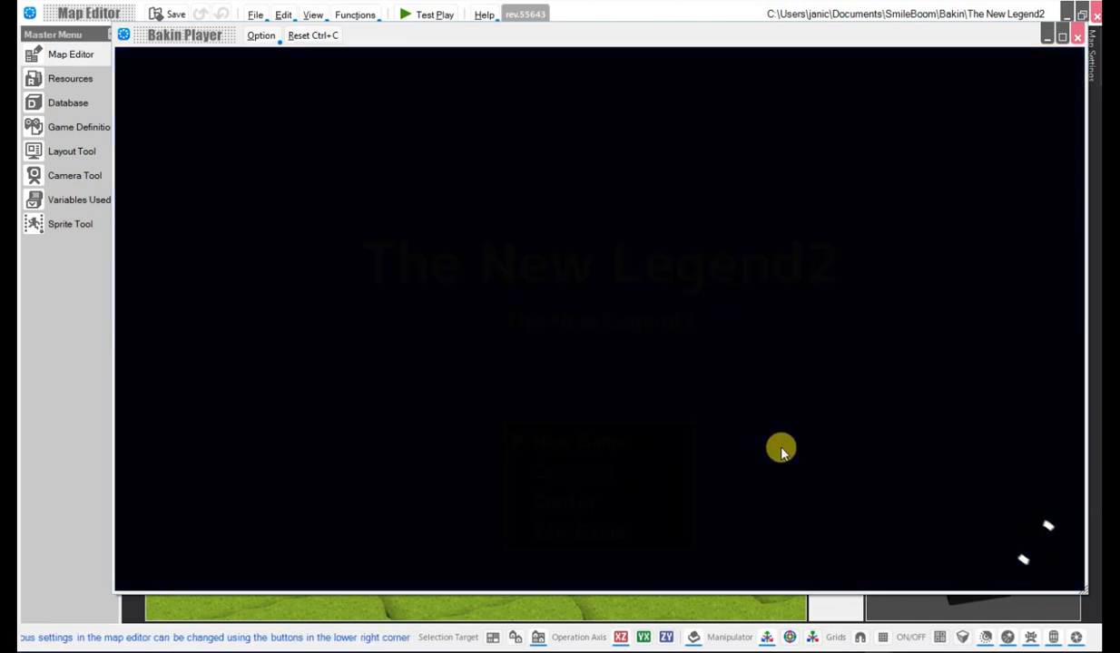